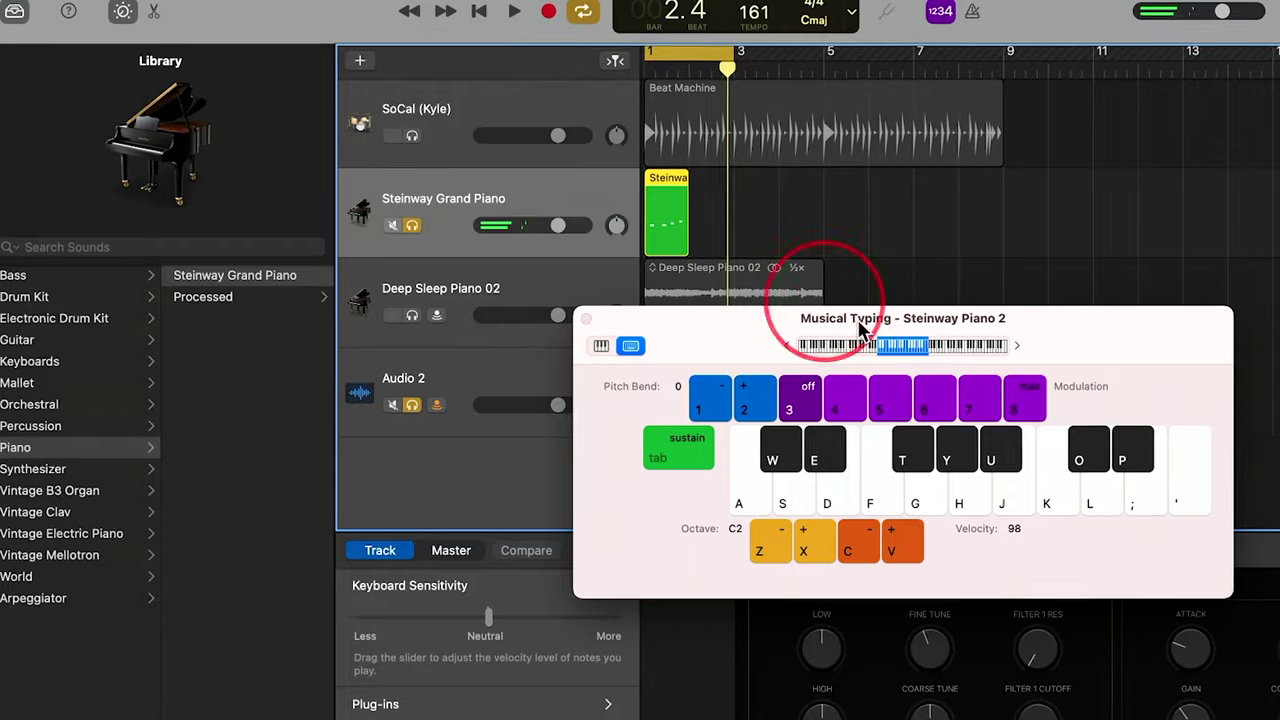
drag(690, 57, 1055, 57)
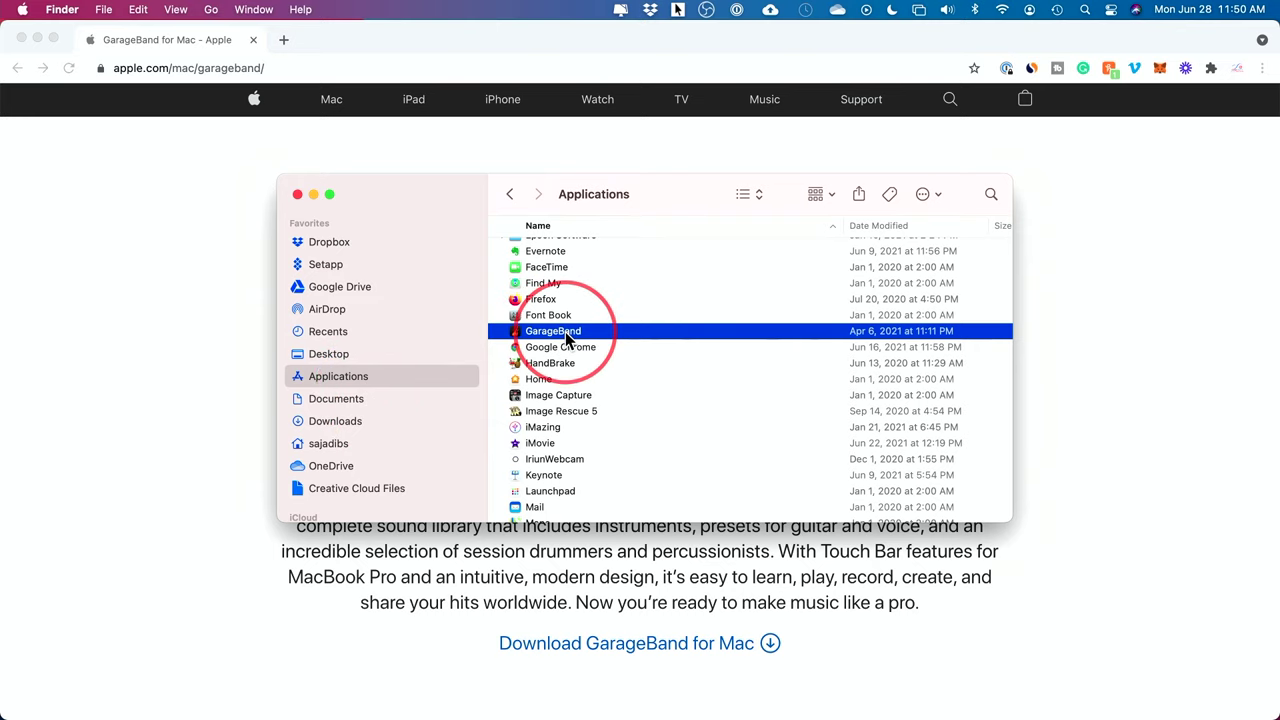
click(136, 280)
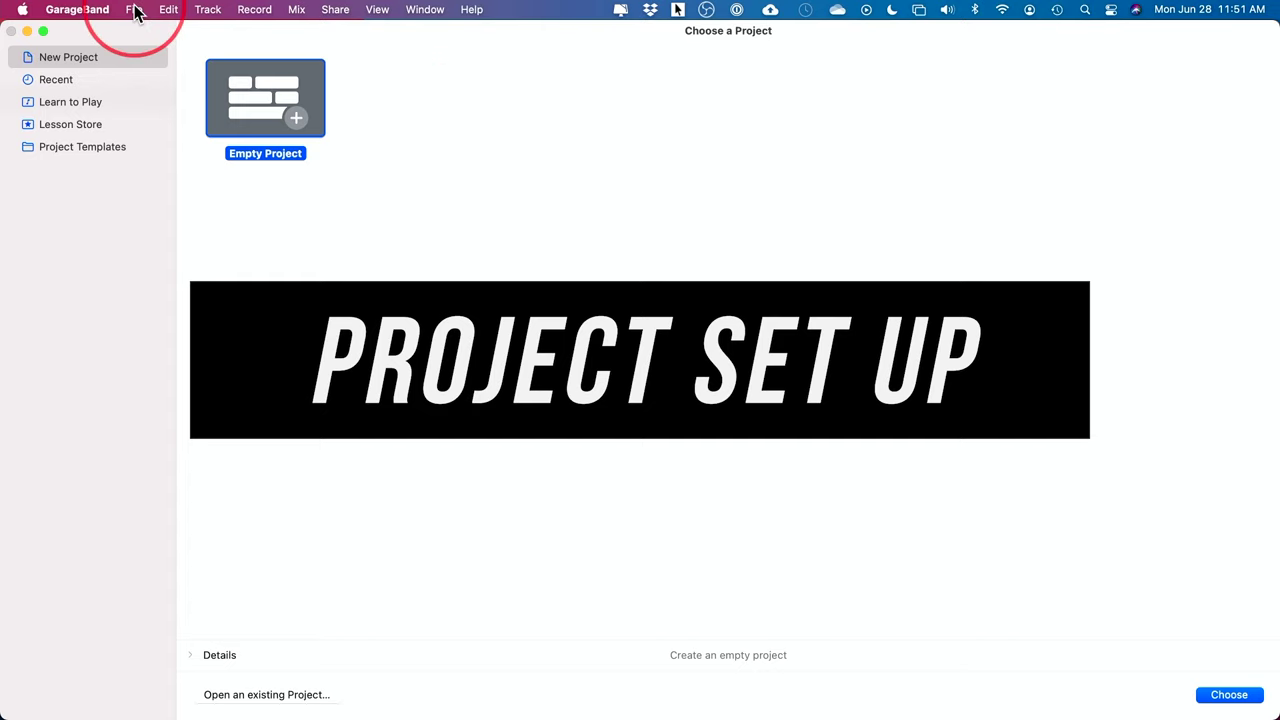
Create a new empty project with a Drummer track as its first track.
click(135, 10)
click(592, 145)
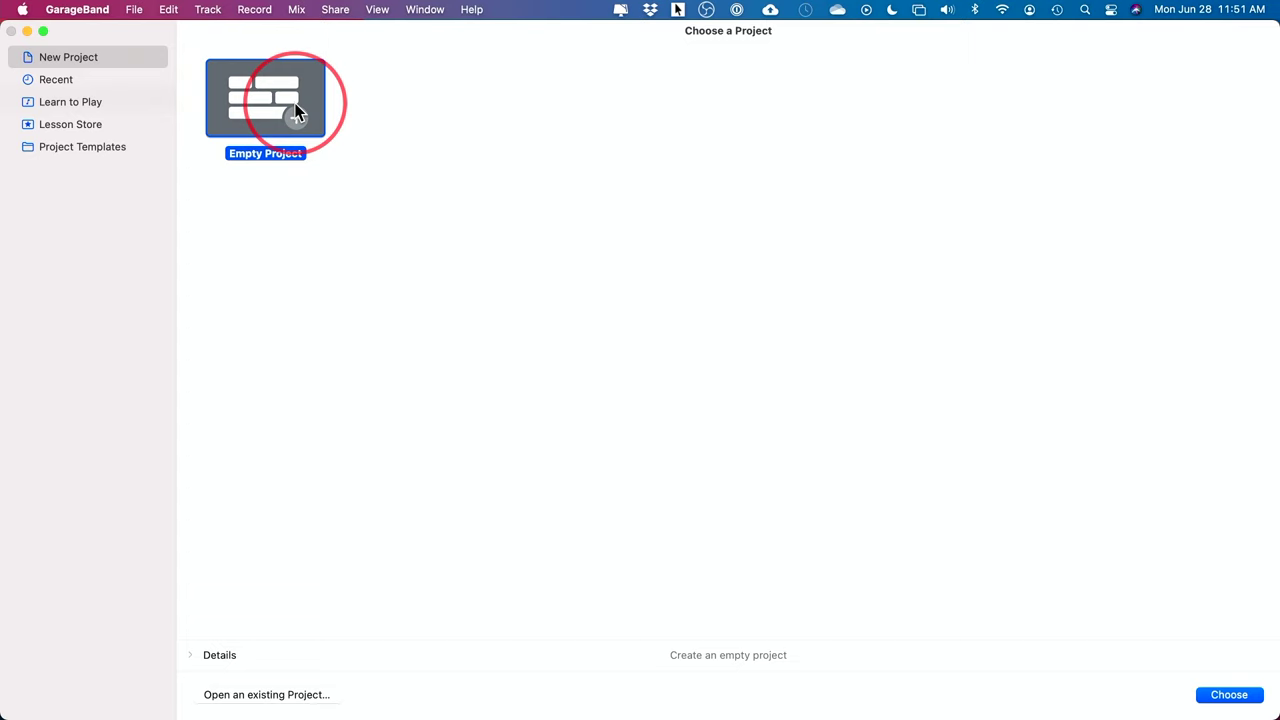
click(64, 150)
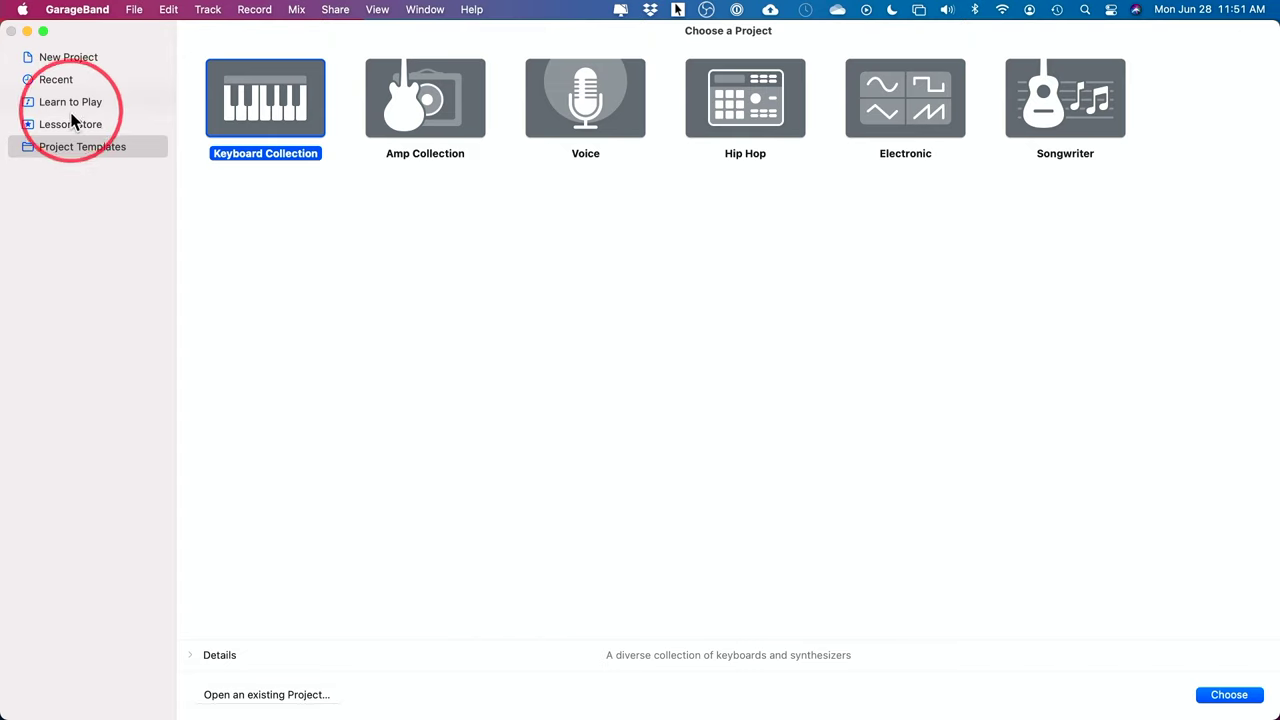
click(67, 58)
double_click(298, 93)
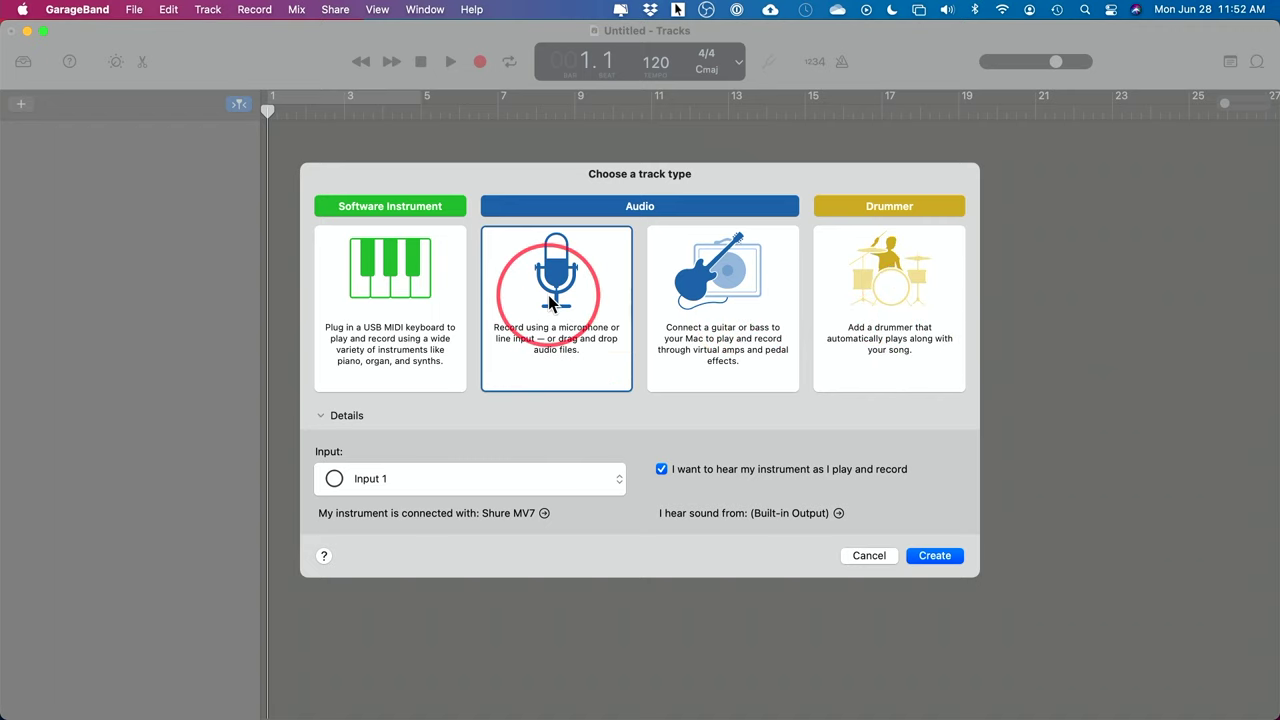
click(875, 320)
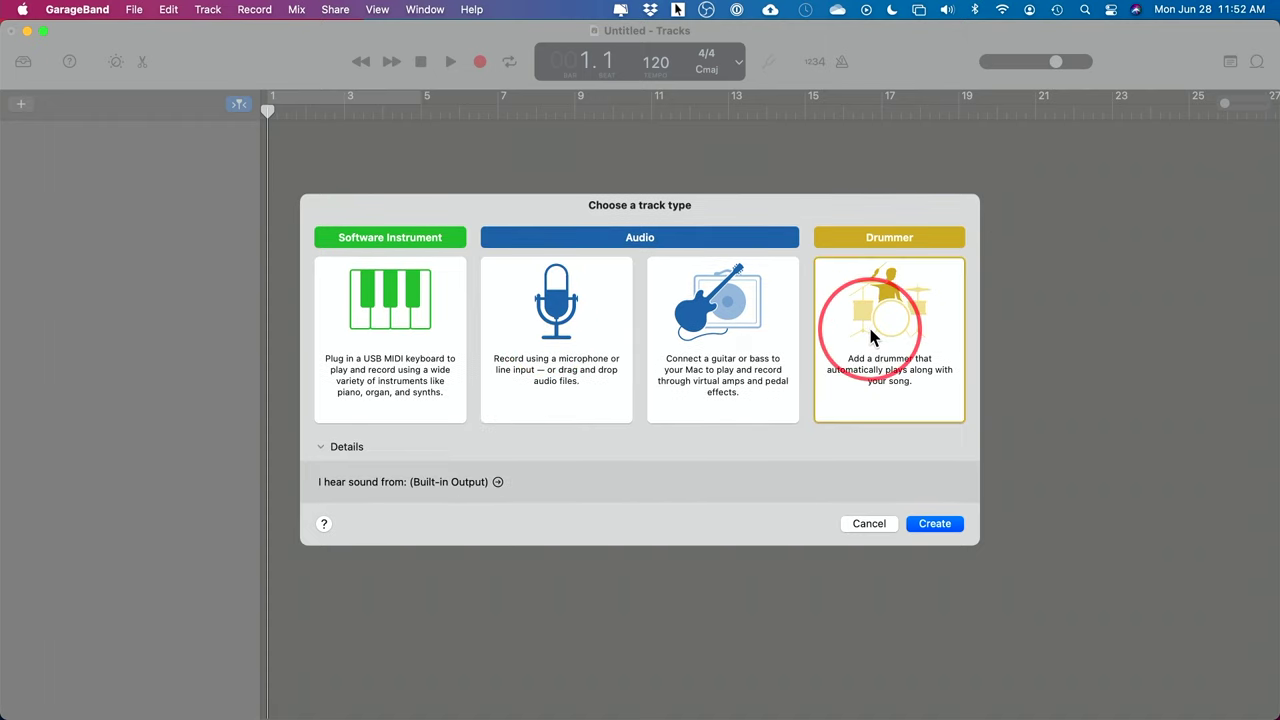
click(934, 524)
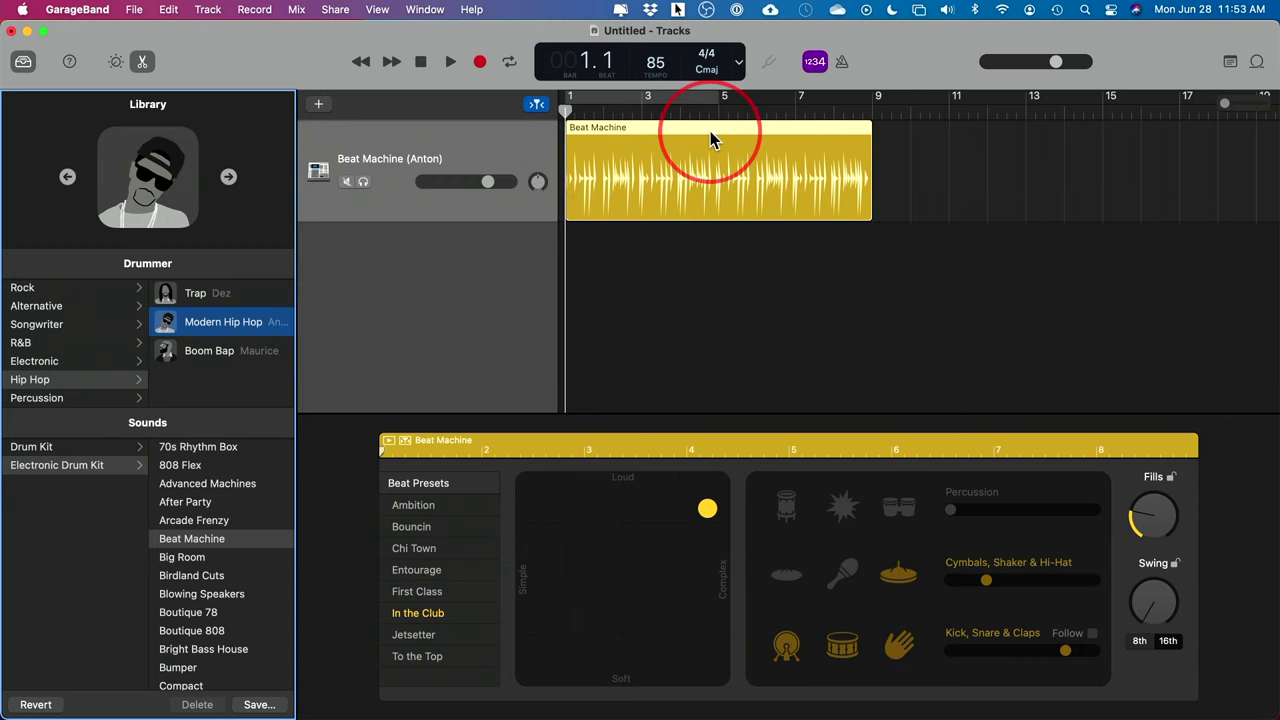
Play back the Beat Machine drum region briefly and stop it.
click(670, 154)
key(space)
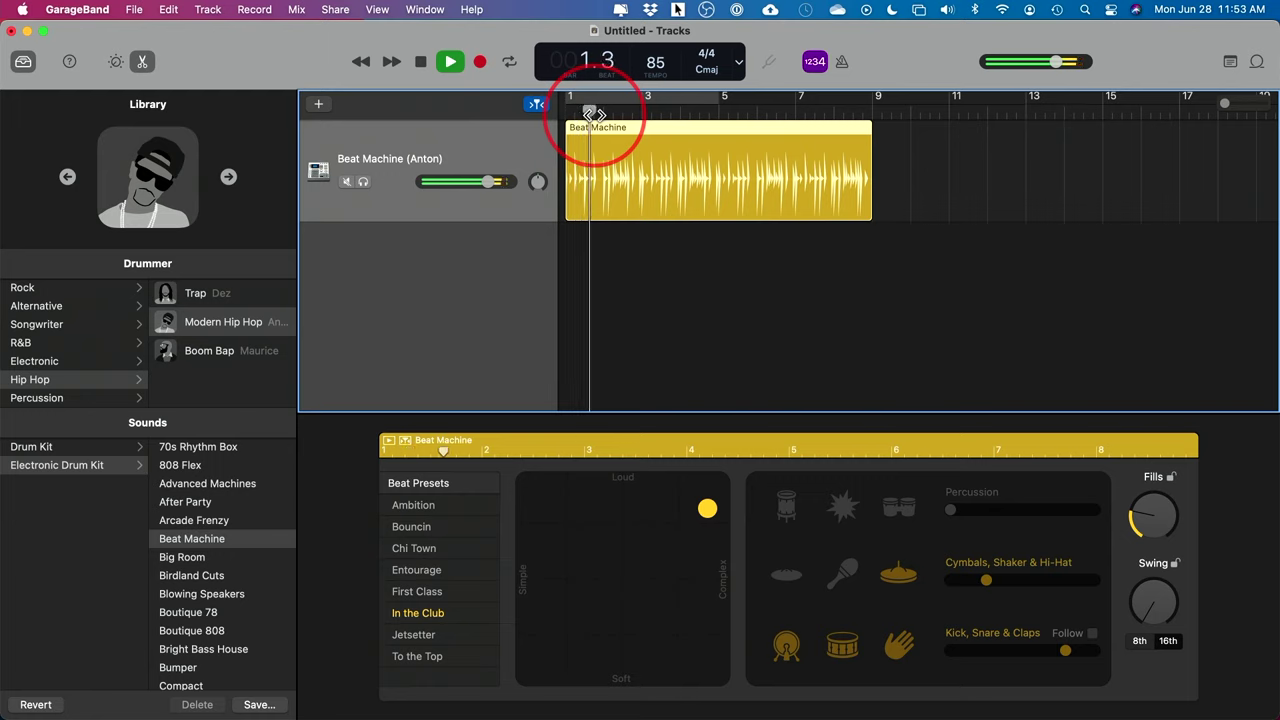
key(space)
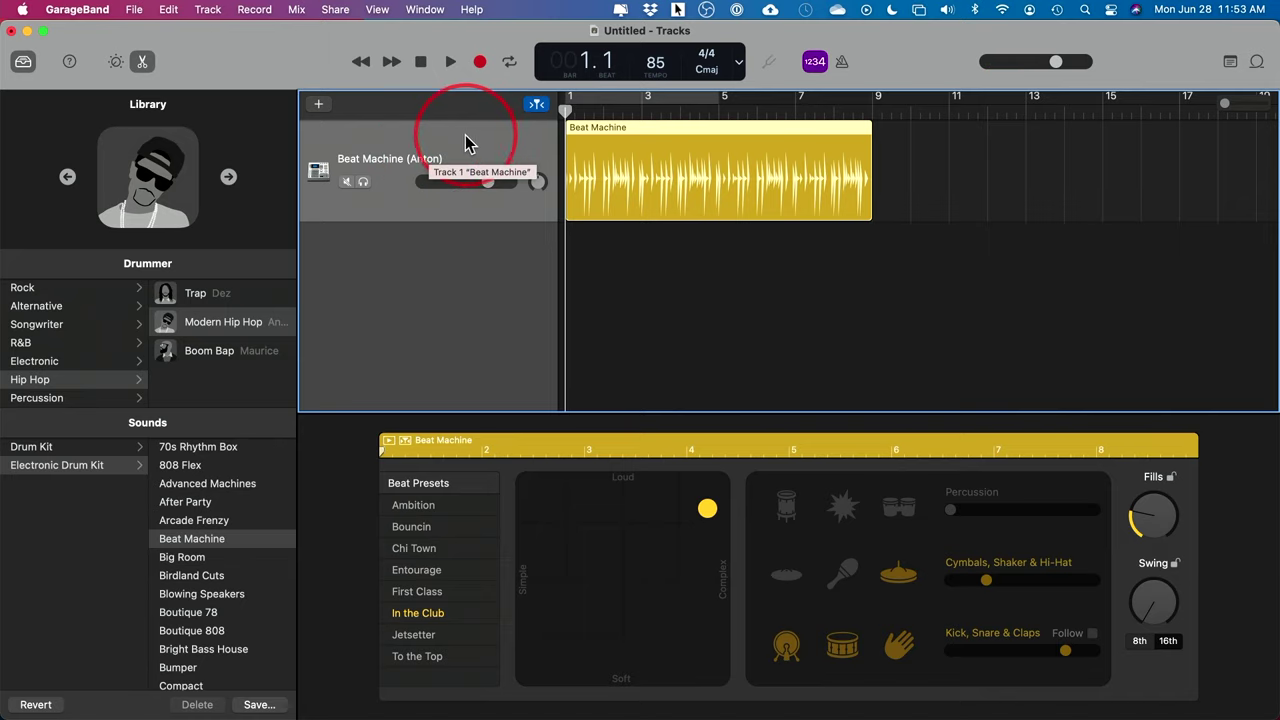
Change the drum track's drummer to Pop Rock from the Rock genre.
click(24, 62)
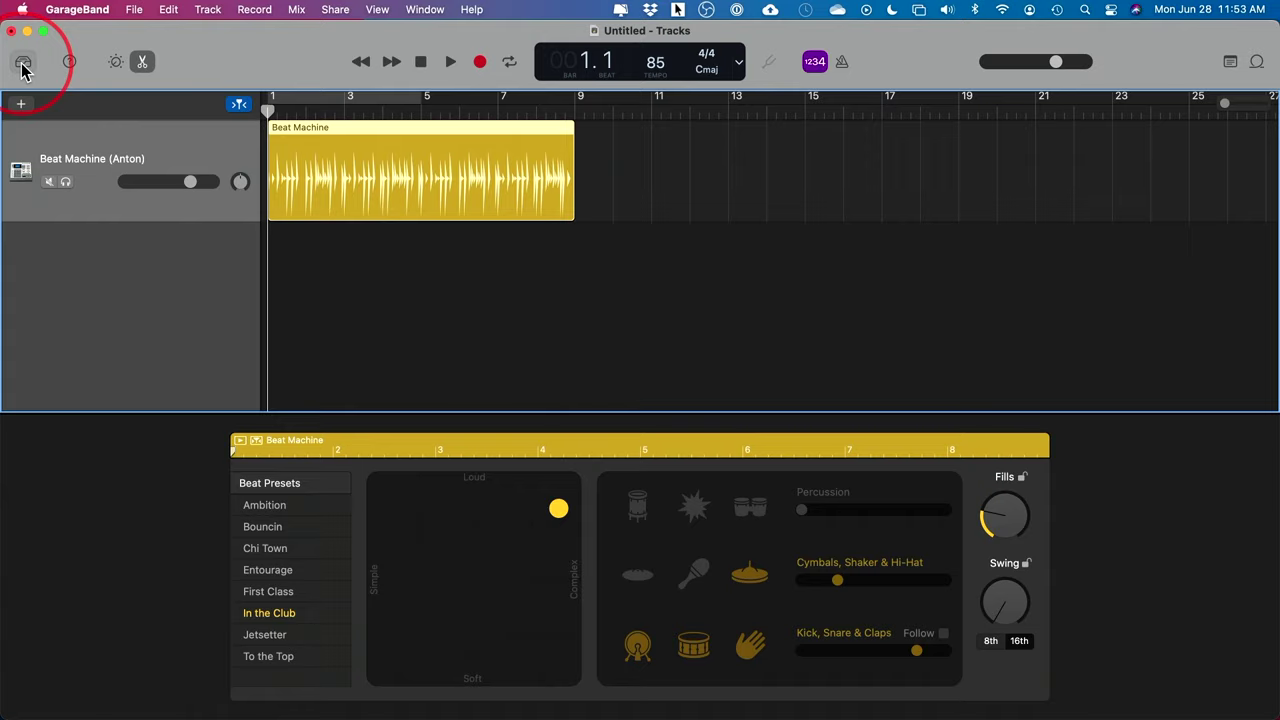
click(24, 63)
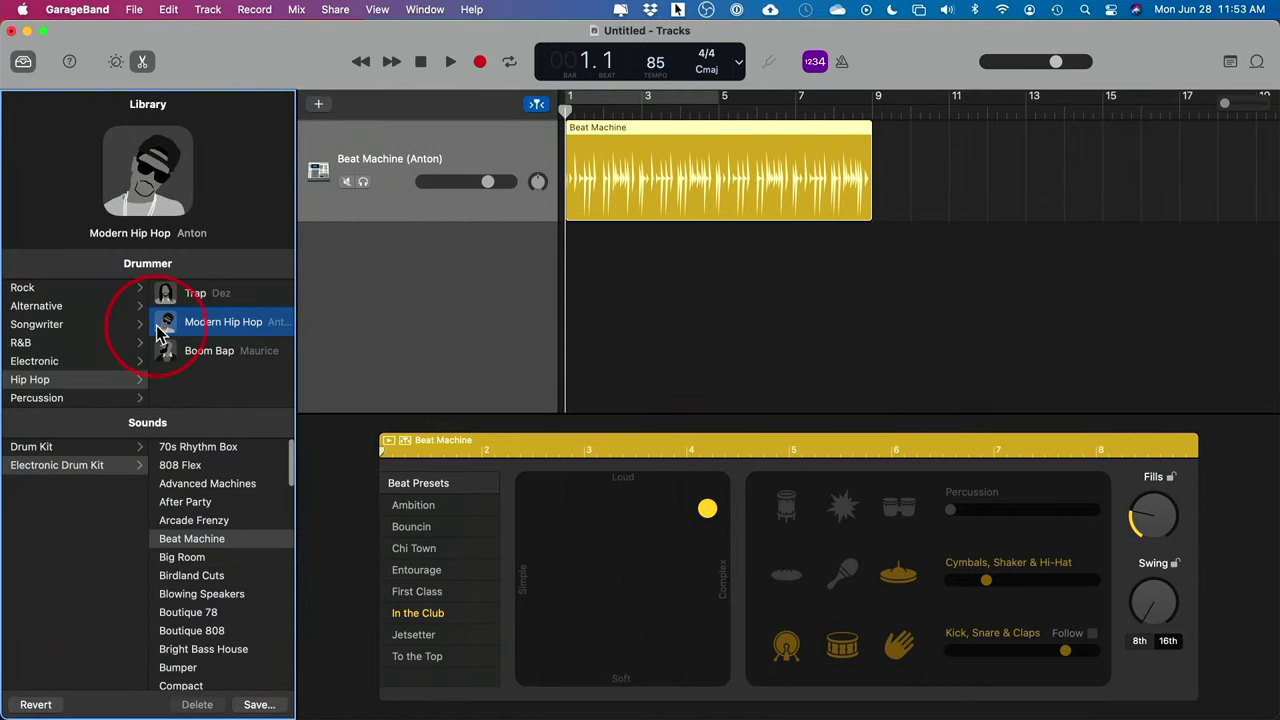
click(47, 290)
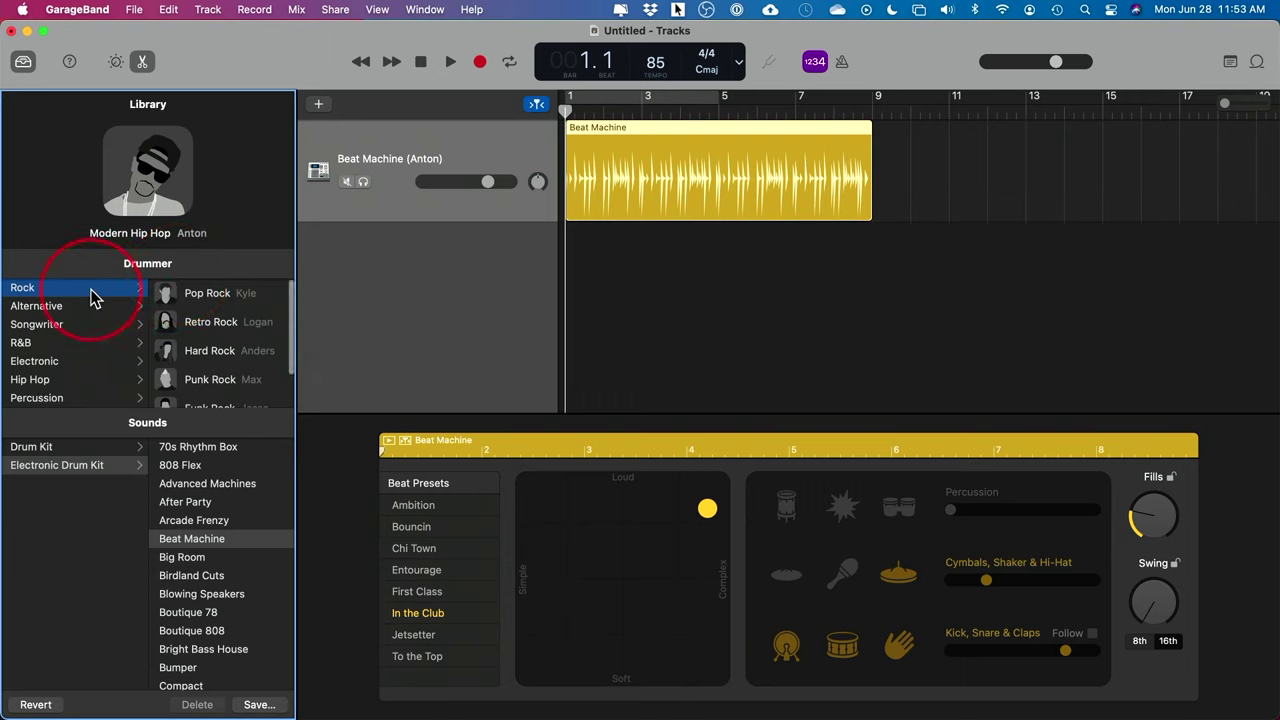
click(204, 296)
click(334, 176)
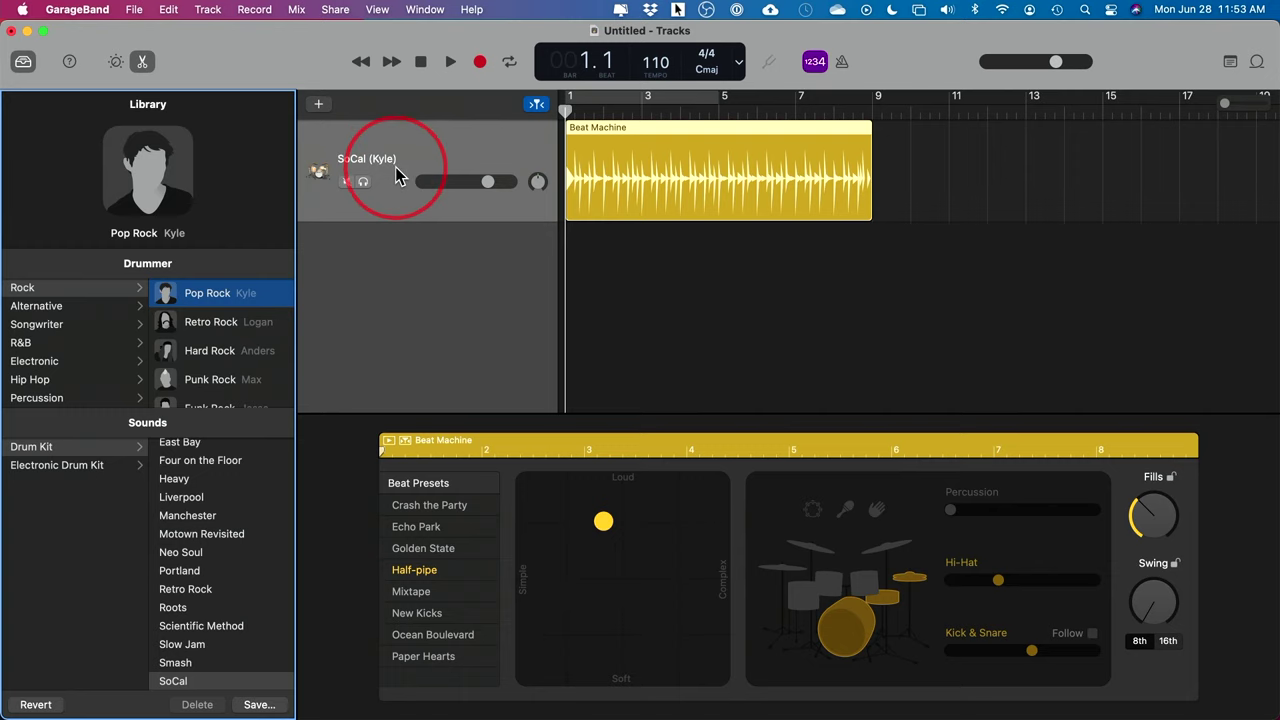
Listen to the Pop Rock drum beat, stop playback and return the playhead to the start of the project.
key(space)
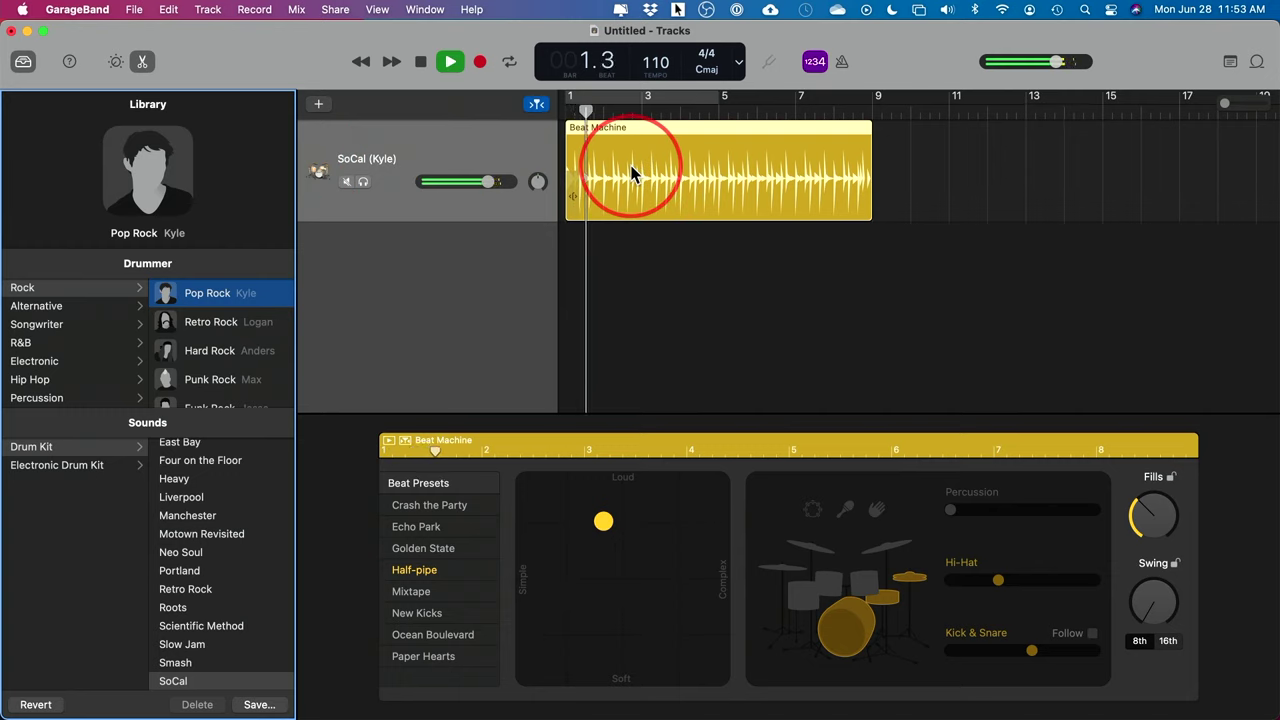
key(space)
click(529, 125)
key(Return)
Set the project tempo to 161, audition the beat at that speed and return the playhead to bar 1.
drag(621, 146, 656, 65)
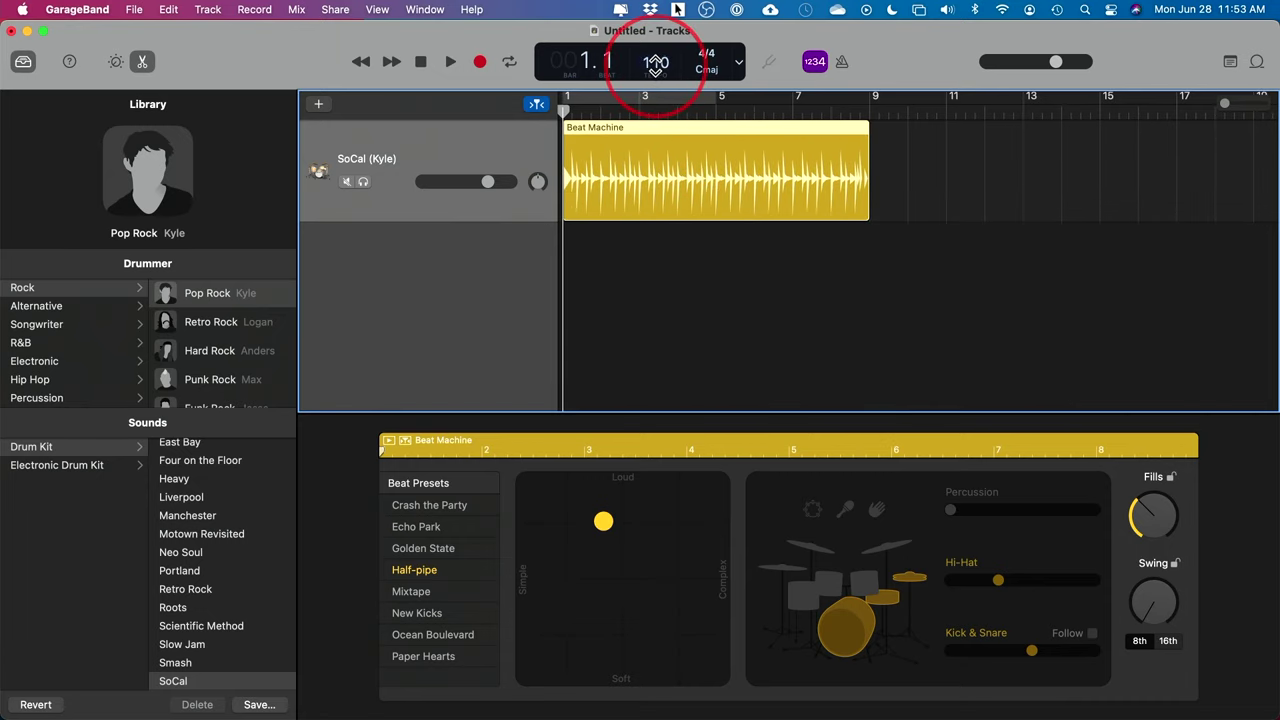
drag(651, 62, 656, 42)
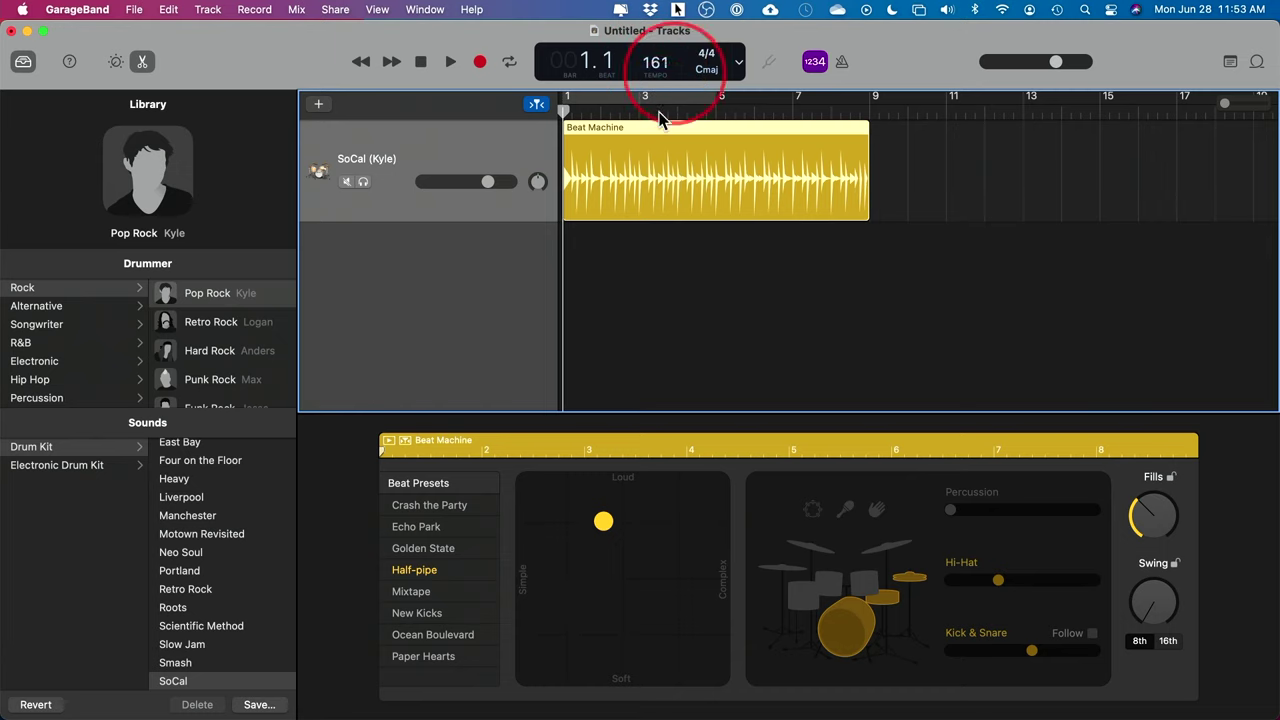
key(space)
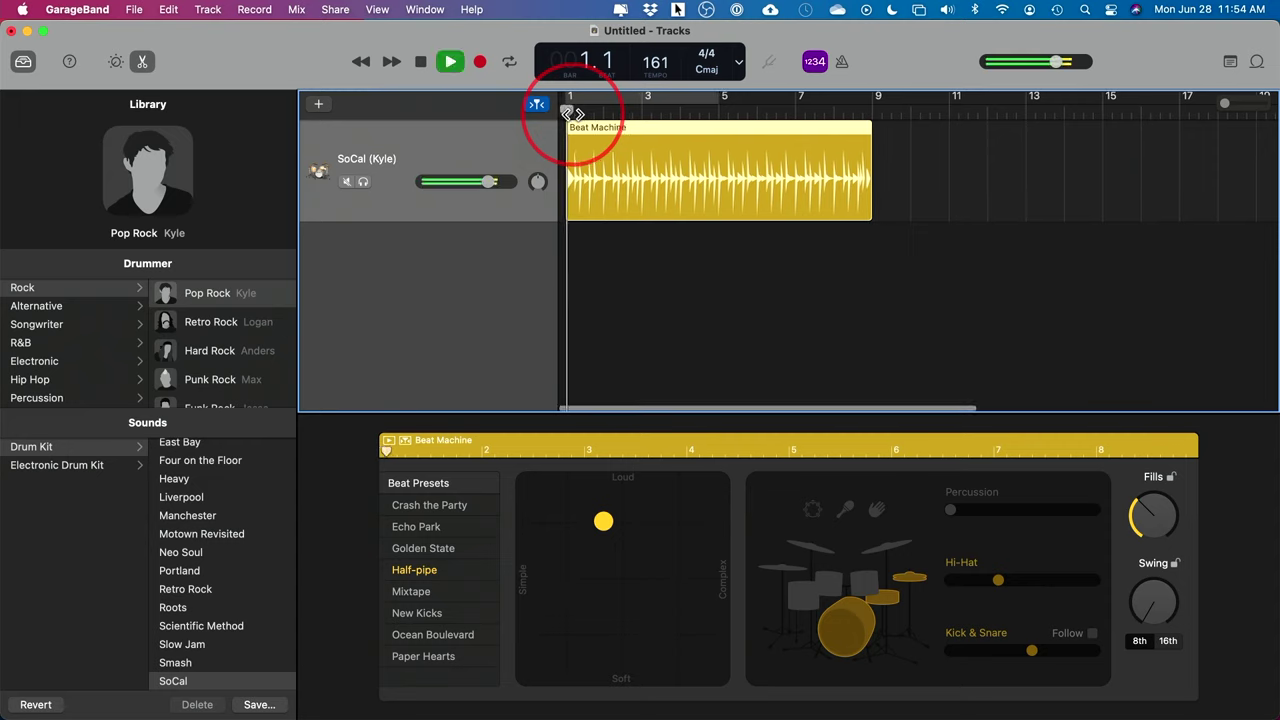
key(space)
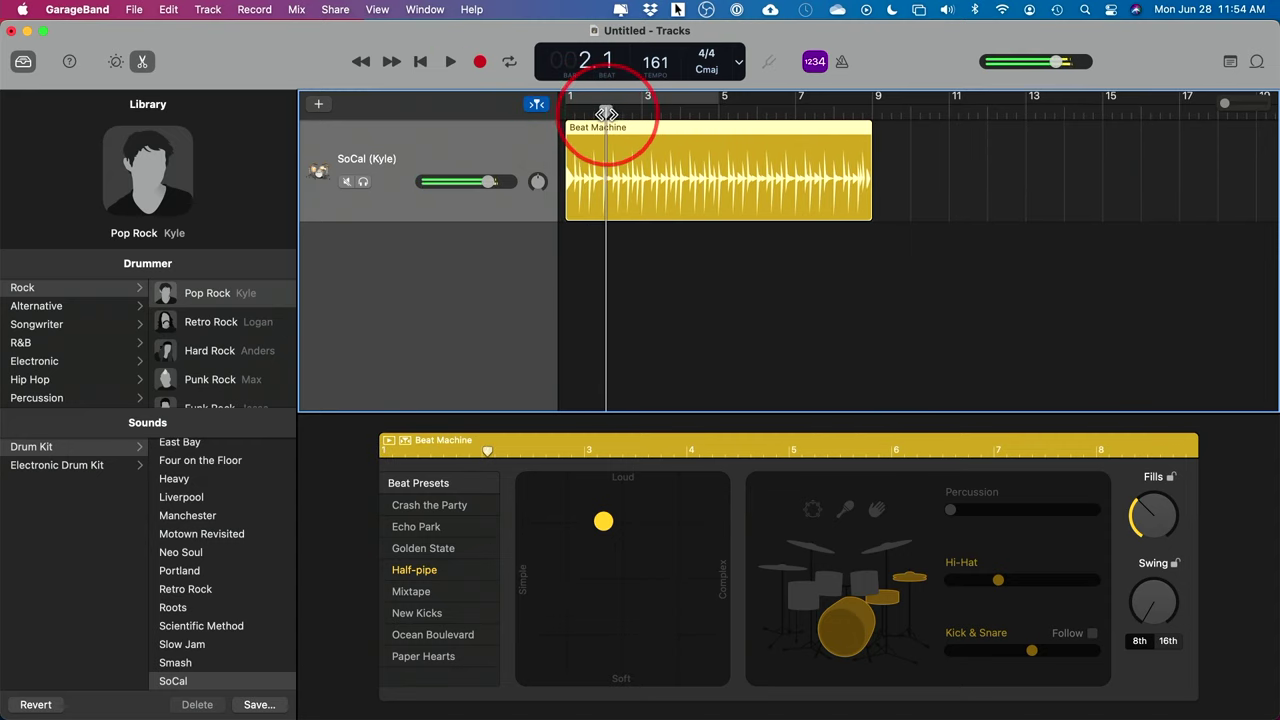
drag(606, 113, 566, 110)
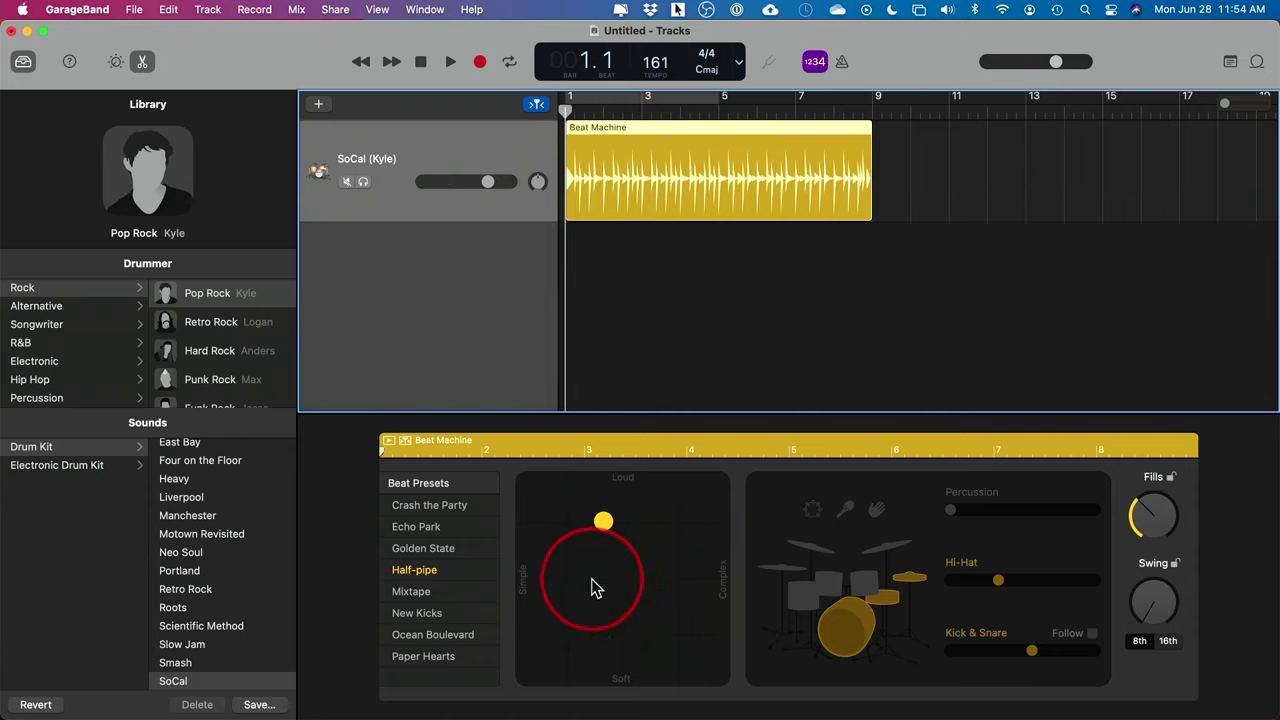
Audition a softer drum beat, and set its feel slightly louder and more complex than the center of the Simple–Complex pad.
click(140, 63)
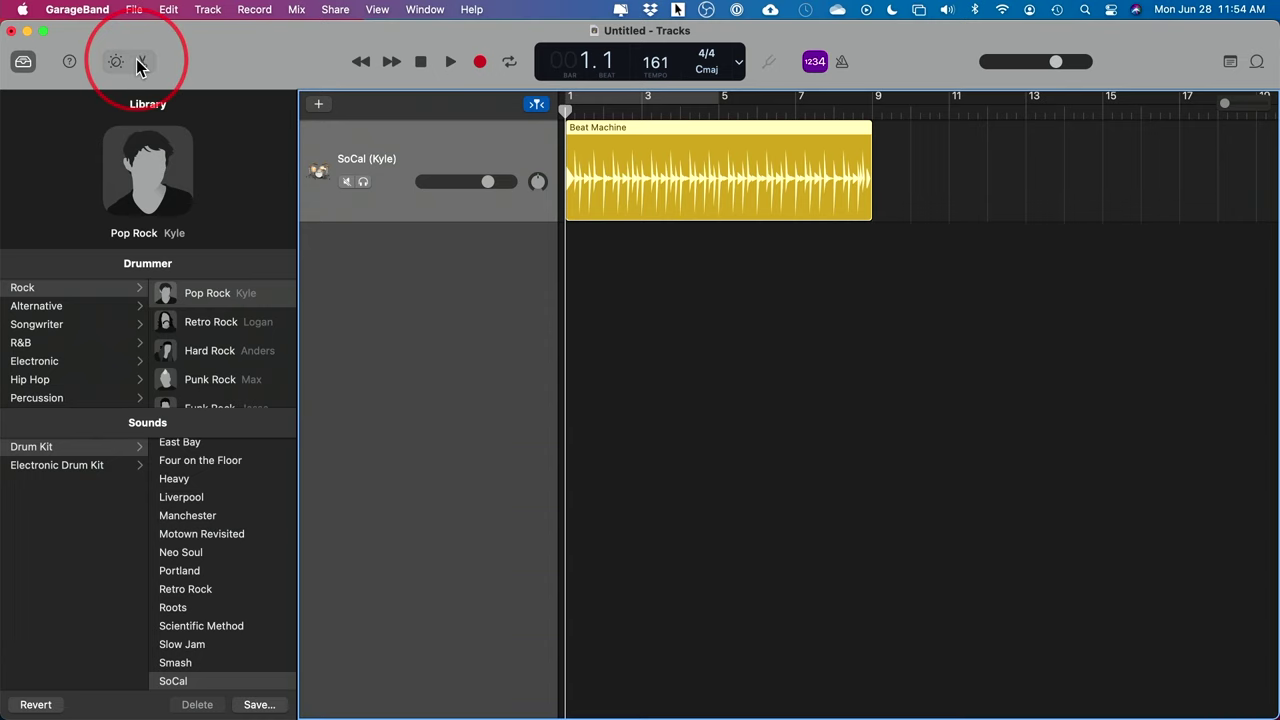
click(140, 63)
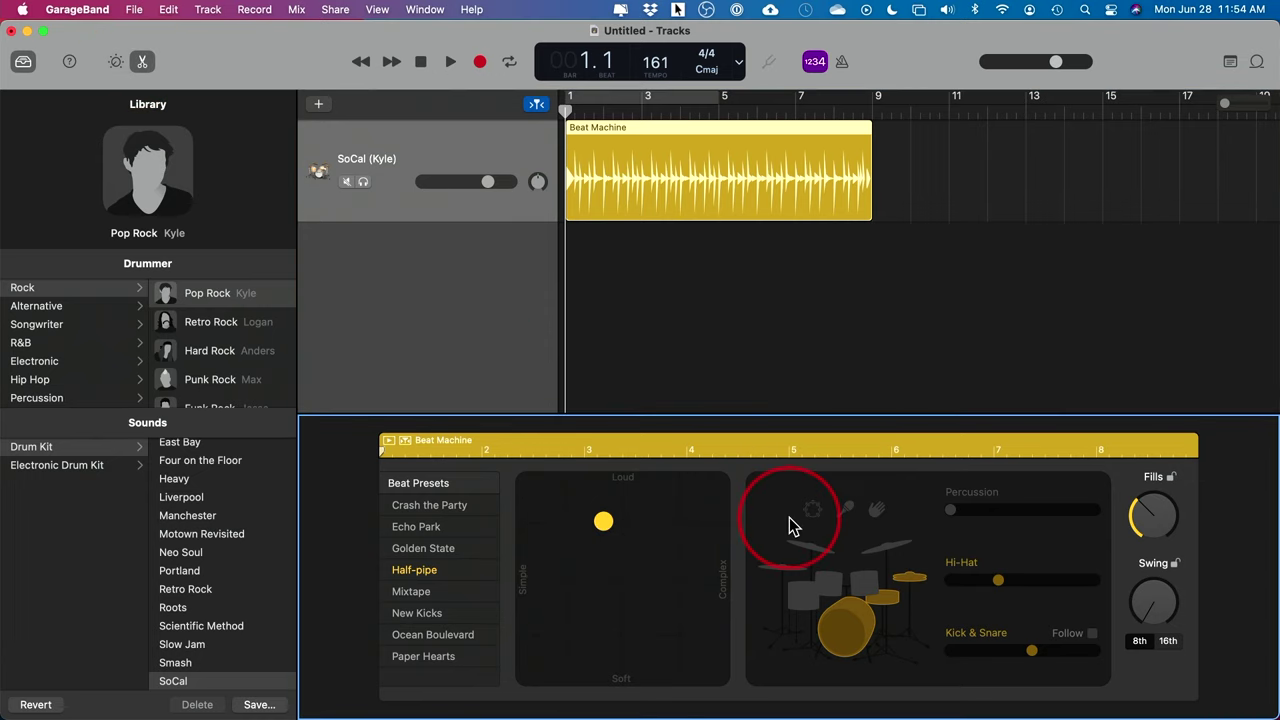
click(634, 129)
click(647, 338)
mouse_move(617, 524)
mouse_down()
mouse_move(606, 521)
mouse_move(610, 624)
mouse_move(625, 643)
mouse_up()
key(space)
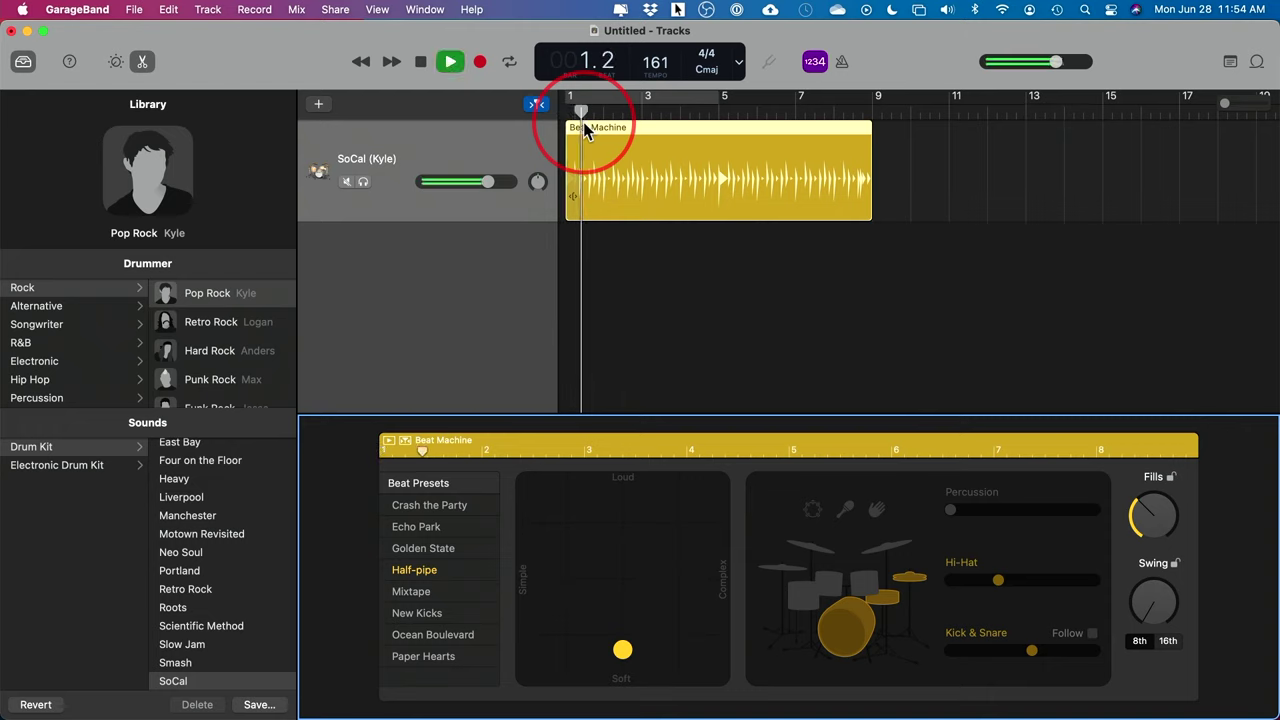
mouse_move(622, 649)
mouse_down()
mouse_move(766, 566)
mouse_move(766, 580)
mouse_move(653, 597)
mouse_move(653, 523)
mouse_move(641, 558)
mouse_move(668, 530)
mouse_move(648, 510)
mouse_move(681, 528)
mouse_move(706, 505)
mouse_move(640, 575)
mouse_move(585, 540)
mouse_move(527, 640)
mouse_move(533, 668)
mouse_move(606, 506)
mouse_move(597, 537)
mouse_move(637, 553)
mouse_up()
key(space)
Try out the SoCal drum track's volume control and bring it back to its original level.
click(657, 205)
click(799, 197)
click(491, 186)
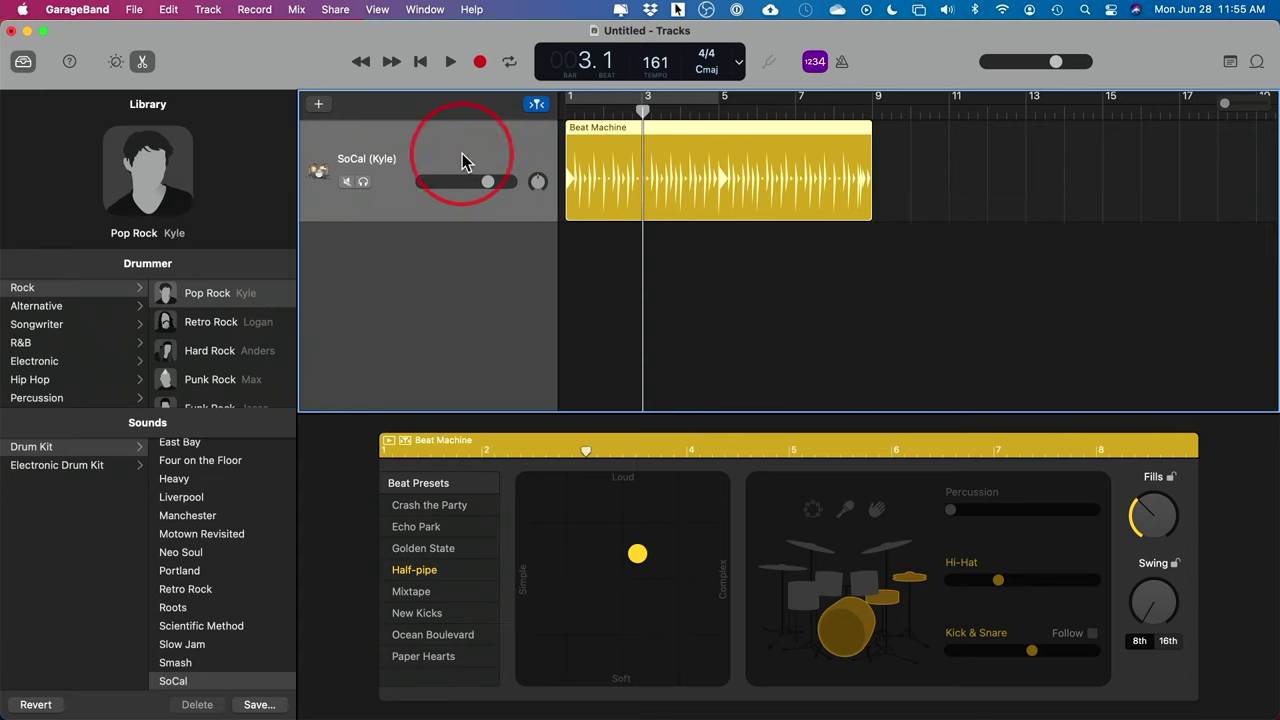
click(490, 181)
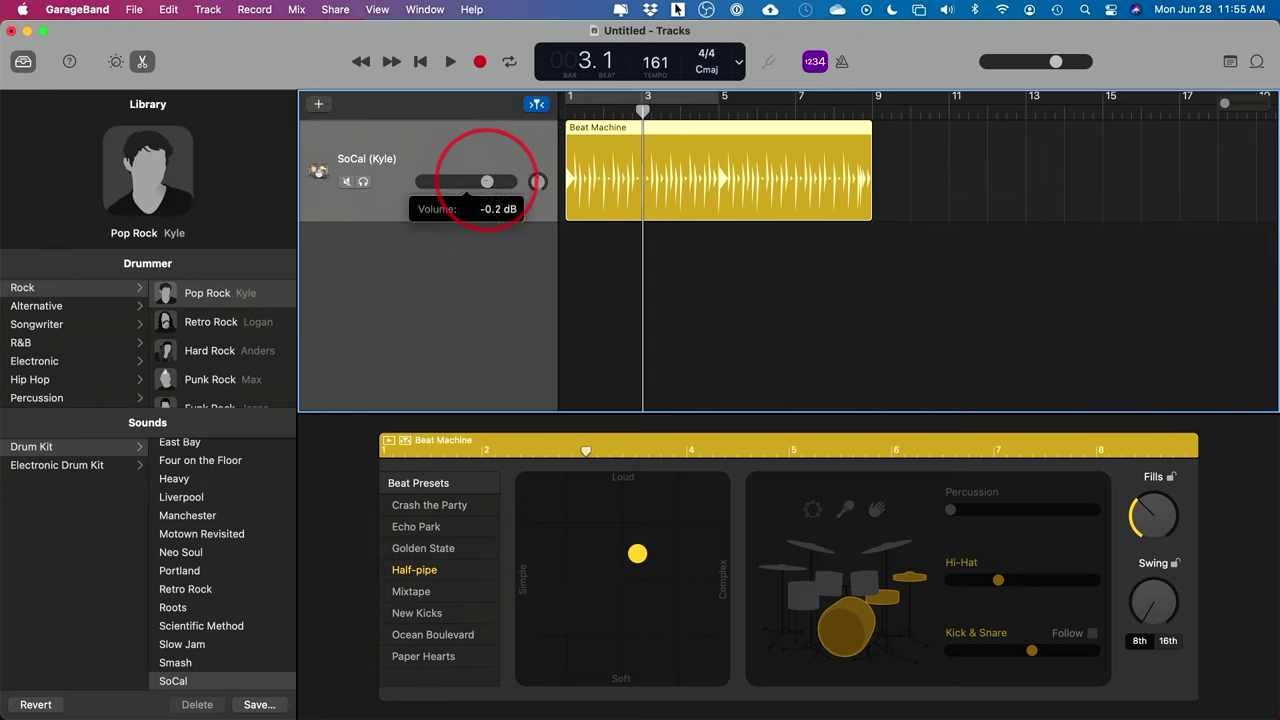
mouse_move(487, 181)
mouse_down()
mouse_move(452, 181)
mouse_move(488, 182)
mouse_up()
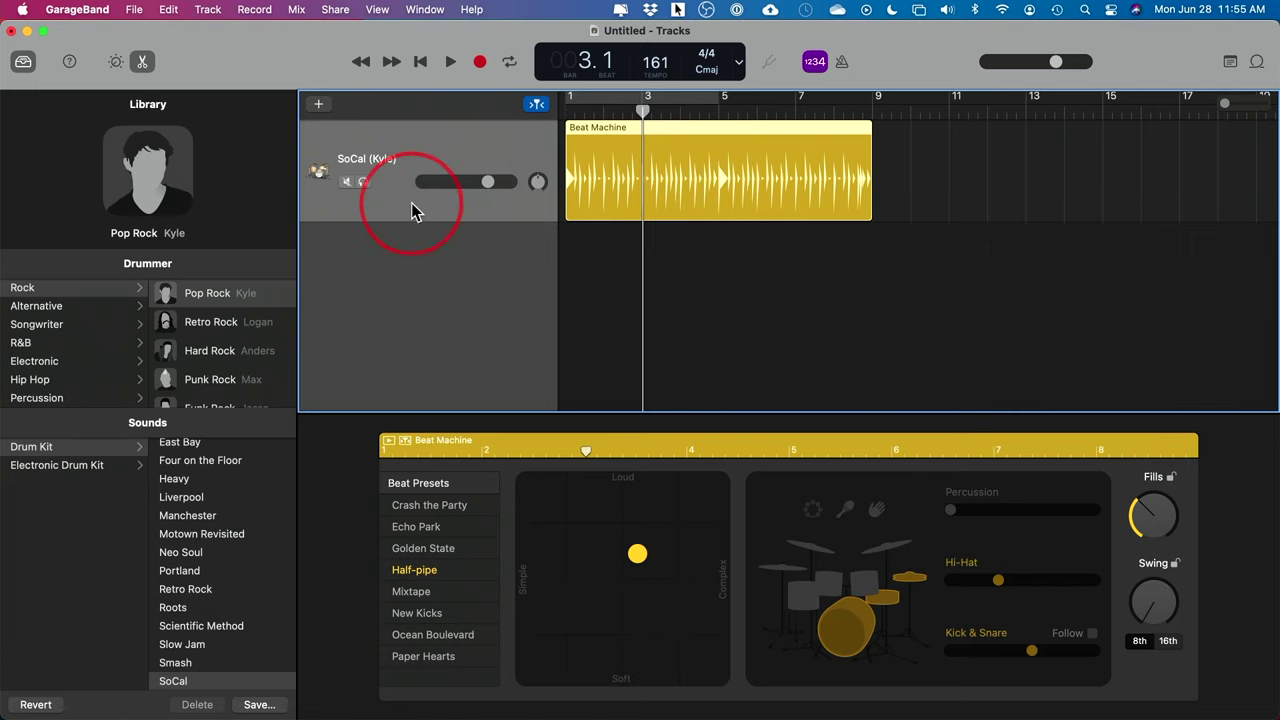
Toggle solo and mute on and off for the SoCal drum track and try its pan control, keeping the pan centered.
click(362, 184)
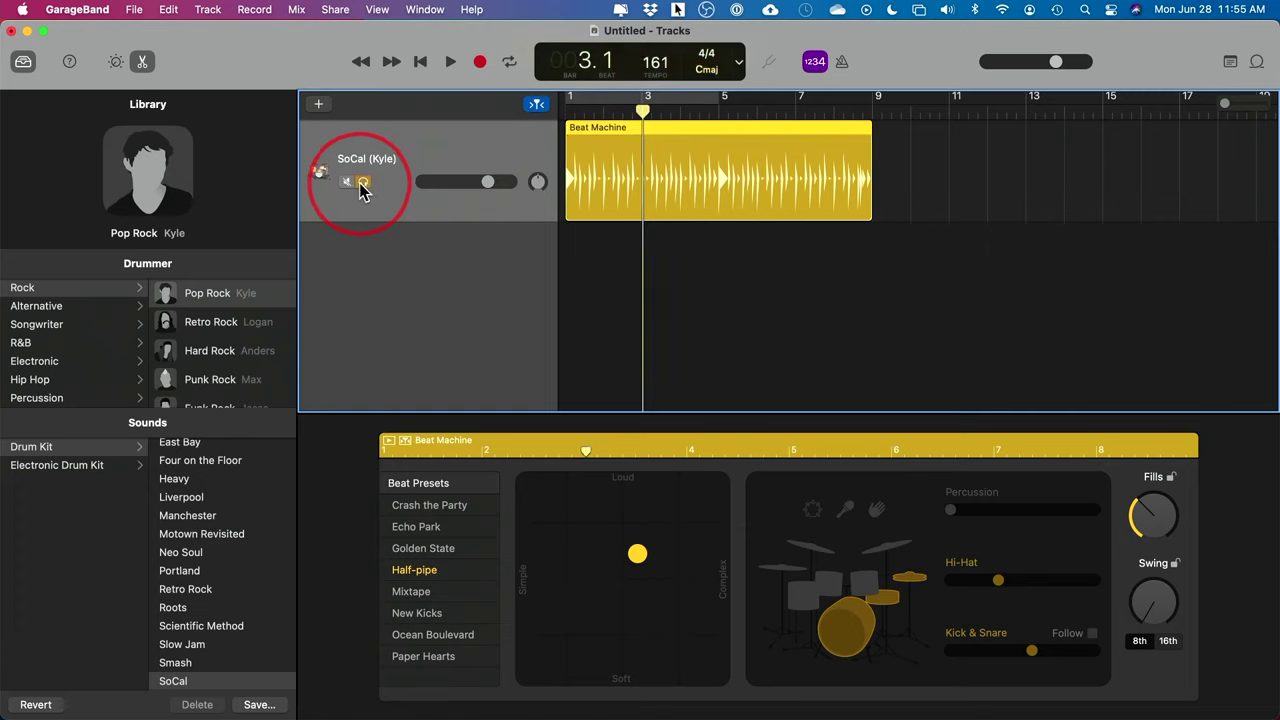
click(362, 184)
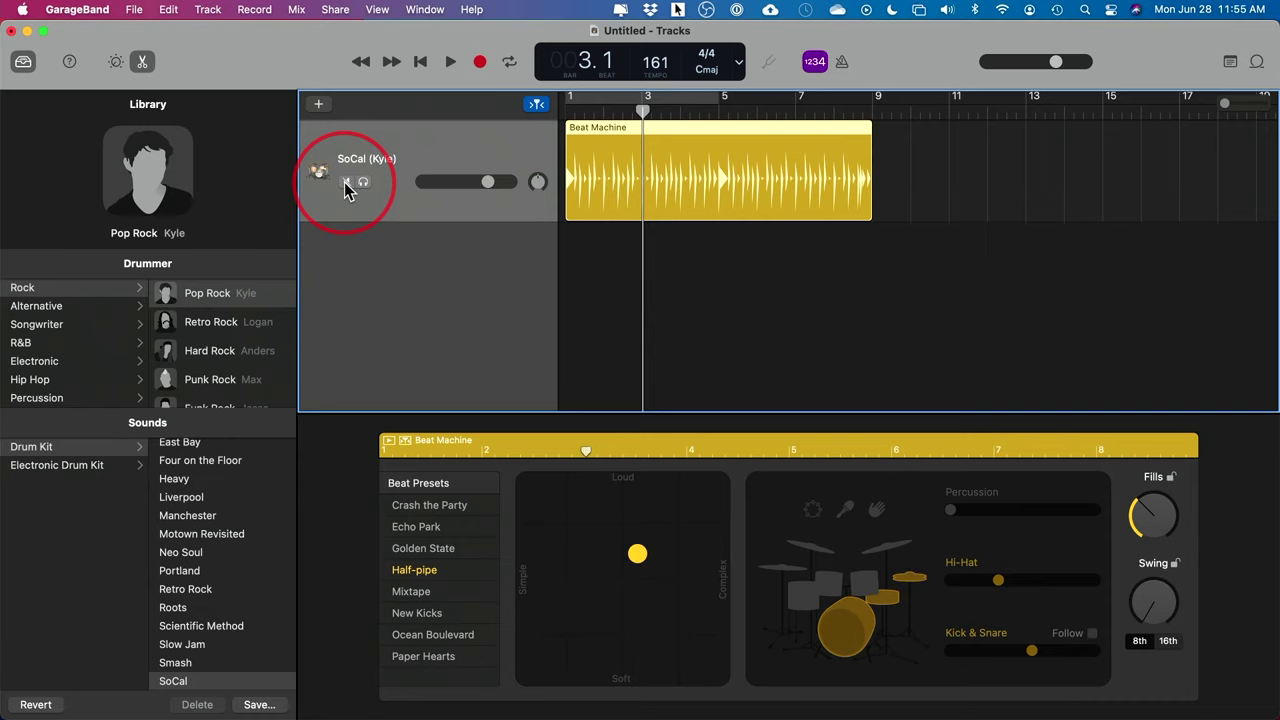
click(345, 183)
click(345, 183)
mouse_move(537, 181)
mouse_down()
mouse_move(528, 204)
mouse_move(537, 183)
mouse_up()
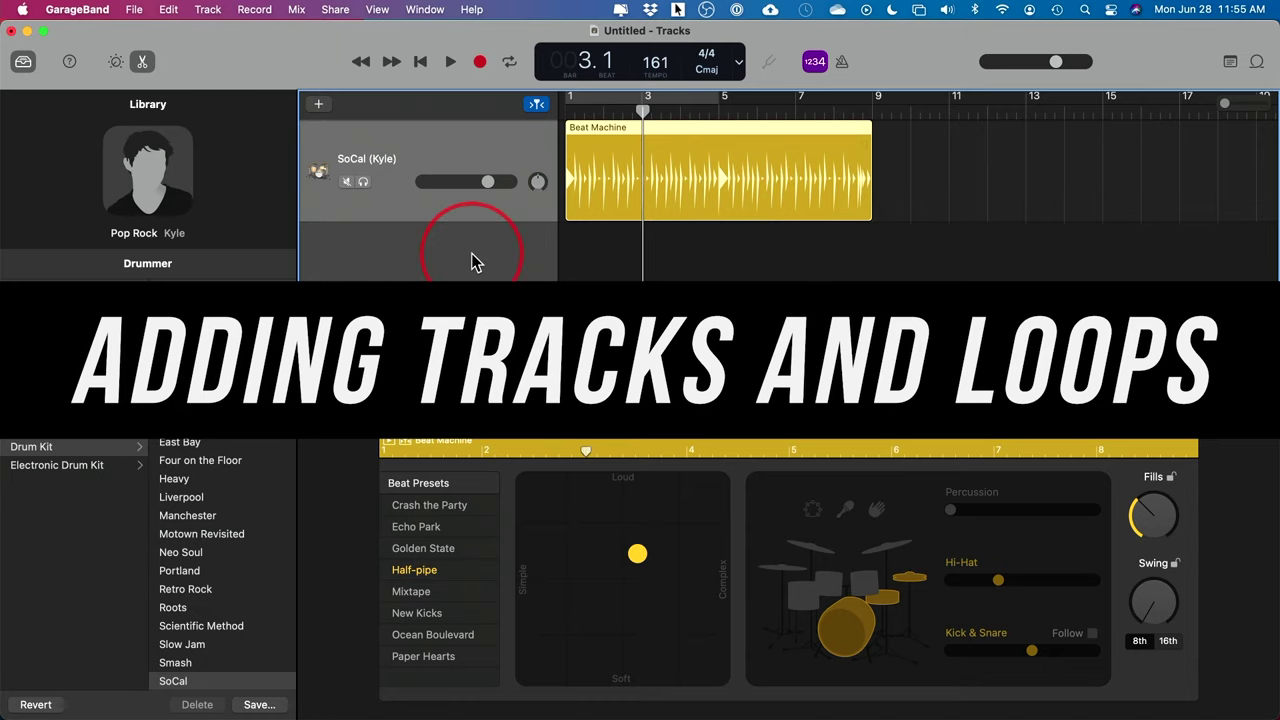
Add a Software Instrument track to the project and return the playhead to bar 1.
click(320, 106)
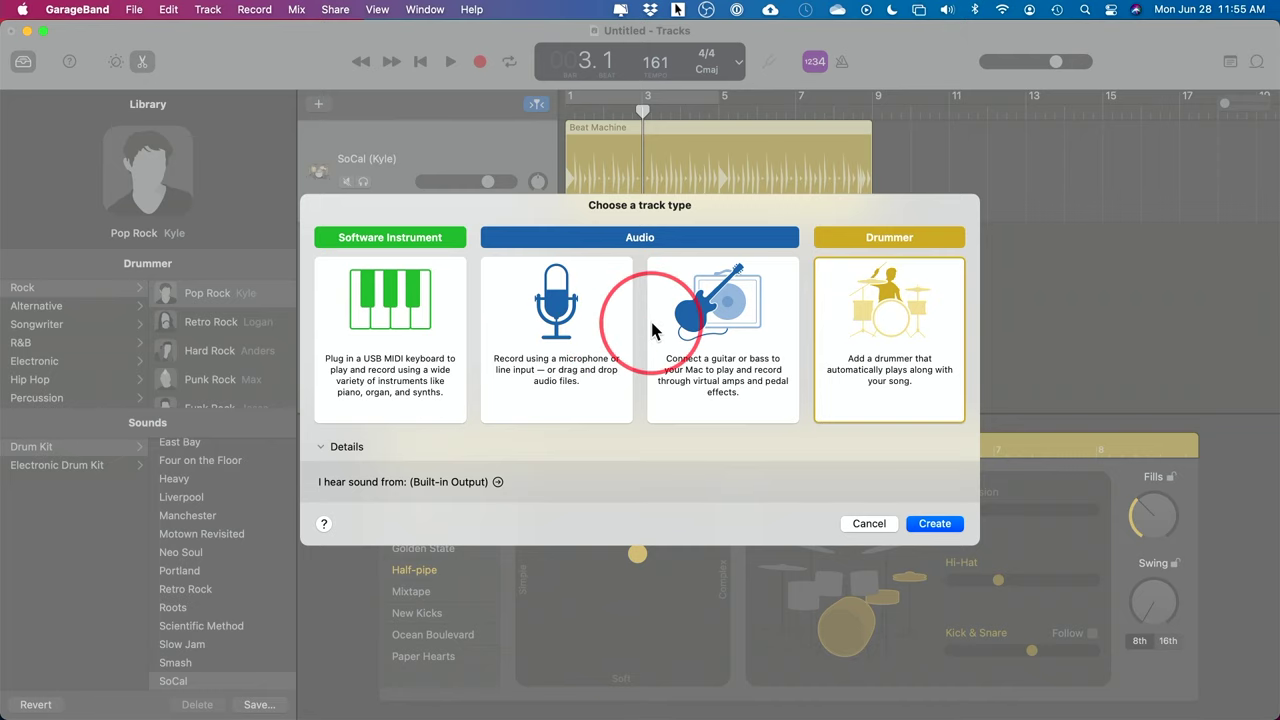
click(408, 358)
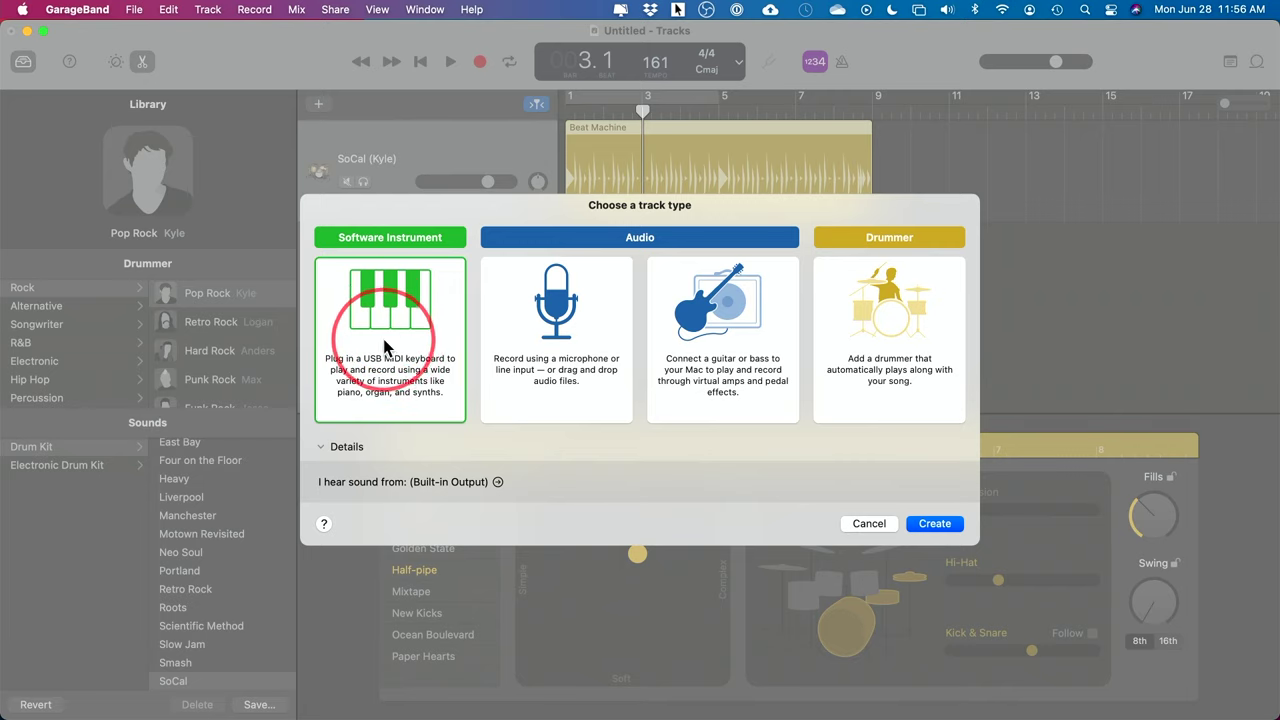
click(934, 524)
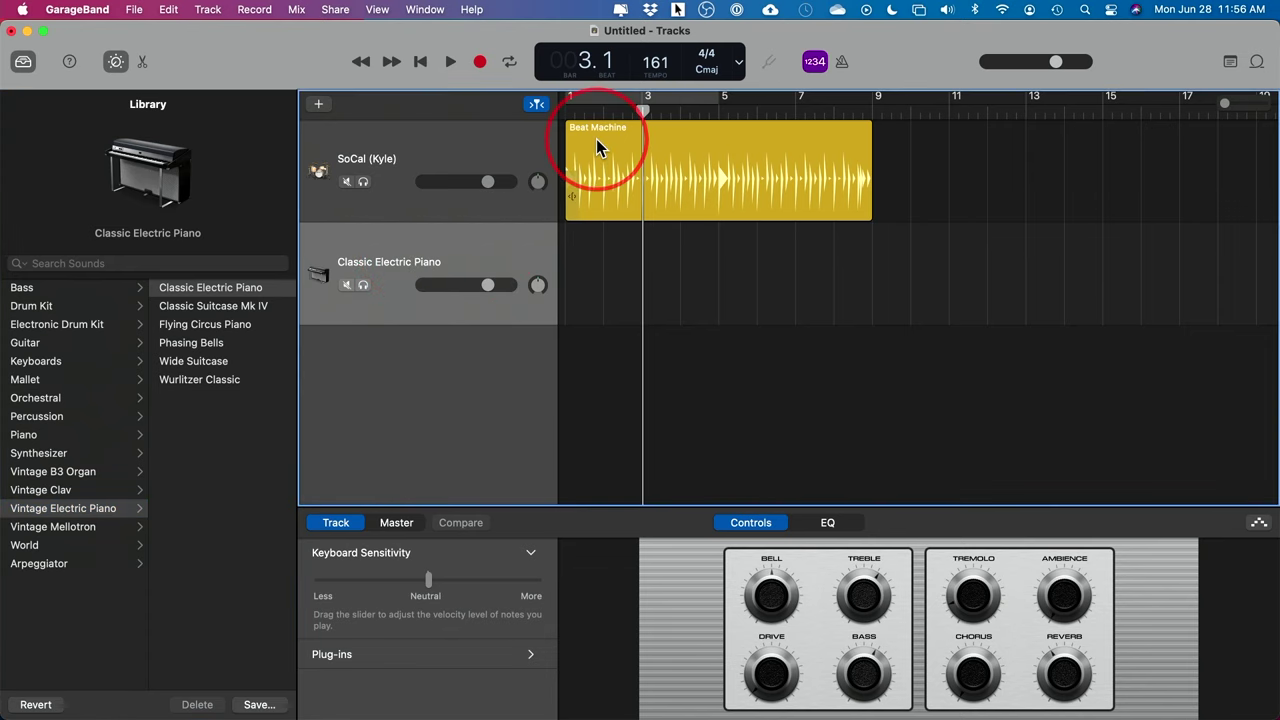
drag(643, 108, 563, 112)
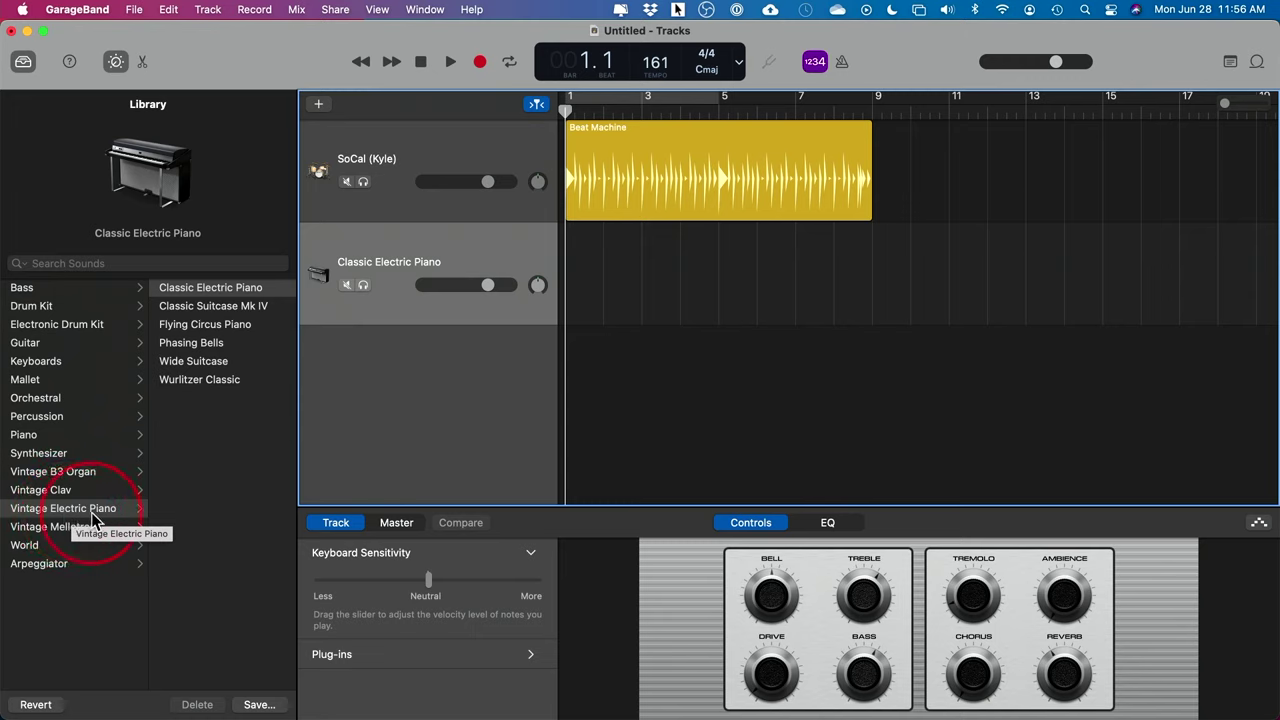
Try Classic Suitcase Mk IV, Flying Circus Piano and Phasing Bells on the instrument track, and switch back to Classic Electric Piano.
click(185, 305)
click(185, 324)
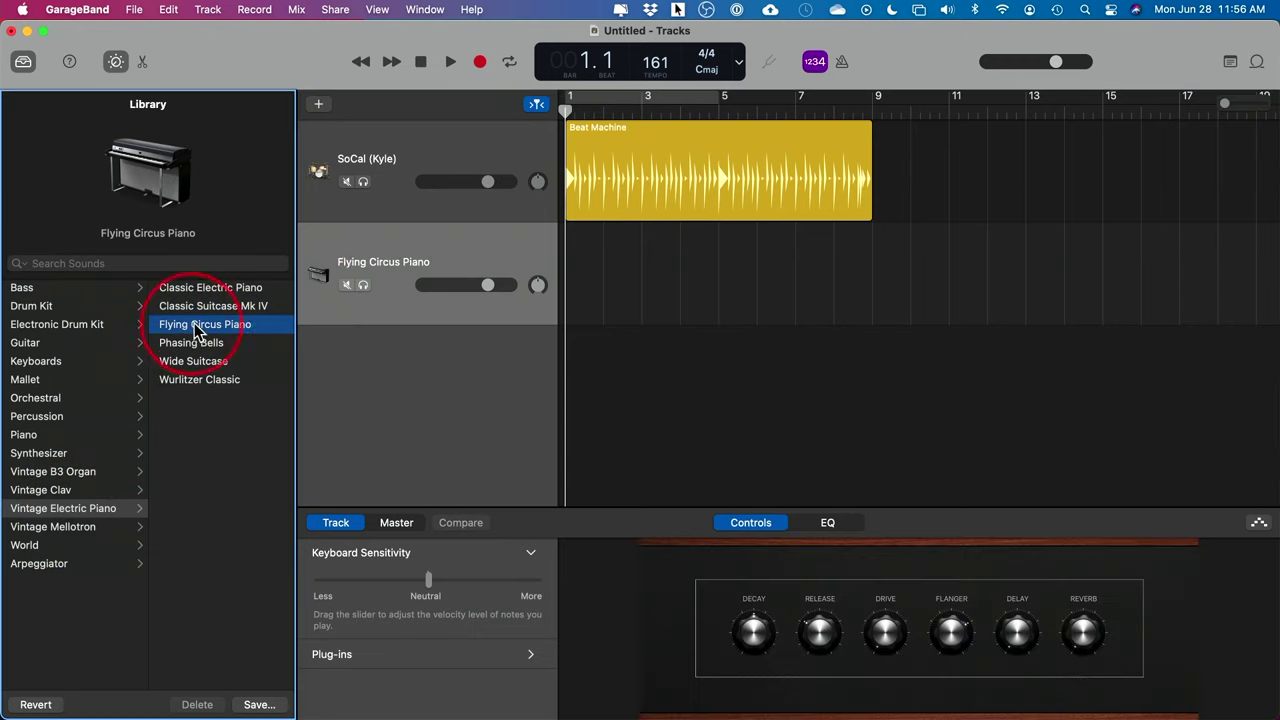
click(205, 346)
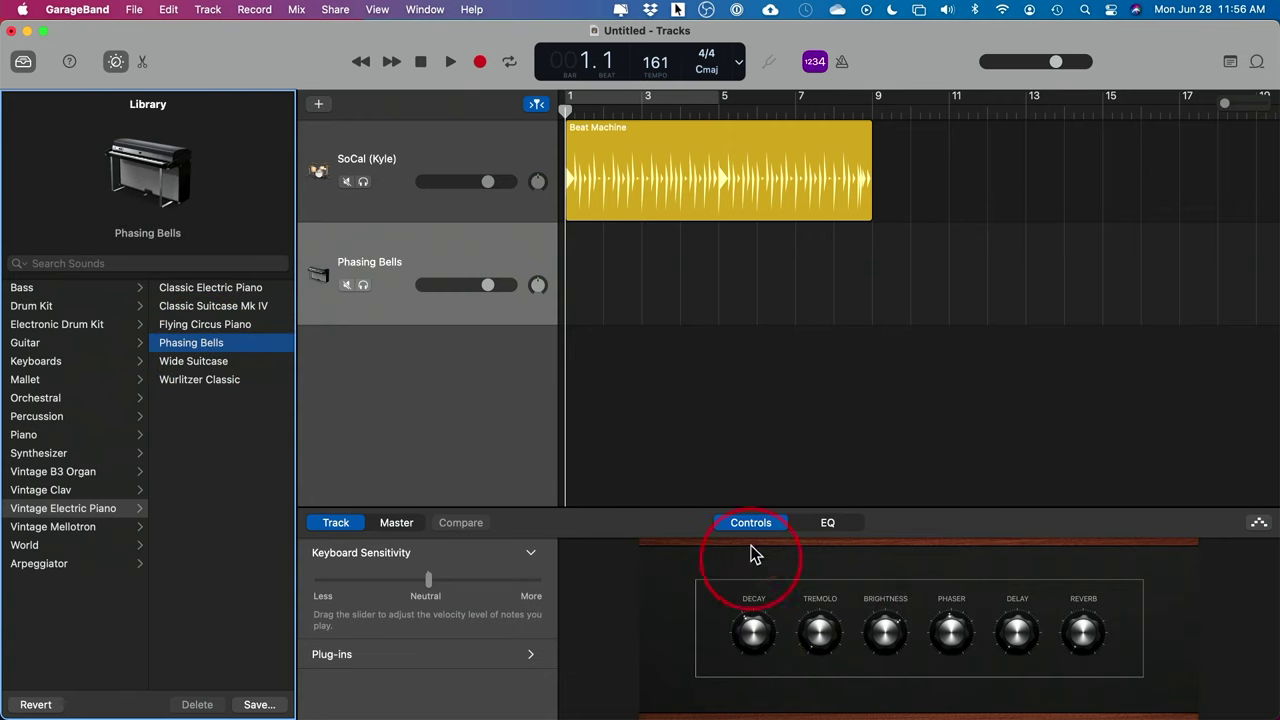
click(210, 290)
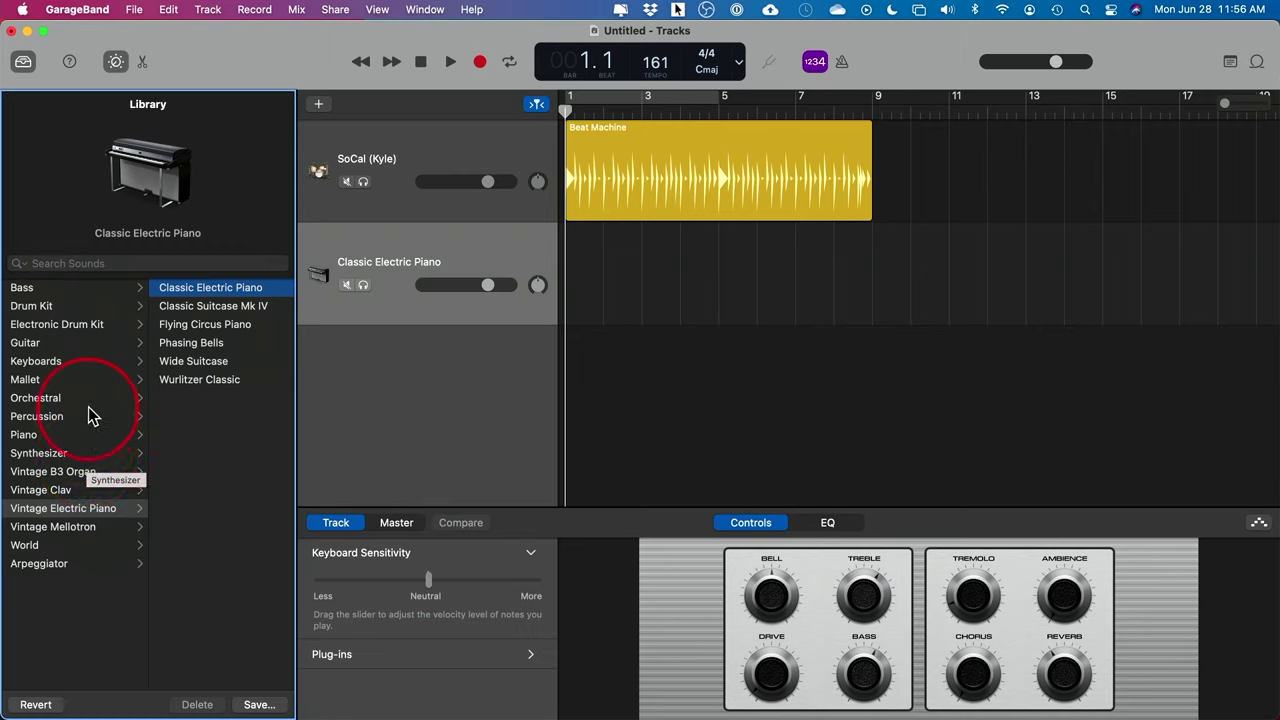
Try the 70s Rhythm Box electronic drum kit on the instrument track, and switch back to Classic Electric Piano.
click(55, 324)
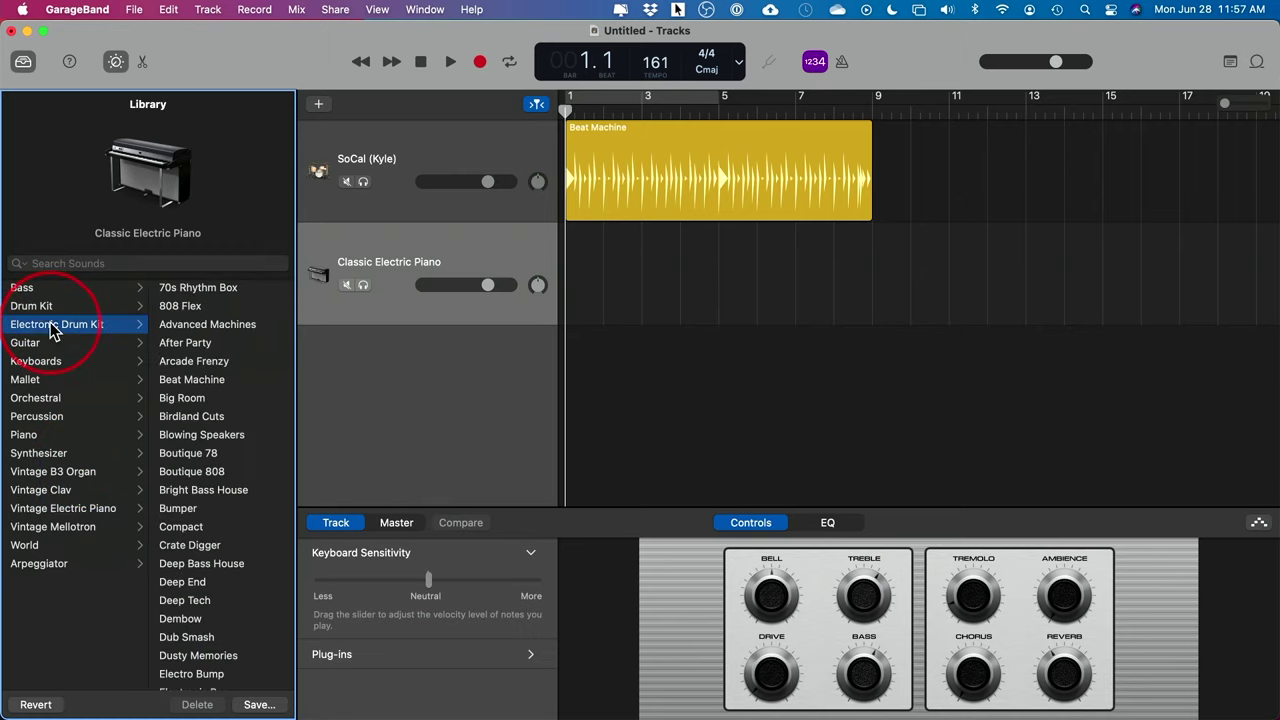
click(212, 288)
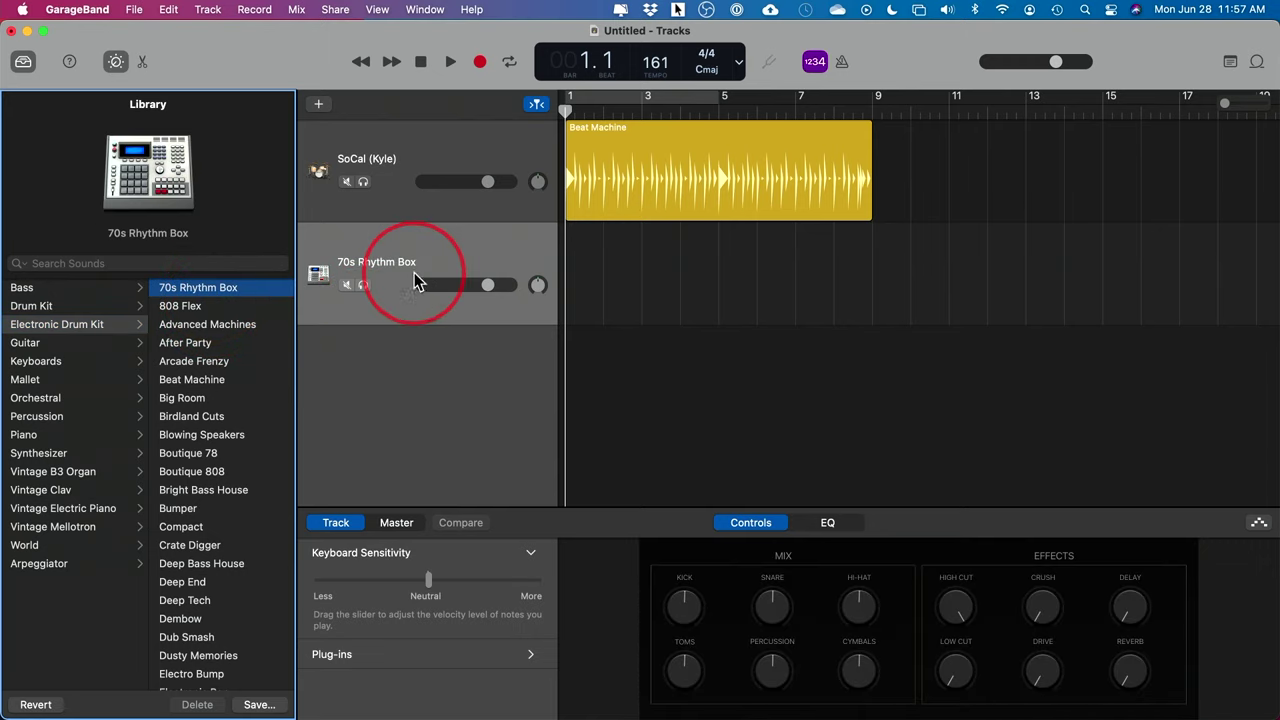
click(55, 509)
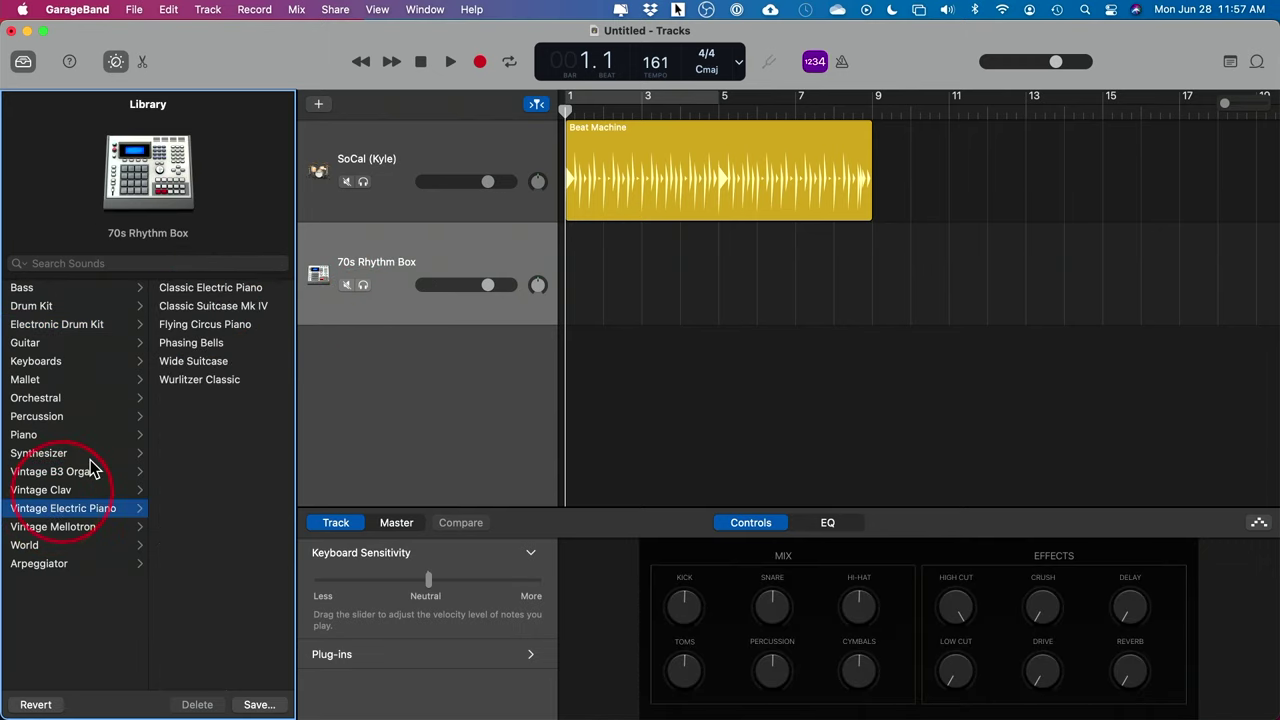
click(211, 288)
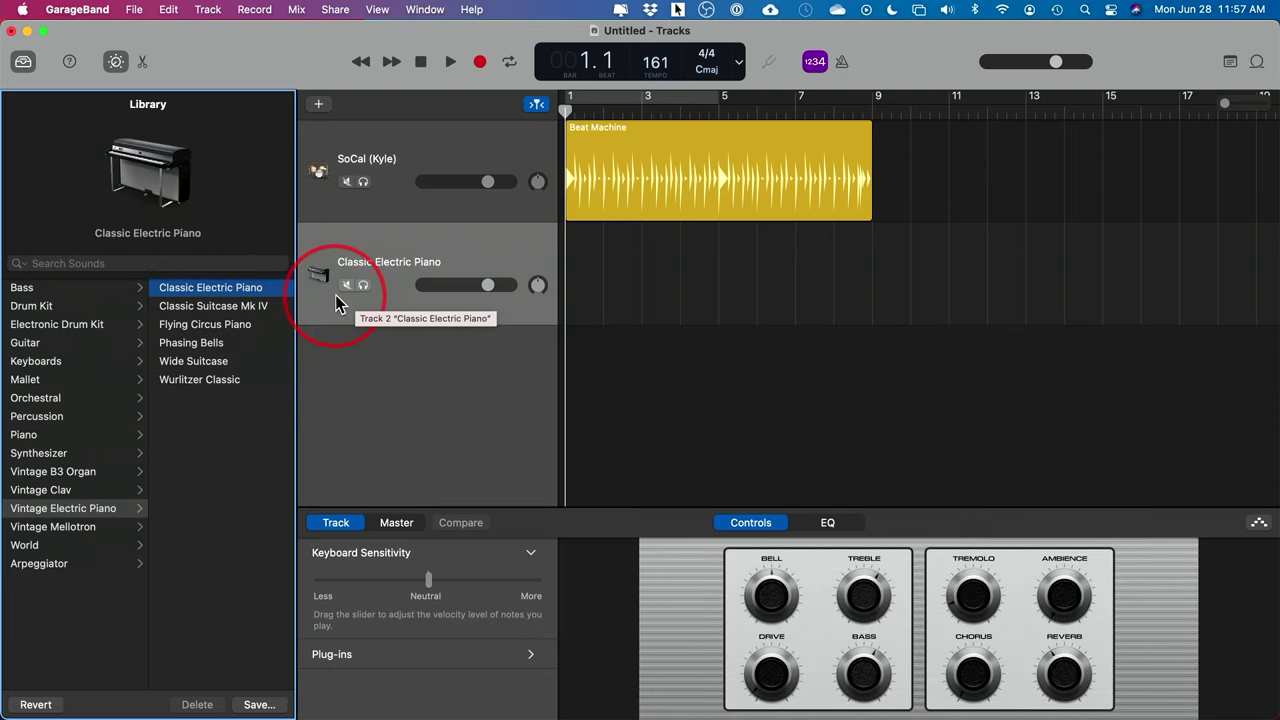
Show Musical Typing for the Classic Electric Piano track and play a few test notes.
click(424, 9)
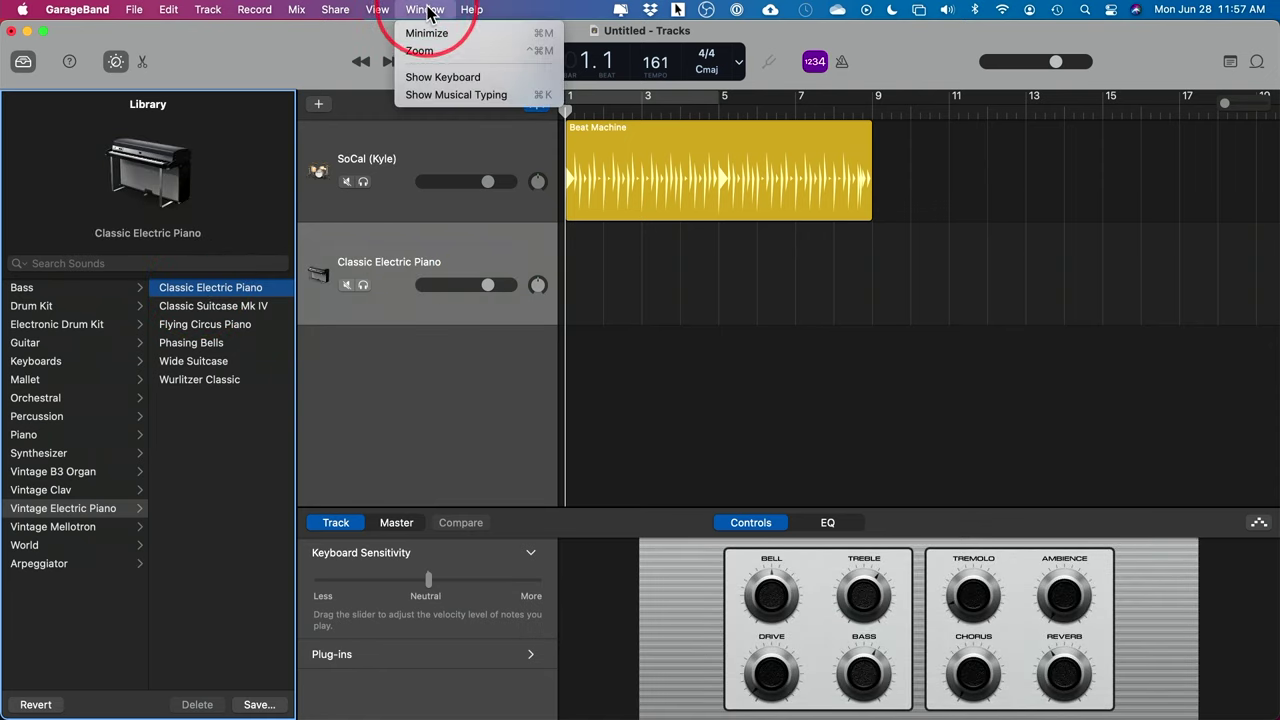
click(470, 95)
drag(686, 136, 587, 304)
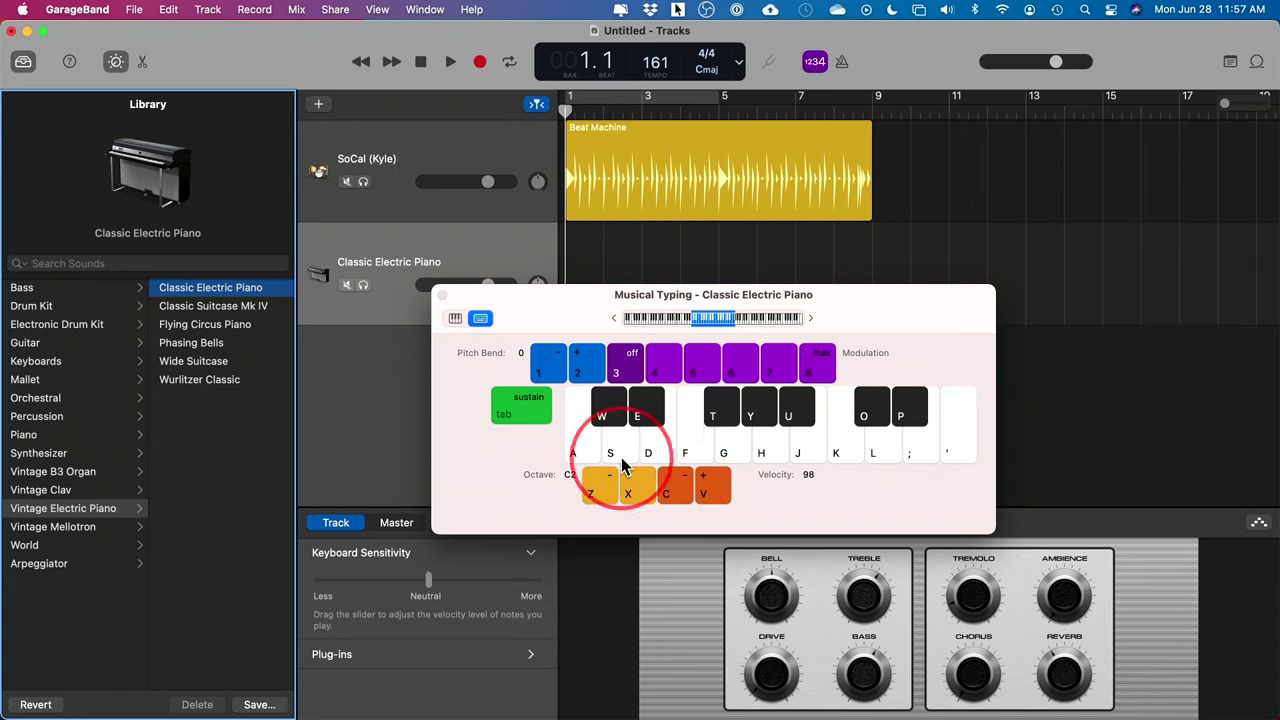
click(571, 458)
click(610, 452)
click(793, 440)
click(777, 428)
click(610, 460)
click(593, 452)
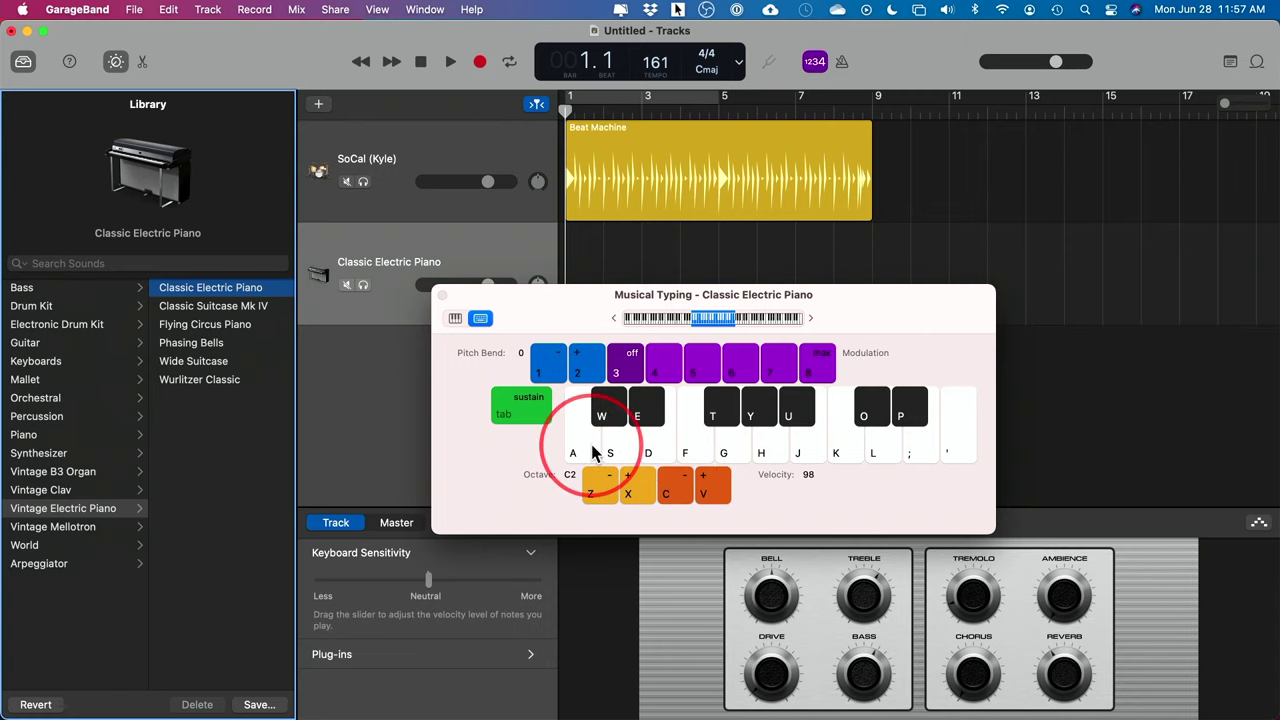
mouse_move(593, 452)
mouse_down()
mouse_move(737, 448)
mouse_move(573, 445)
mouse_move(615, 442)
mouse_move(634, 471)
mouse_up()
click(385, 252)
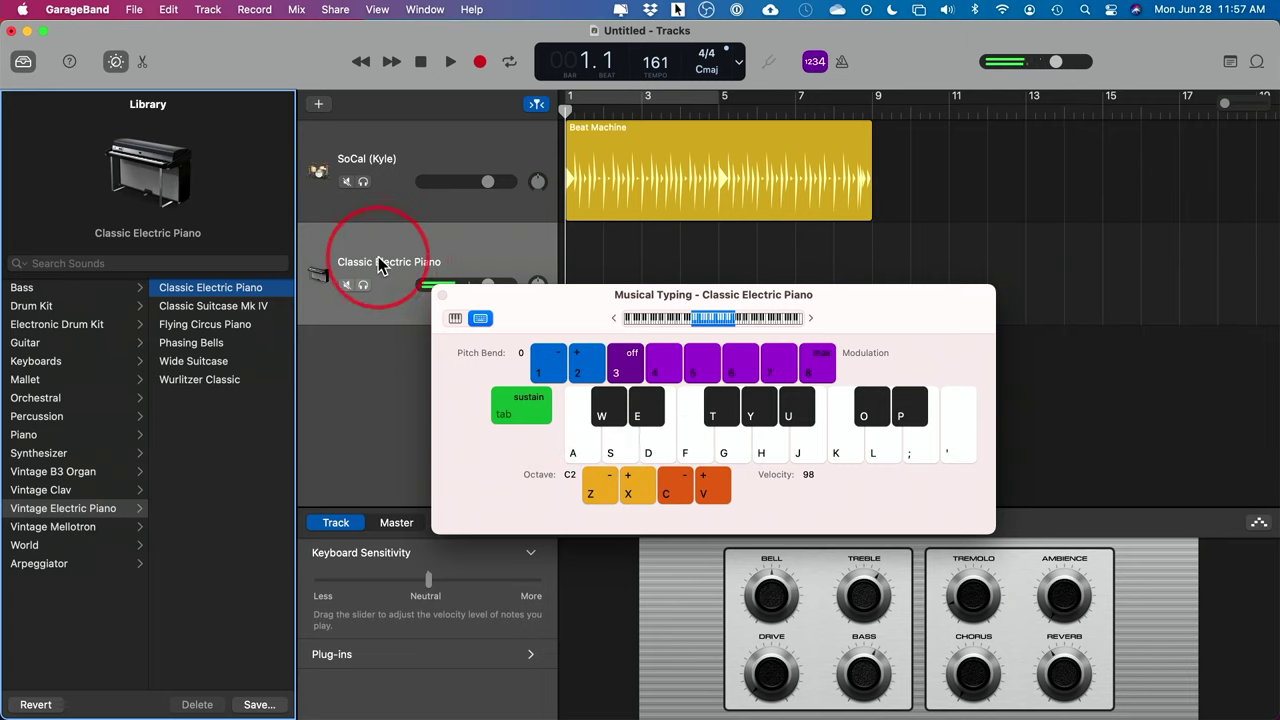
Try out the on-screen piano keyboard view for the electric piano track and return to Musical Typing.
click(680, 490)
drag(790, 445, 749, 457)
click(708, 320)
drag(709, 323, 602, 447)
click(455, 318)
click(480, 318)
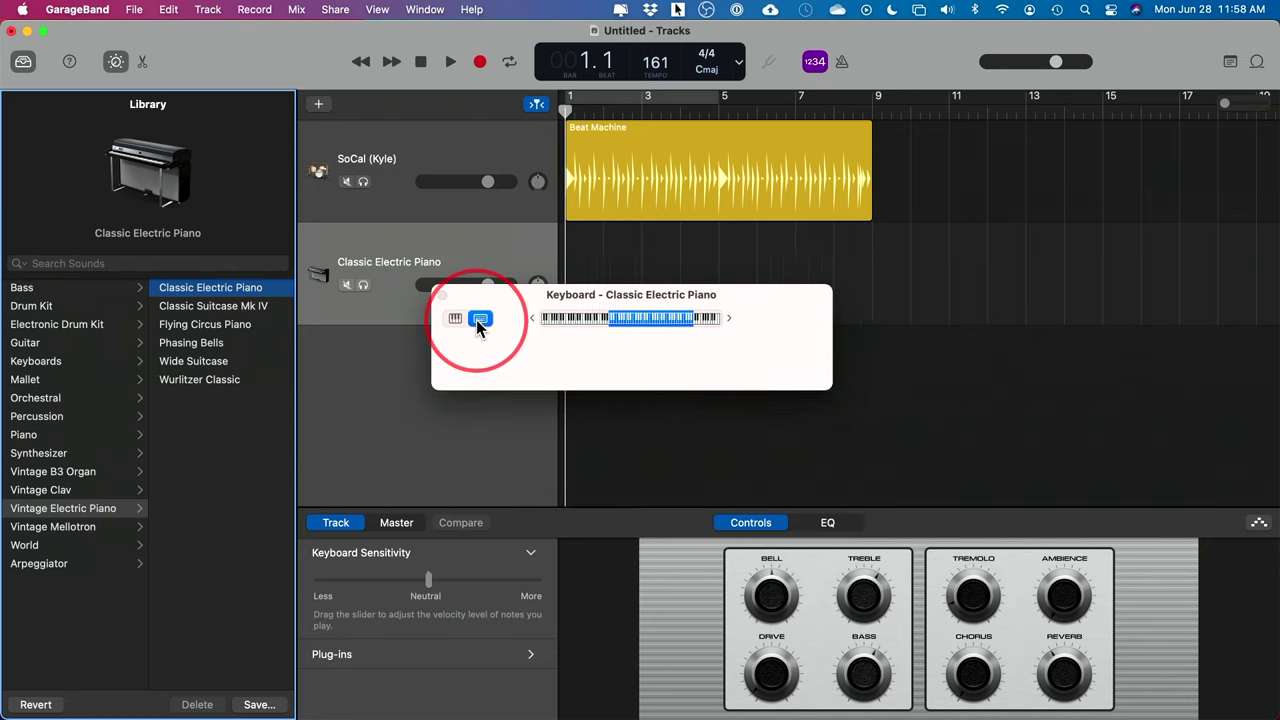
click(455, 318)
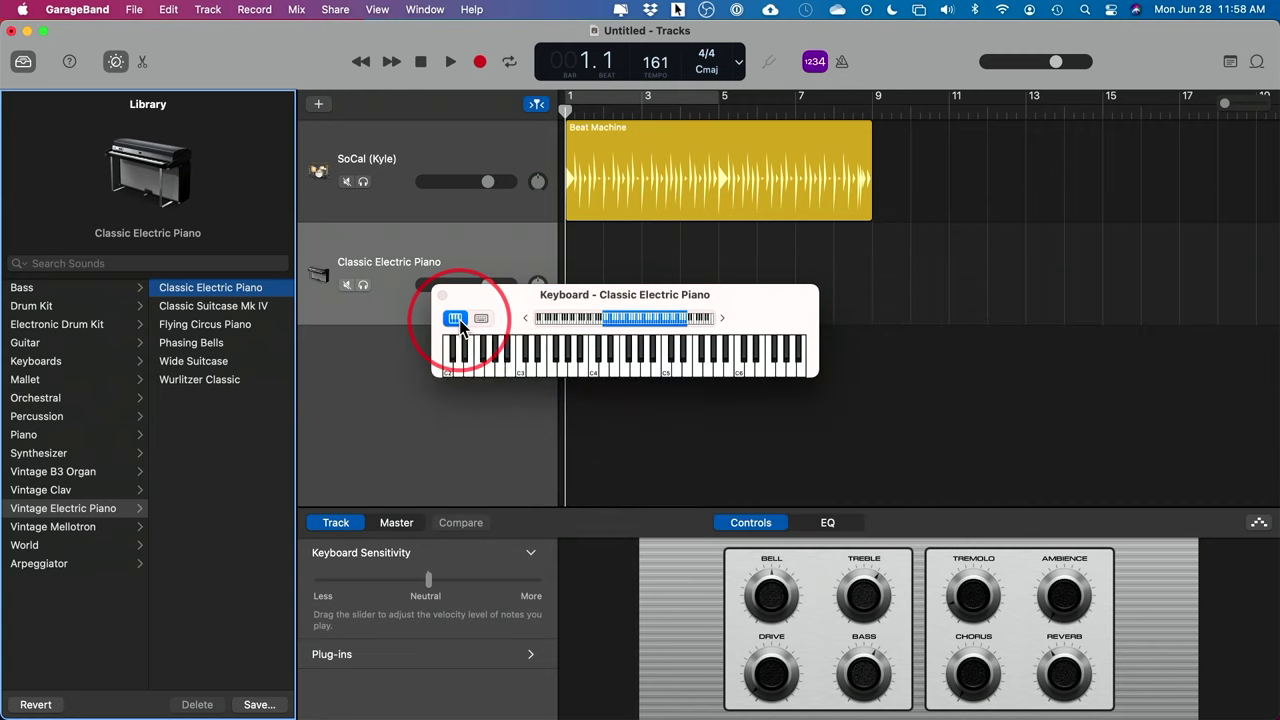
mouse_move(522, 358)
mouse_down()
mouse_move(734, 369)
mouse_move(628, 350)
mouse_move(757, 420)
mouse_up()
key(super+k)
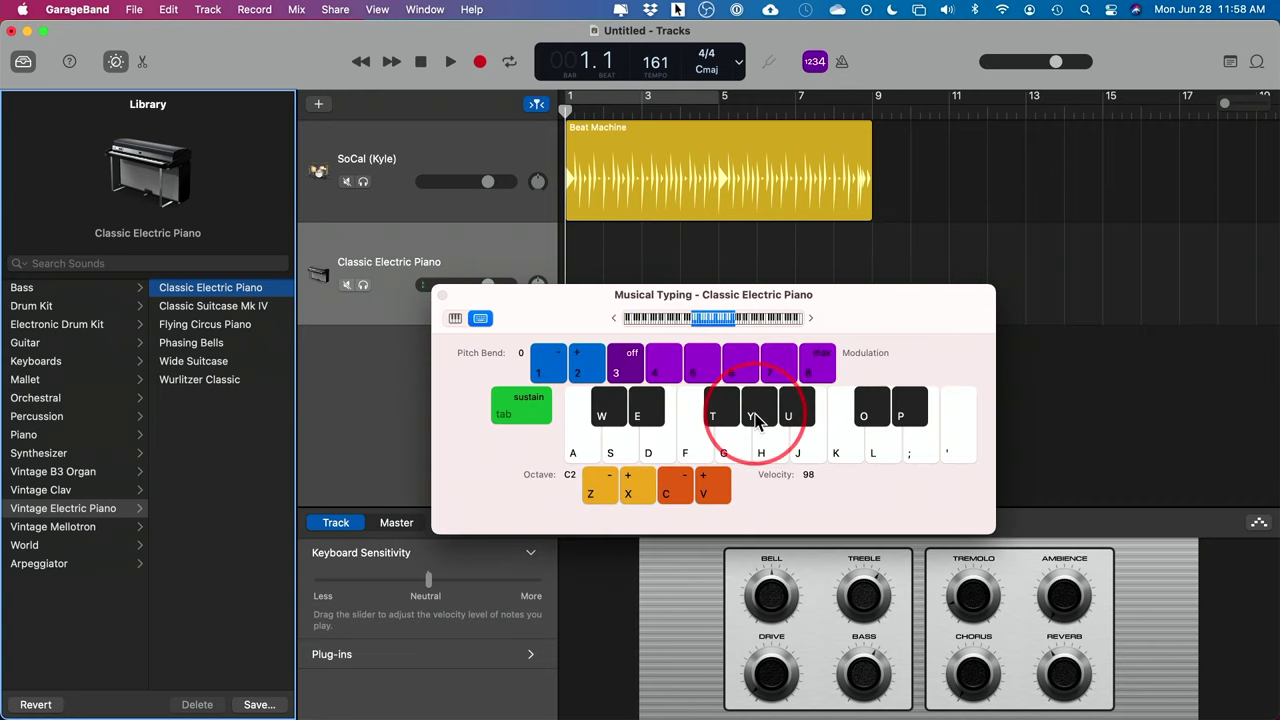
mouse_move(757, 420)
mouse_down()
mouse_move(414, 314)
mouse_move(831, 443)
mouse_move(849, 437)
mouse_move(785, 385)
mouse_up()
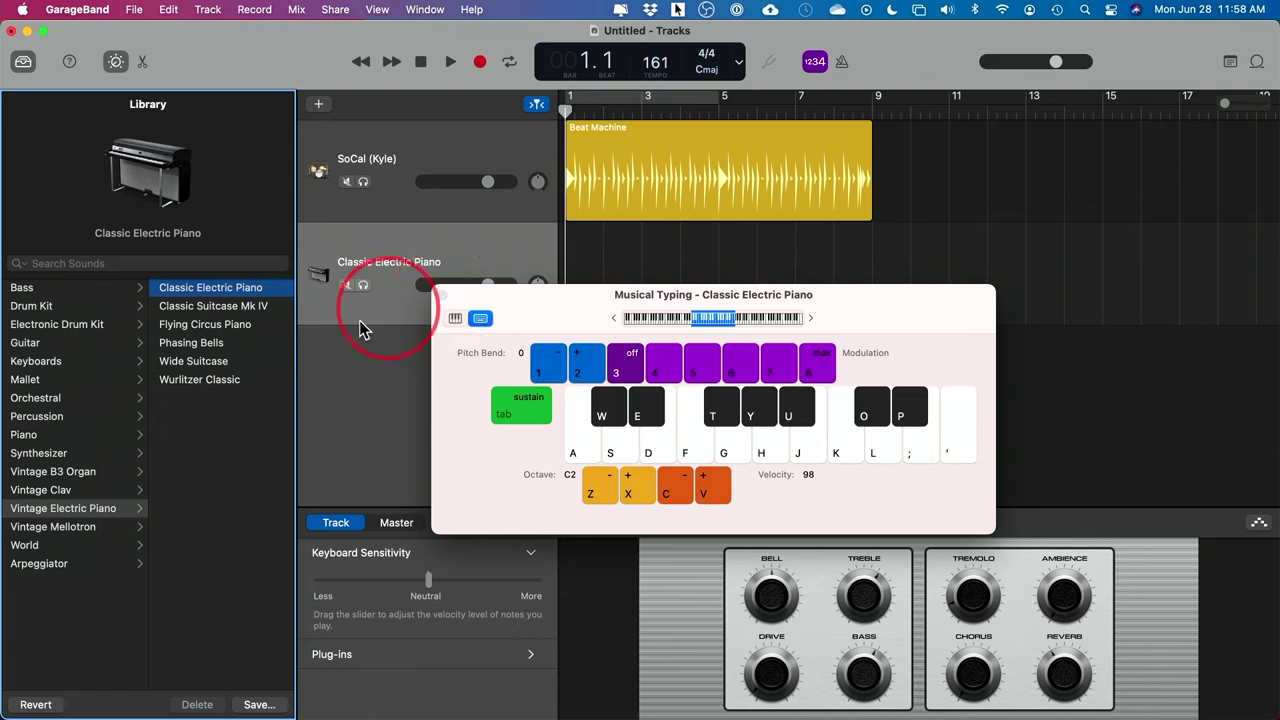
Change the instrument track's sound to Steinway Grand Piano and close Musical Typing.
click(38, 437)
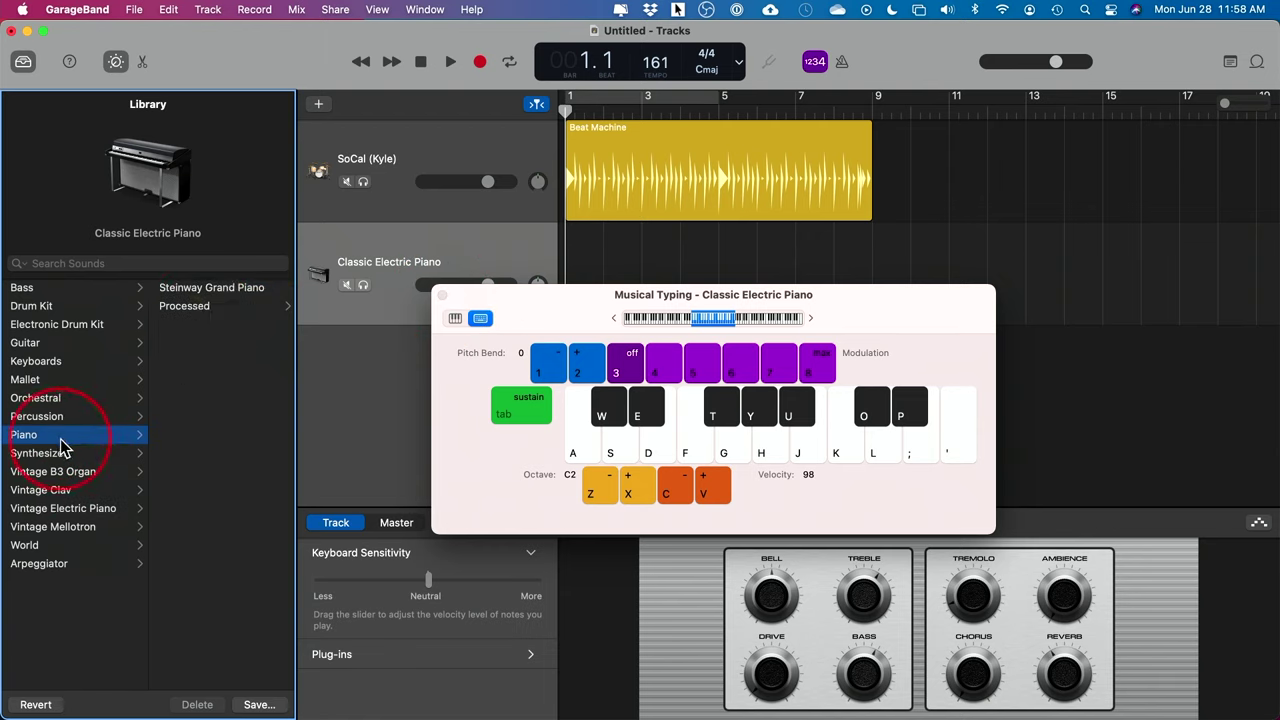
click(200, 289)
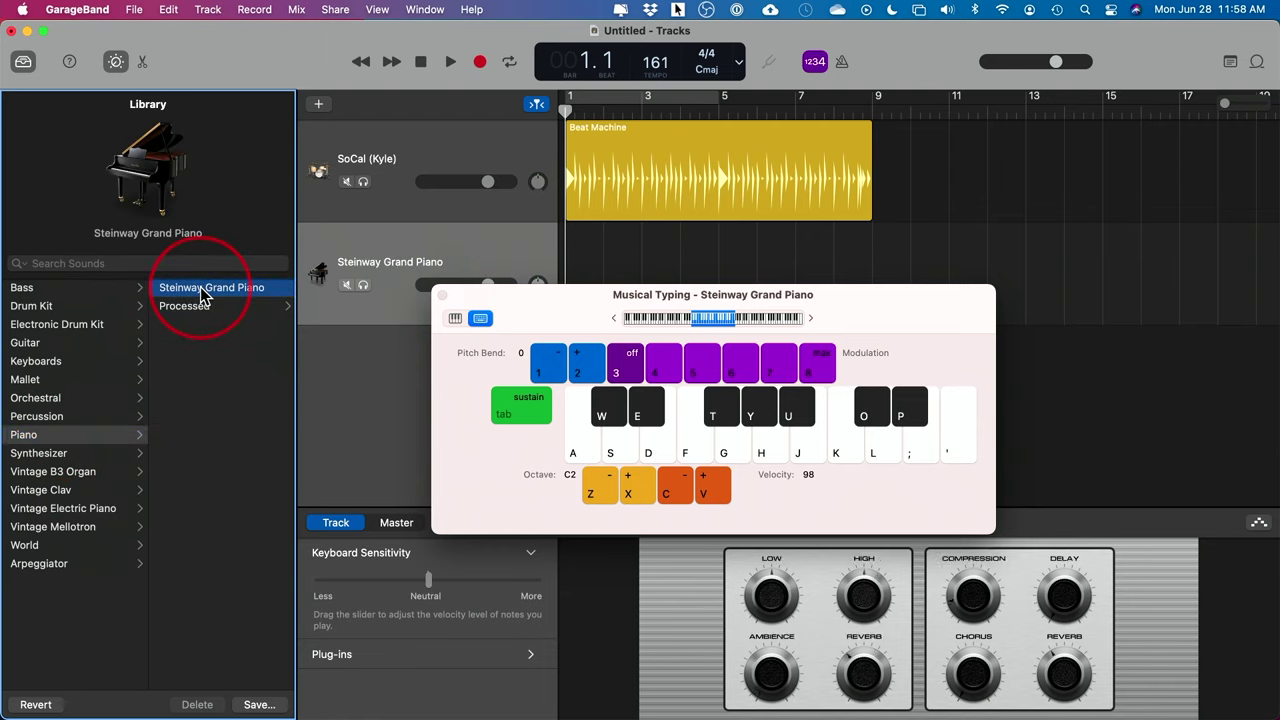
mouse_move(605, 468)
mouse_down()
mouse_move(636, 458)
mouse_move(687, 412)
mouse_move(664, 454)
mouse_move(668, 428)
mouse_move(672, 441)
mouse_move(735, 445)
mouse_move(908, 440)
mouse_move(631, 441)
mouse_move(838, 438)
mouse_move(680, 383)
mouse_move(733, 373)
mouse_move(757, 405)
mouse_move(788, 404)
mouse_move(718, 400)
mouse_move(765, 405)
mouse_up()
key(cmd+k)
click(515, 262)
drag(515, 262, 856, 272)
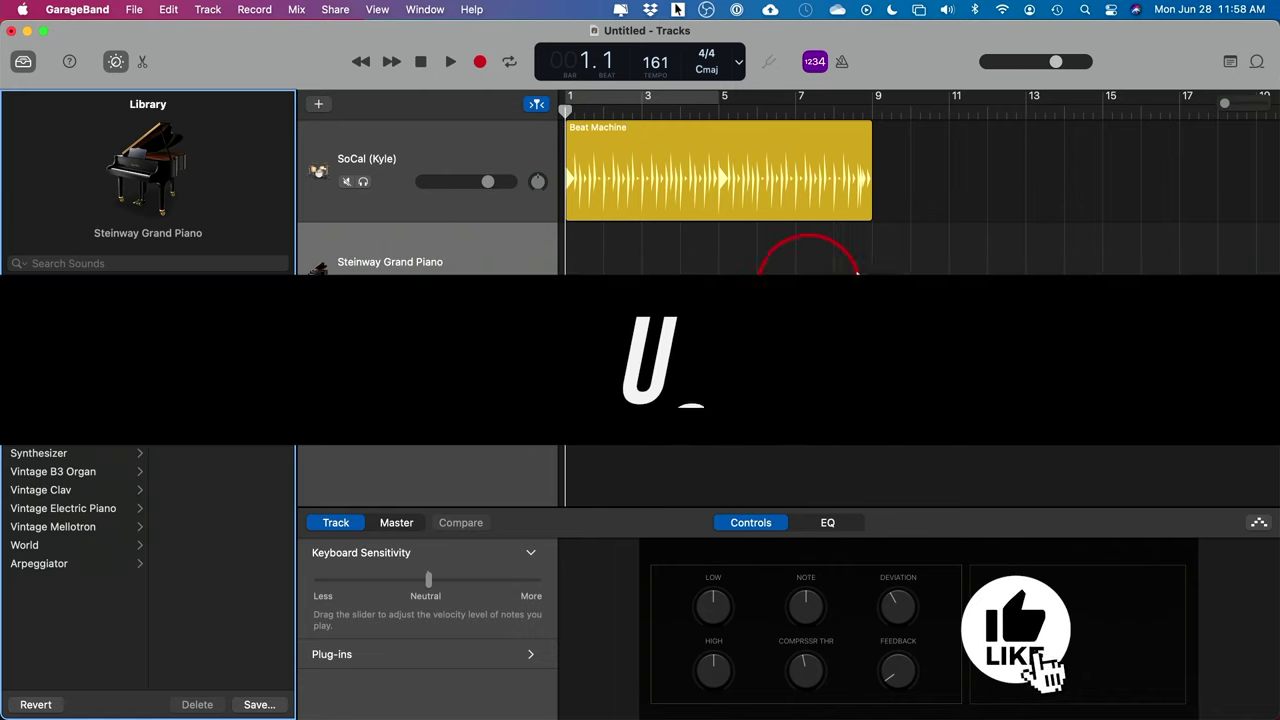
Show the Apple Loops browser and check the Sound Library download options.
click(1257, 63)
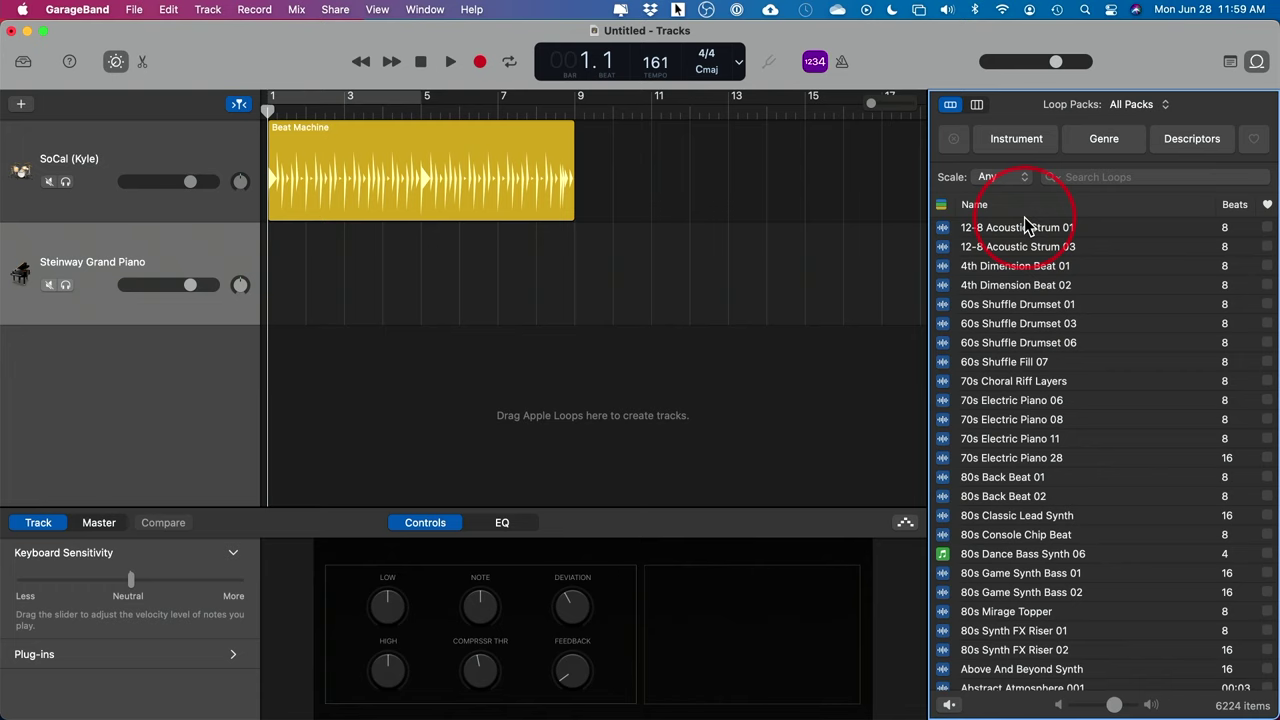
click(77, 10)
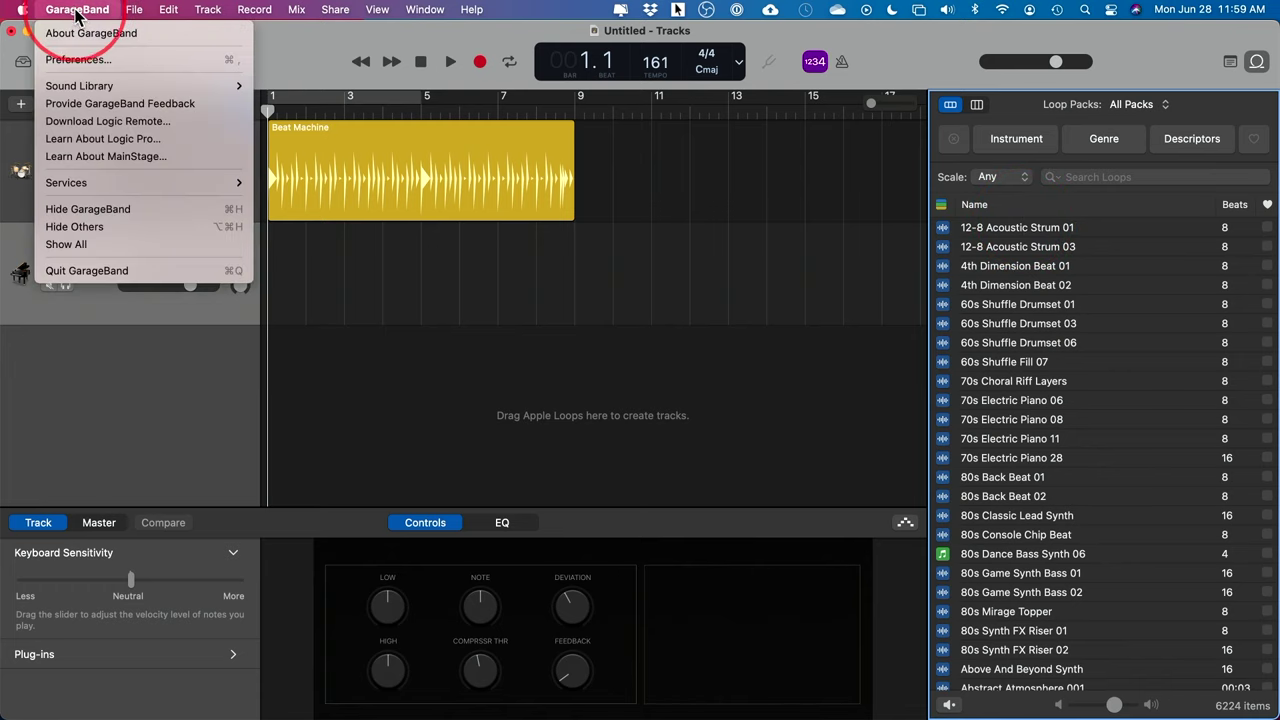
mouse_move(89, 88)
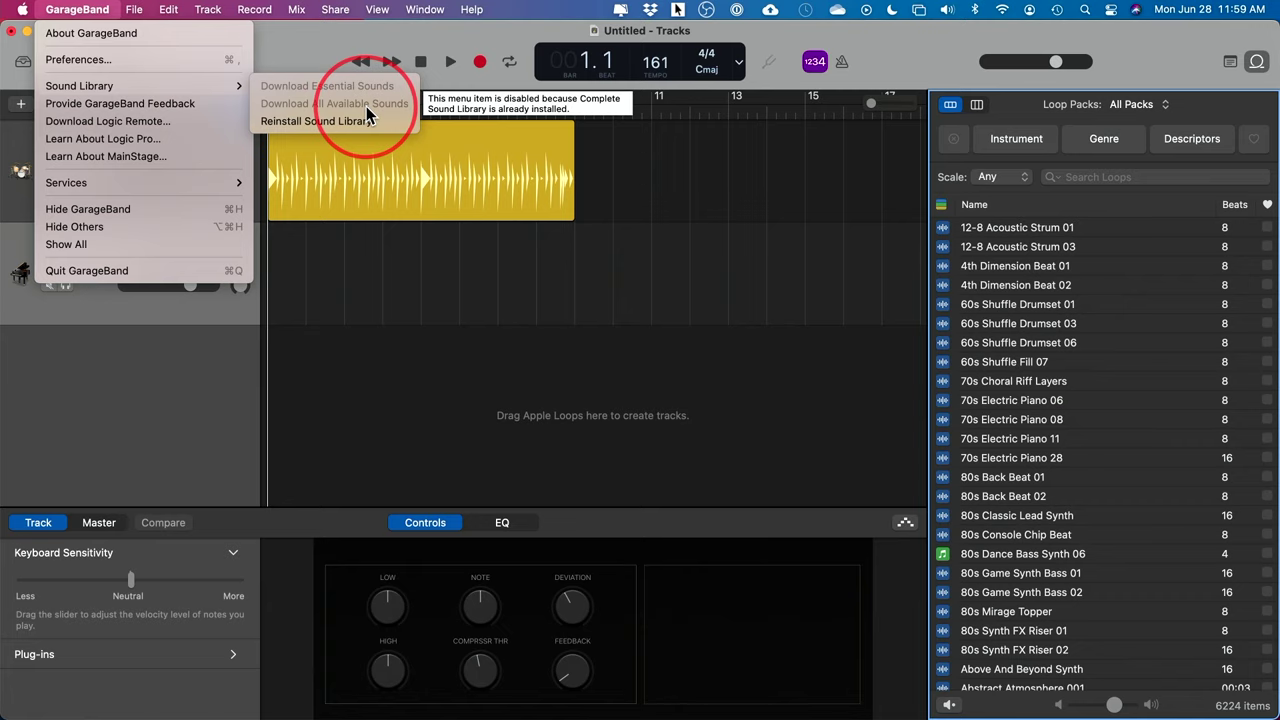
click(668, 176)
Filter the loops to the Piano instrument and preview Against Time Piano and Black Tie Piano.
click(1008, 145)
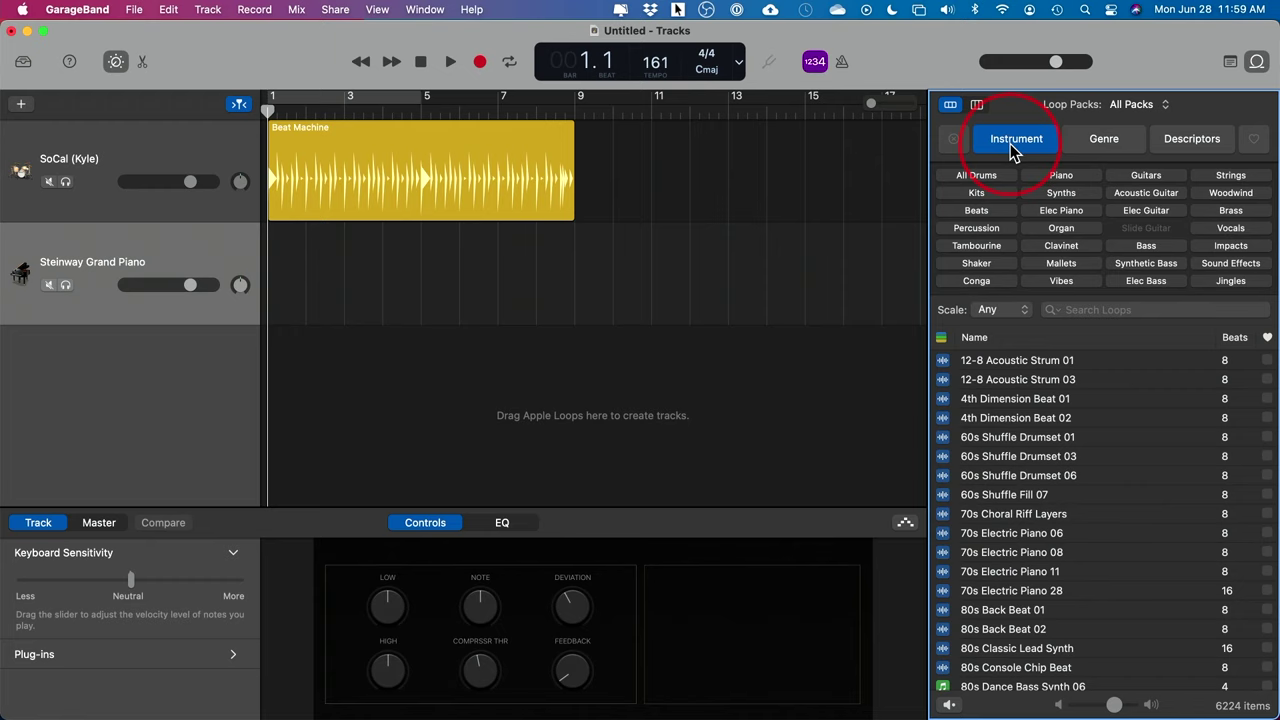
click(1058, 177)
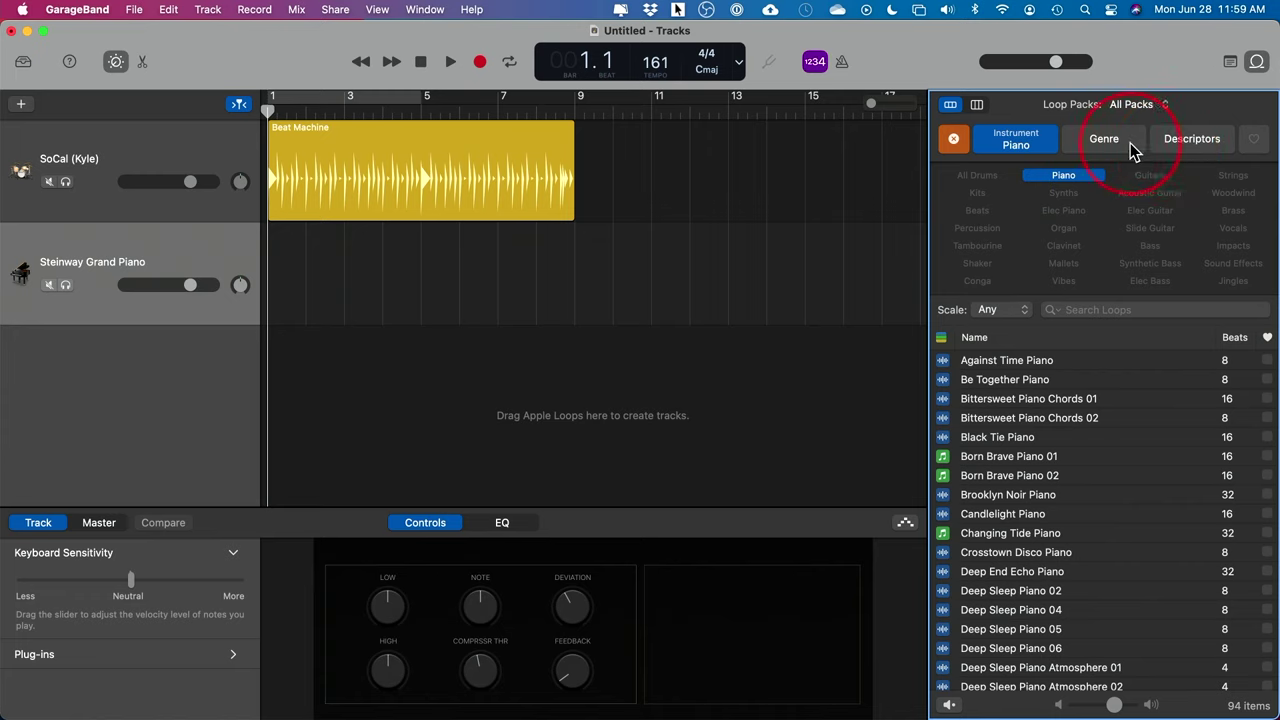
click(987, 364)
drag(987, 365, 974, 368)
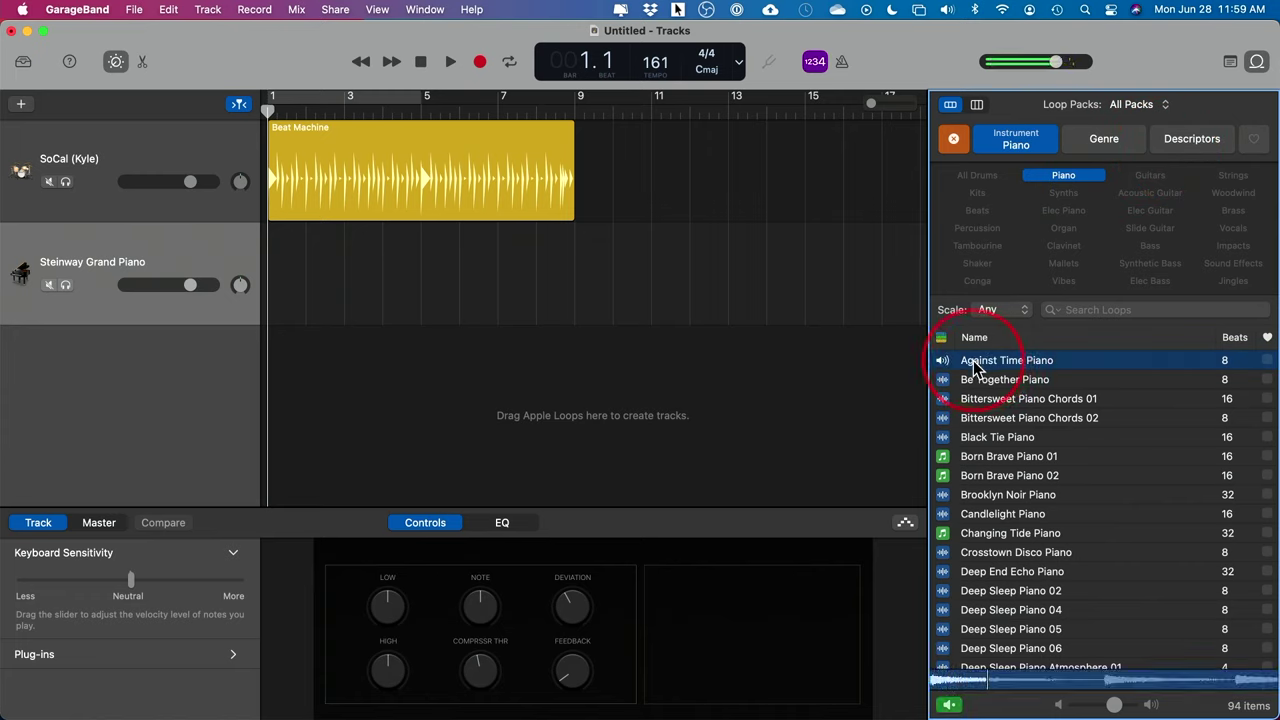
click(975, 368)
click(982, 440)
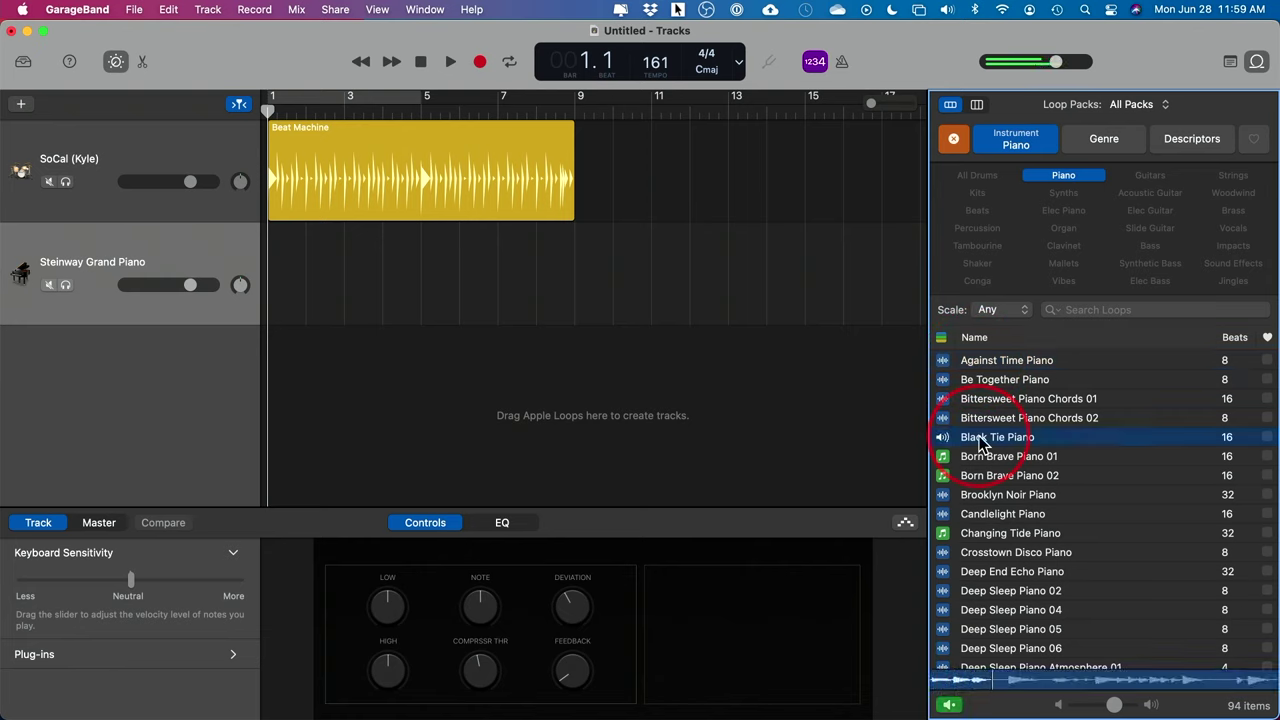
click(982, 440)
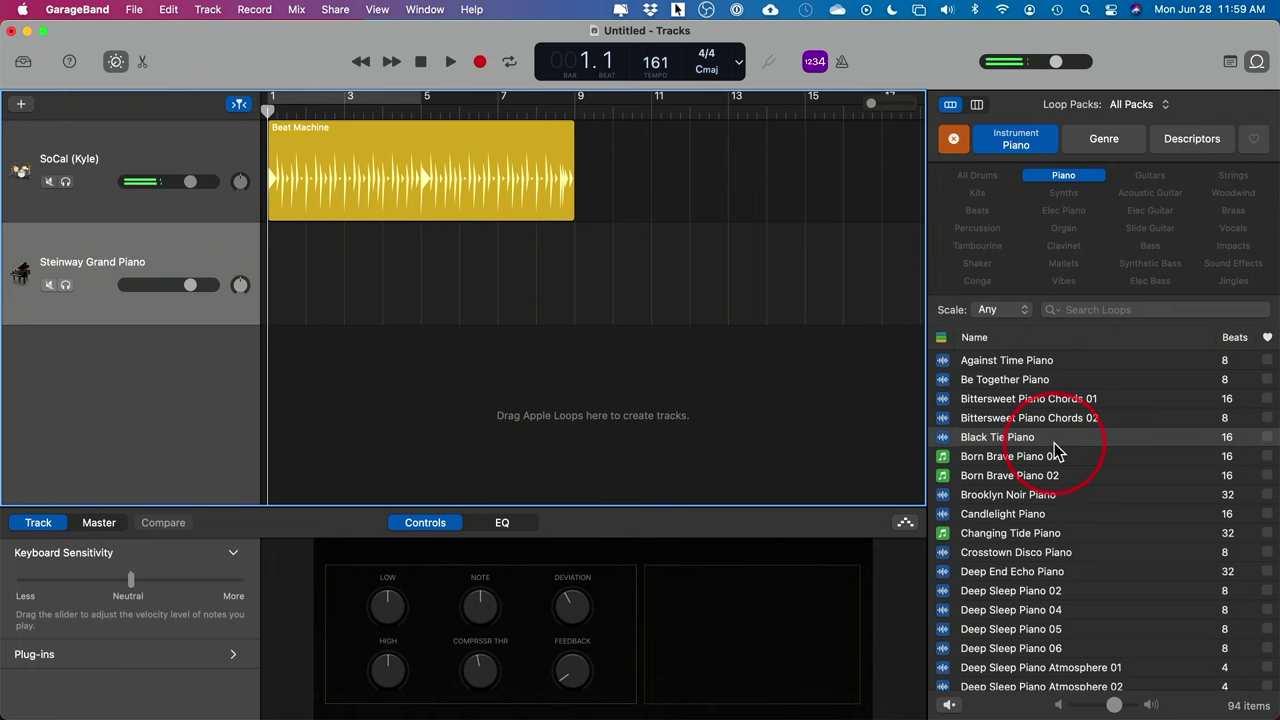
Preview the Deep Sleep Piano 02 loop and add it at bar 1 on a new track below the Steinway Grand Piano.
scroll(1077, 571, down, 2)
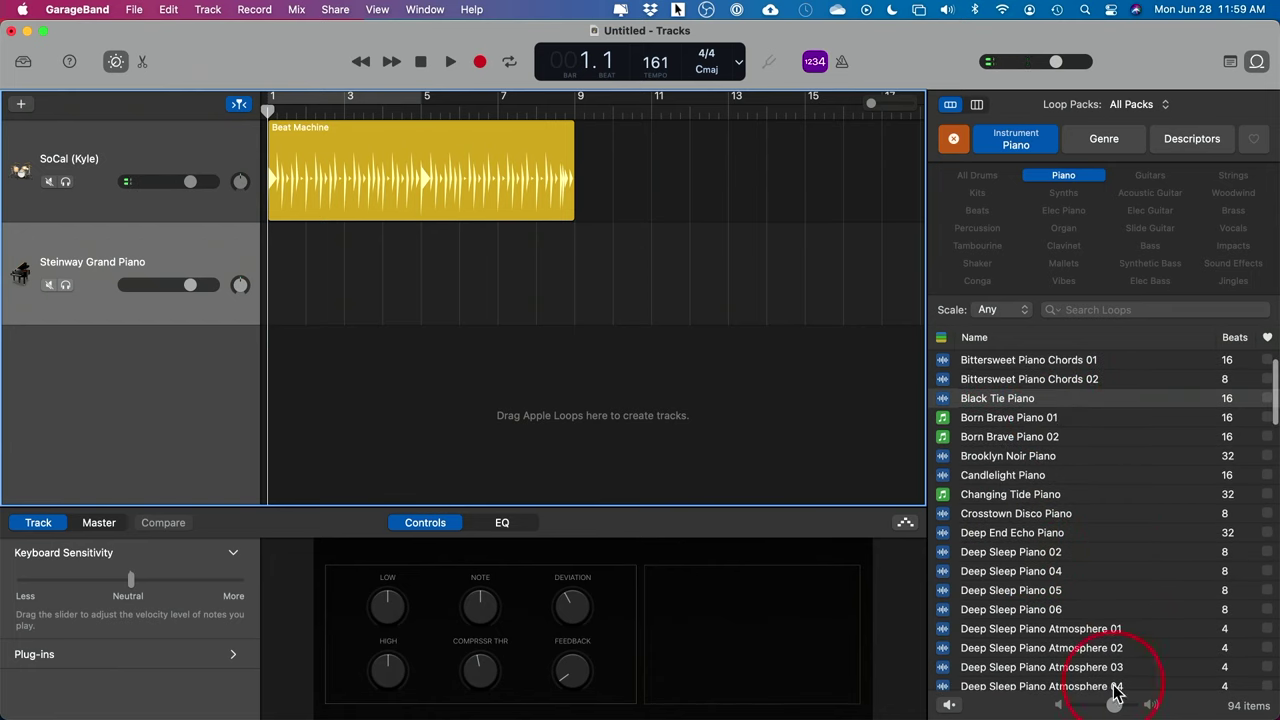
click(1003, 556)
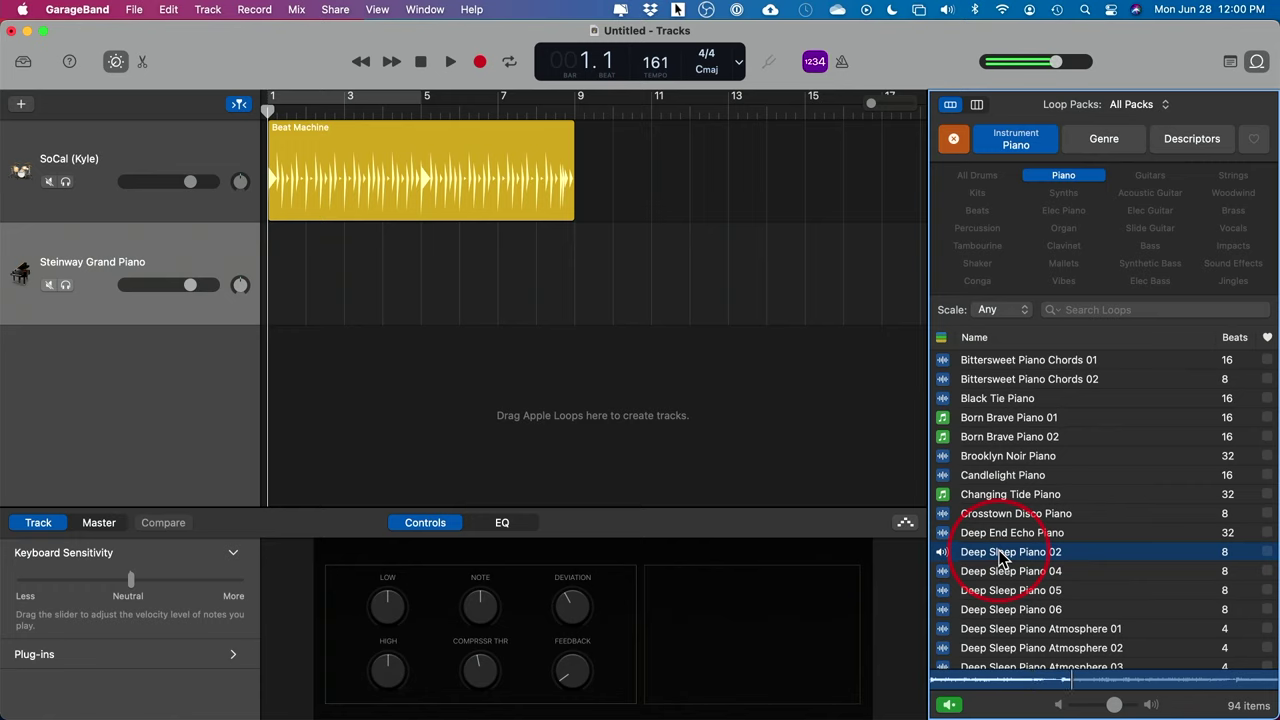
click(1003, 557)
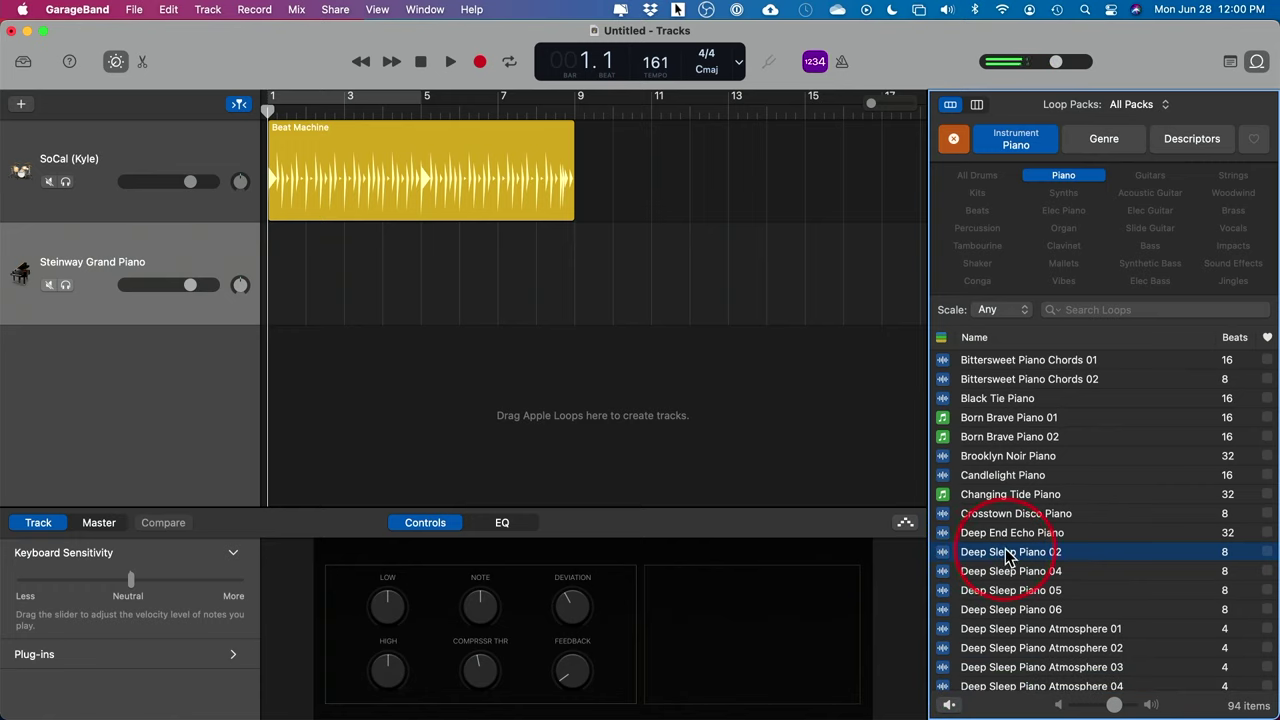
drag(1008, 560, 243, 372)
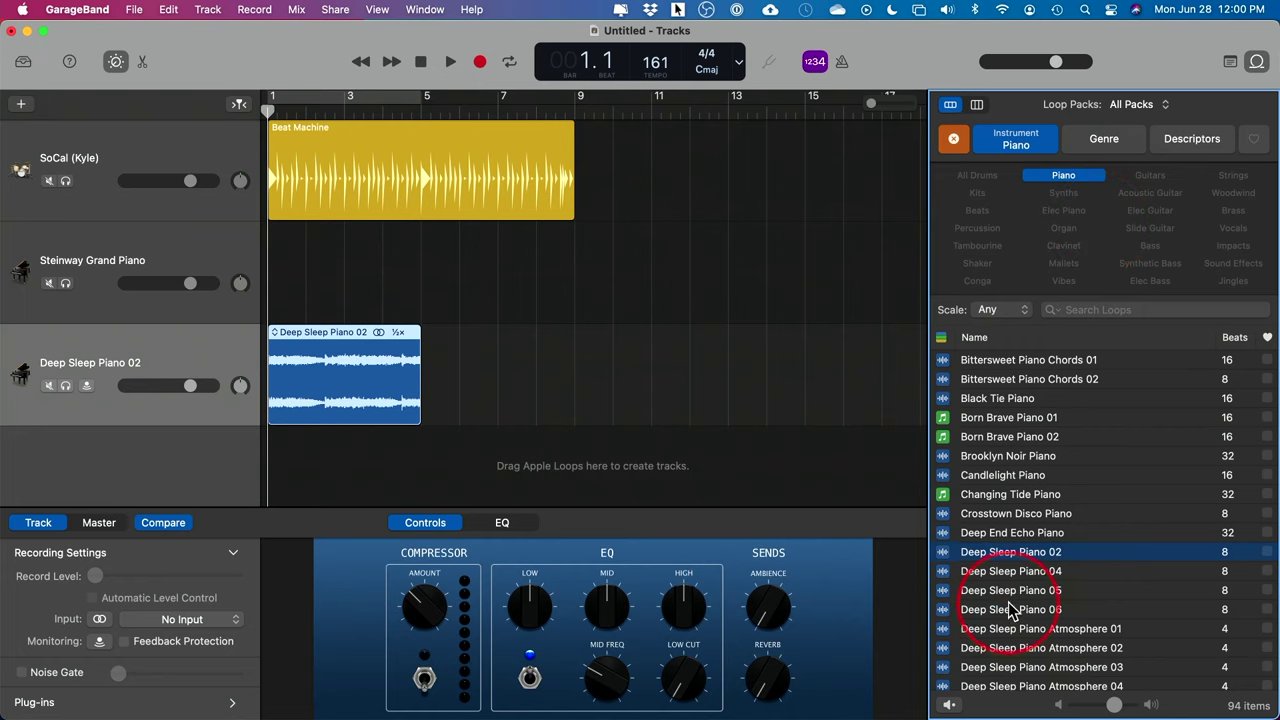
Add the Deep Sleep Piano 06 loop at bar 1 on its own new track, and delete that track again.
drag(1005, 609, 262, 470)
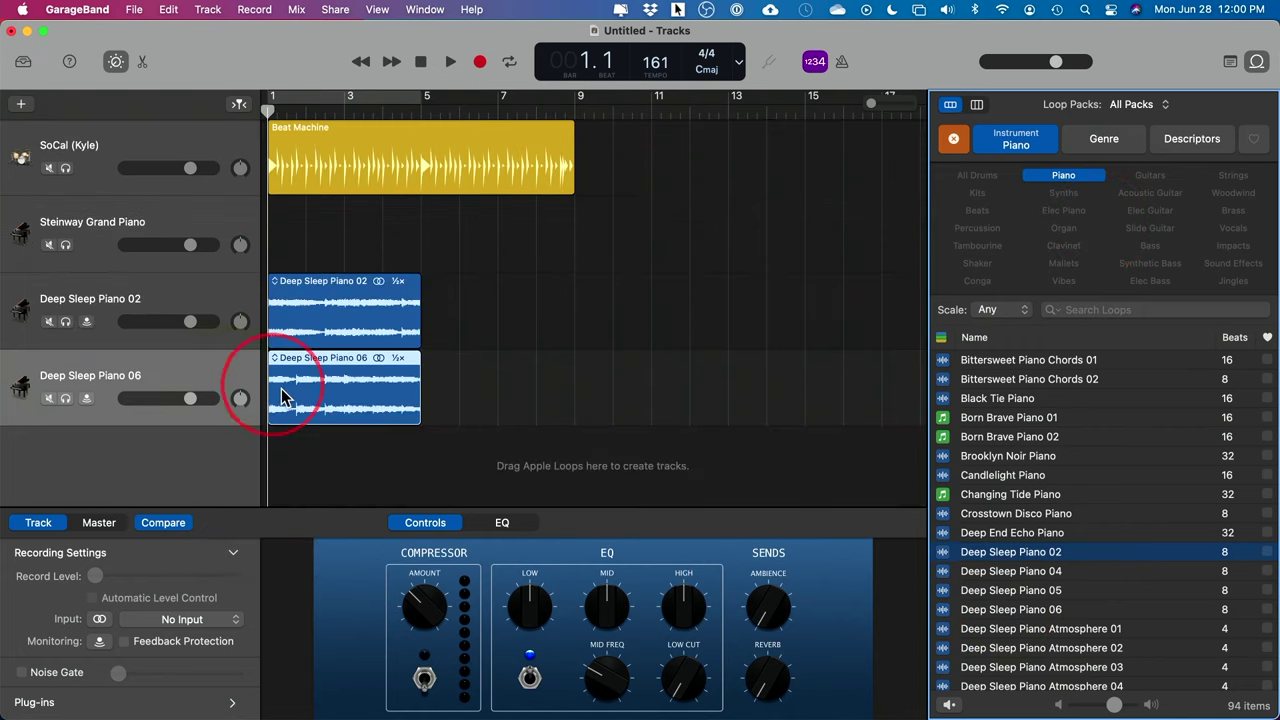
right_click(203, 371)
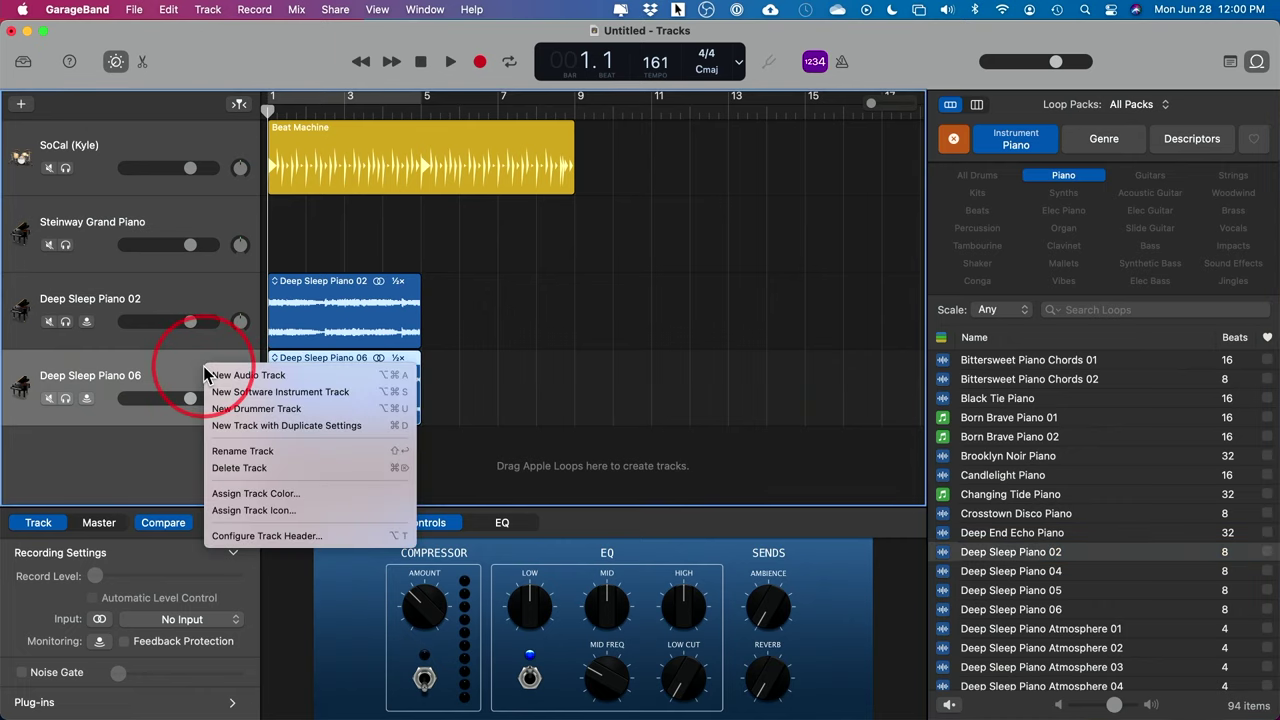
click(220, 466)
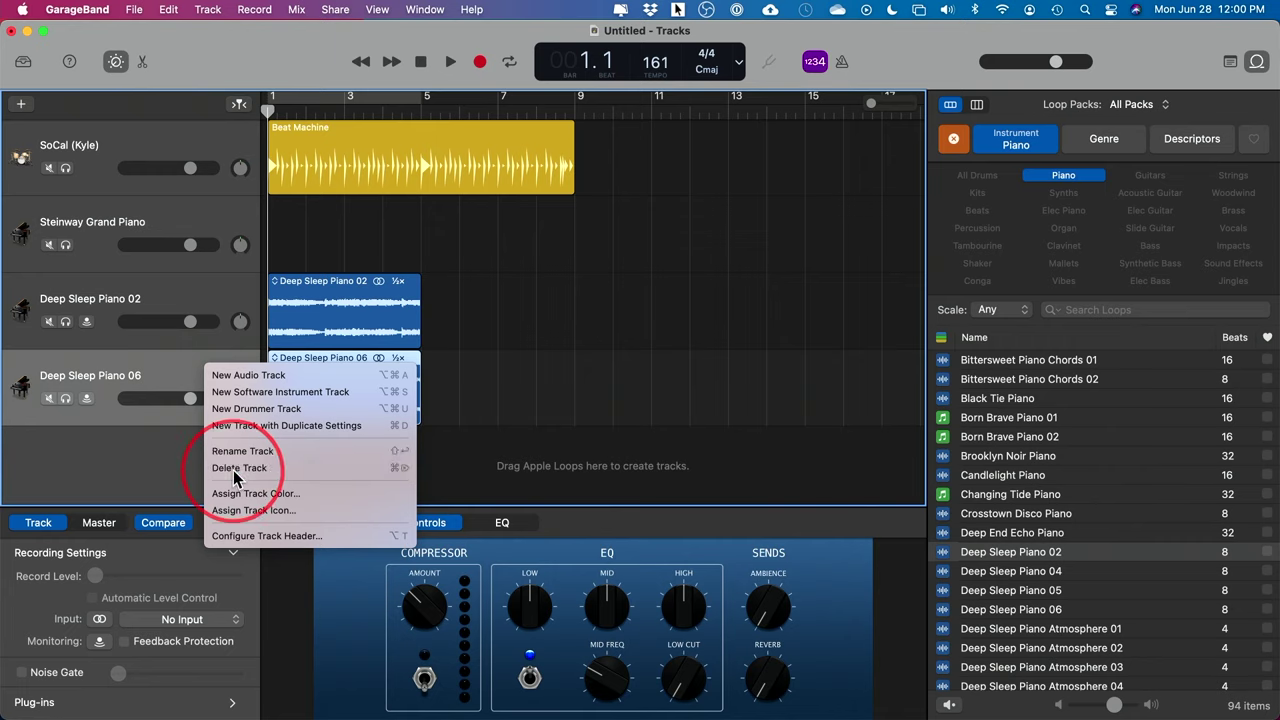
click(688, 293)
click(401, 399)
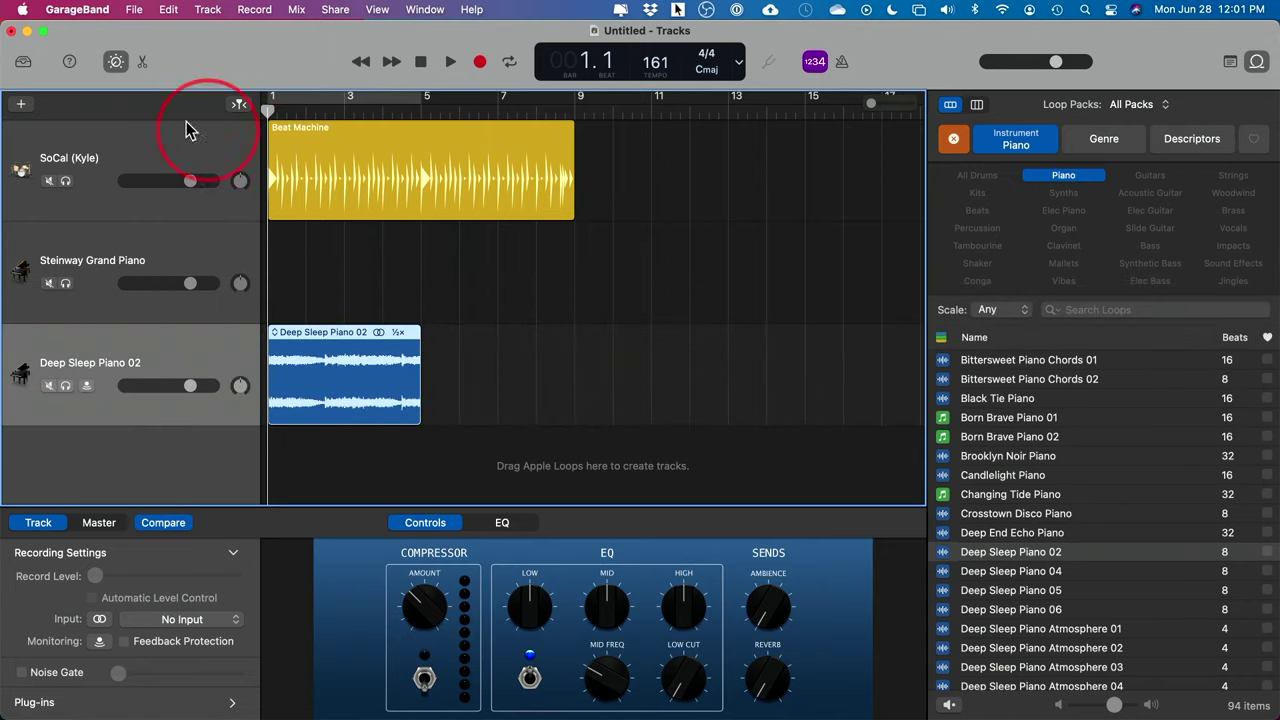
Start a new microphone audio track and choose Input 1 as its input.
click(21, 105)
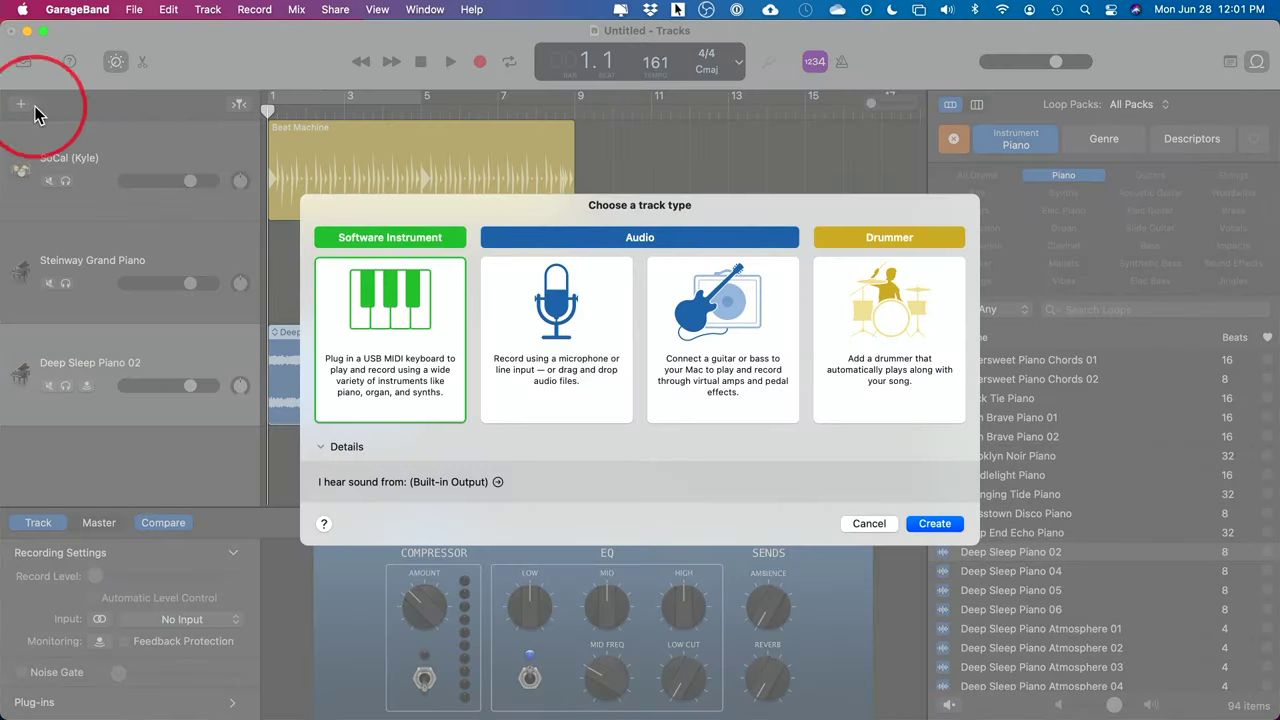
click(550, 320)
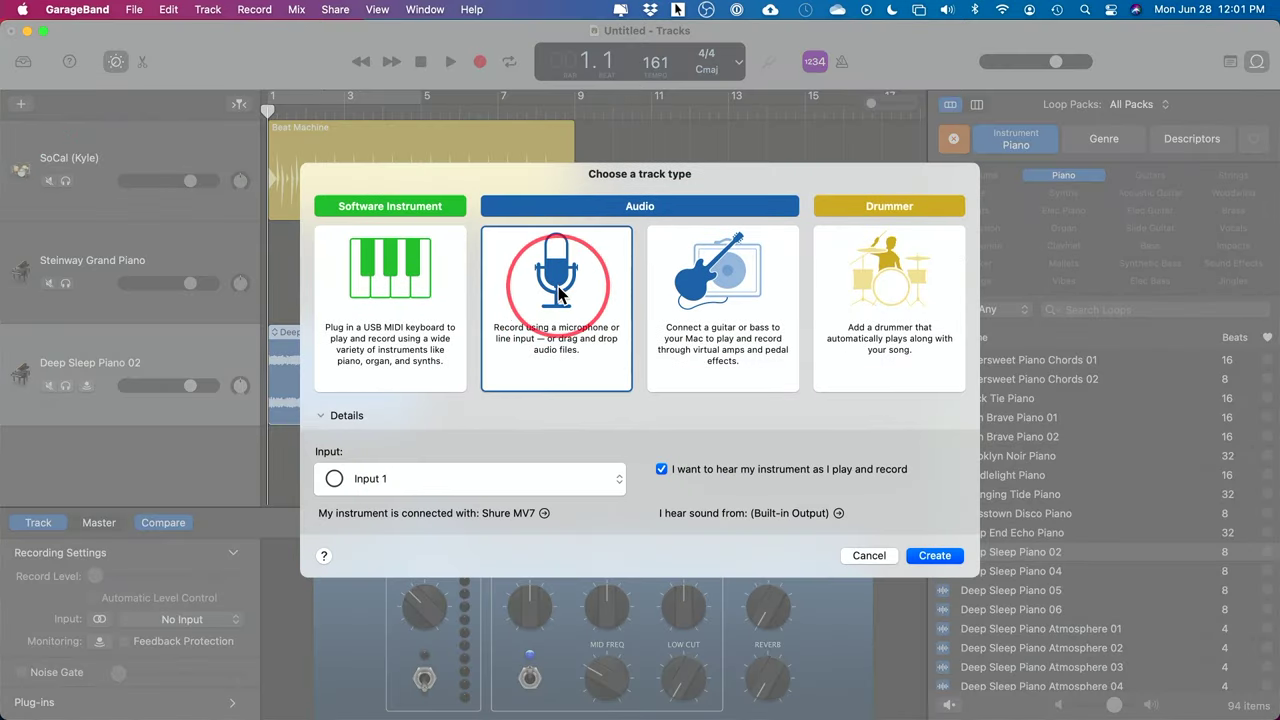
click(608, 482)
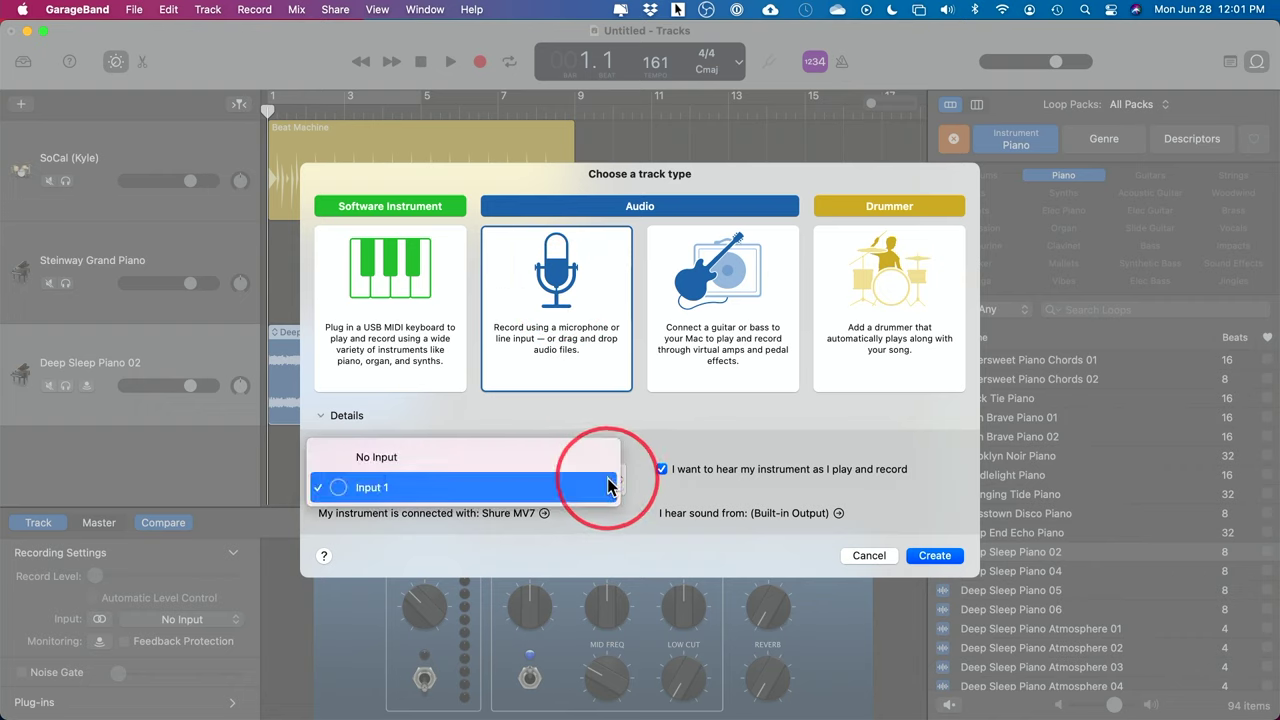
click(608, 487)
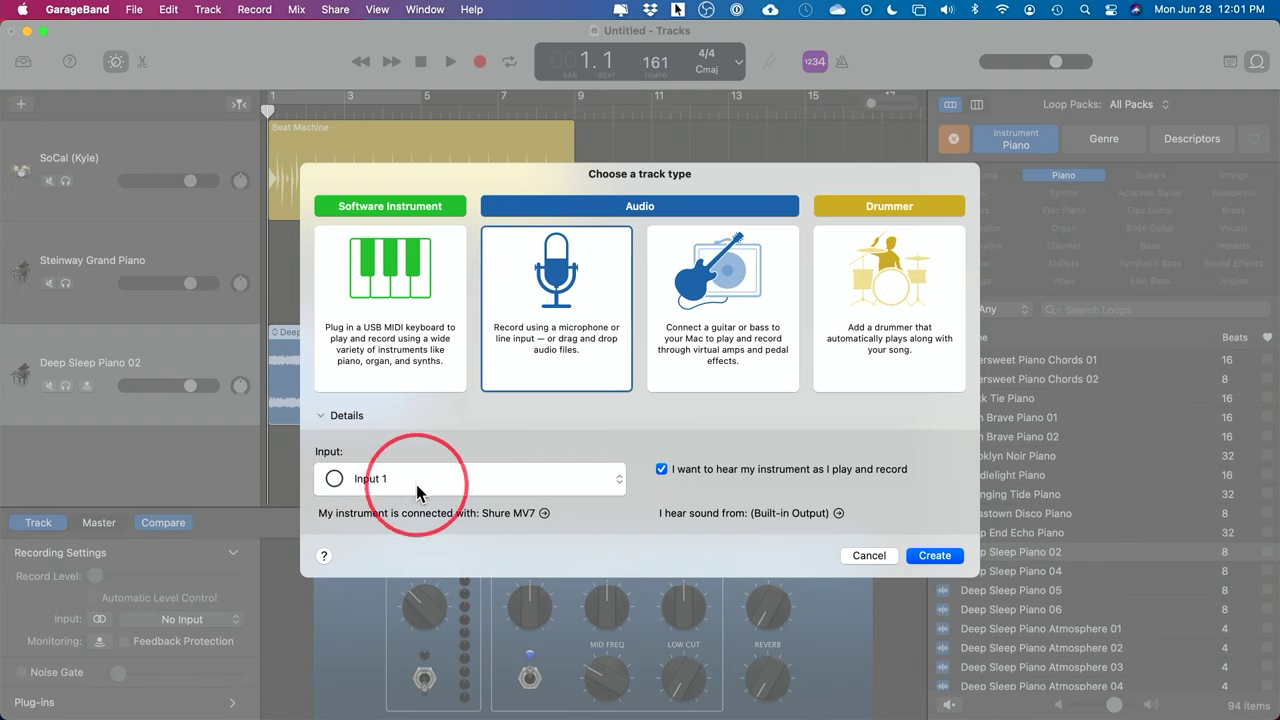
Choose Shure MV7 as the input device in the audio preferences and create the microphone track.
click(838, 513)
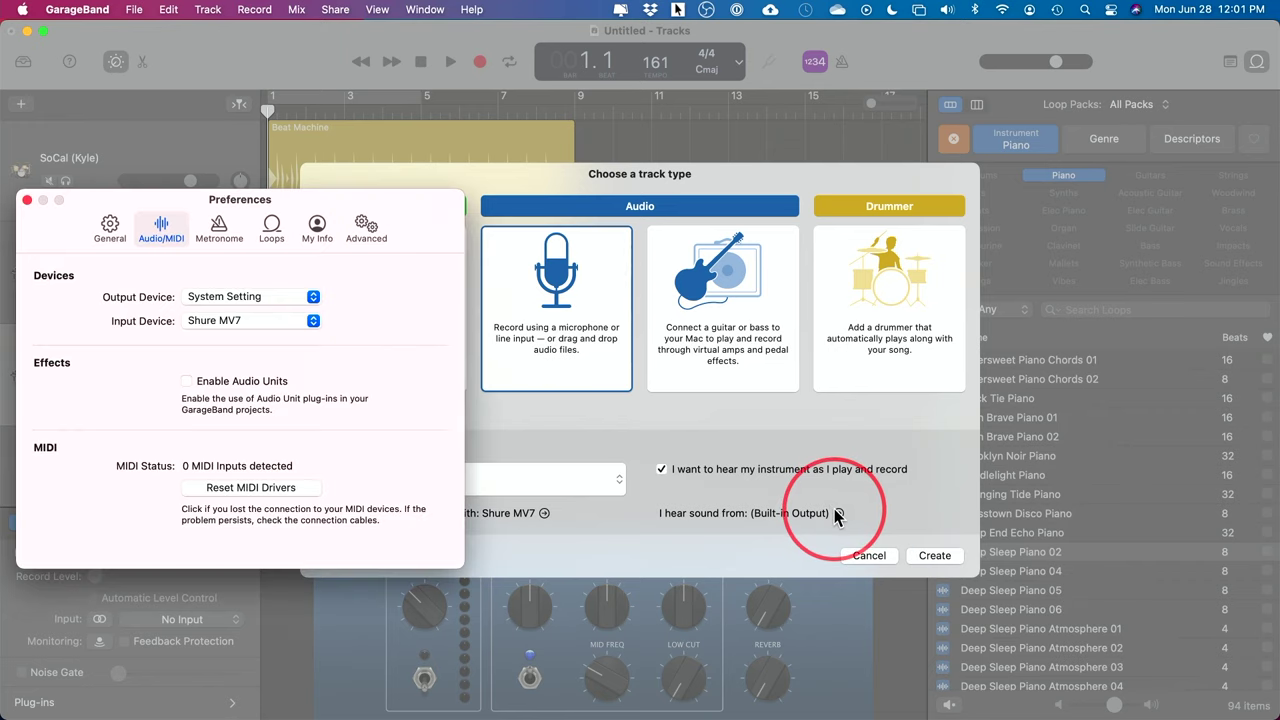
drag(376, 200, 772, 187)
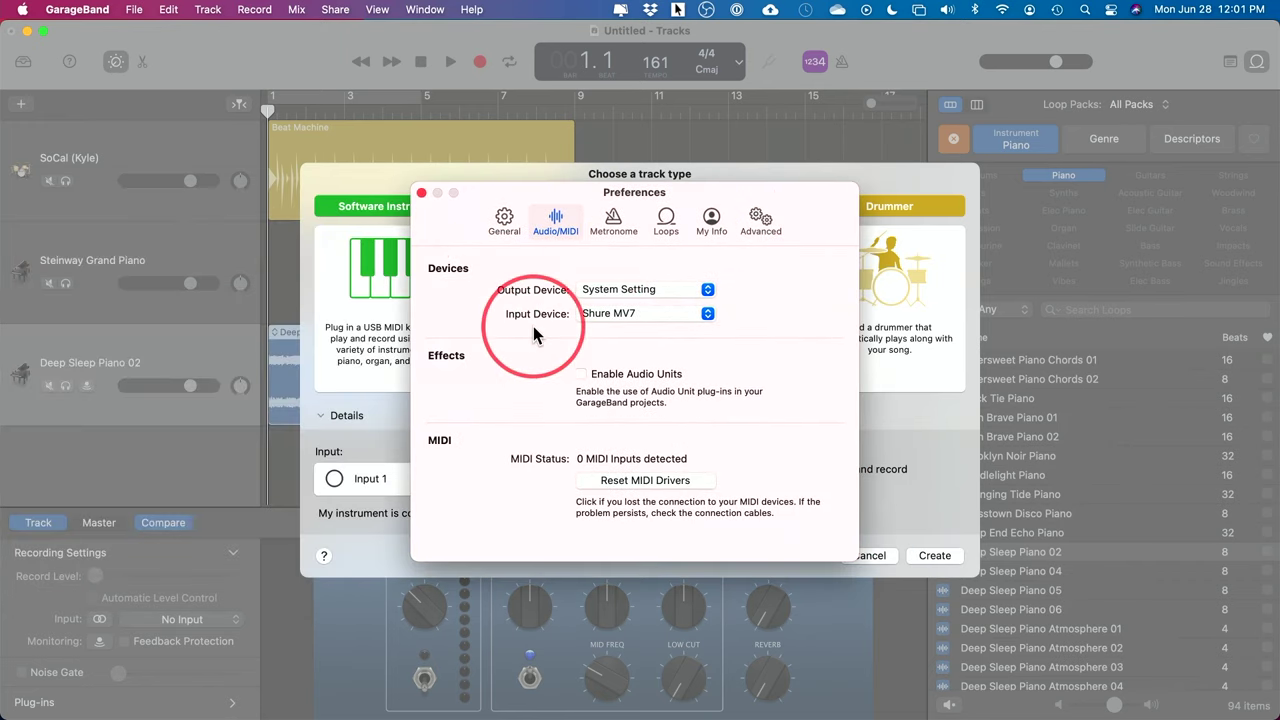
click(601, 323)
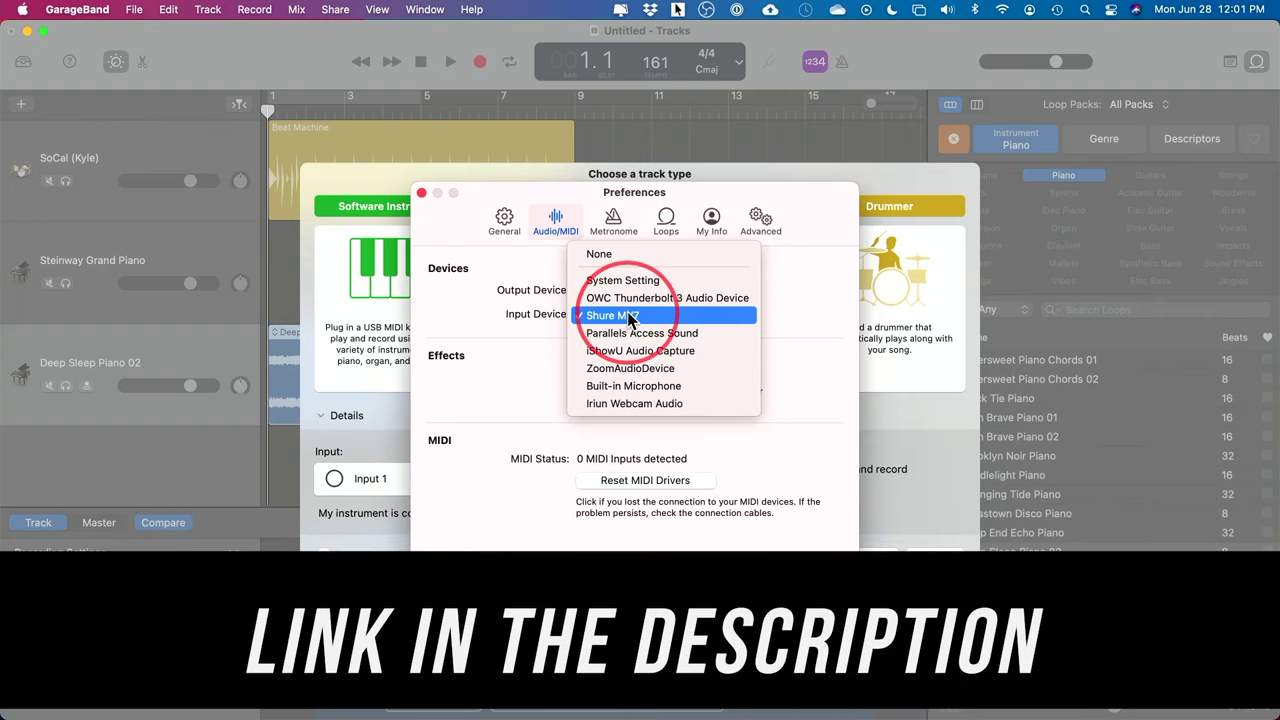
click(620, 317)
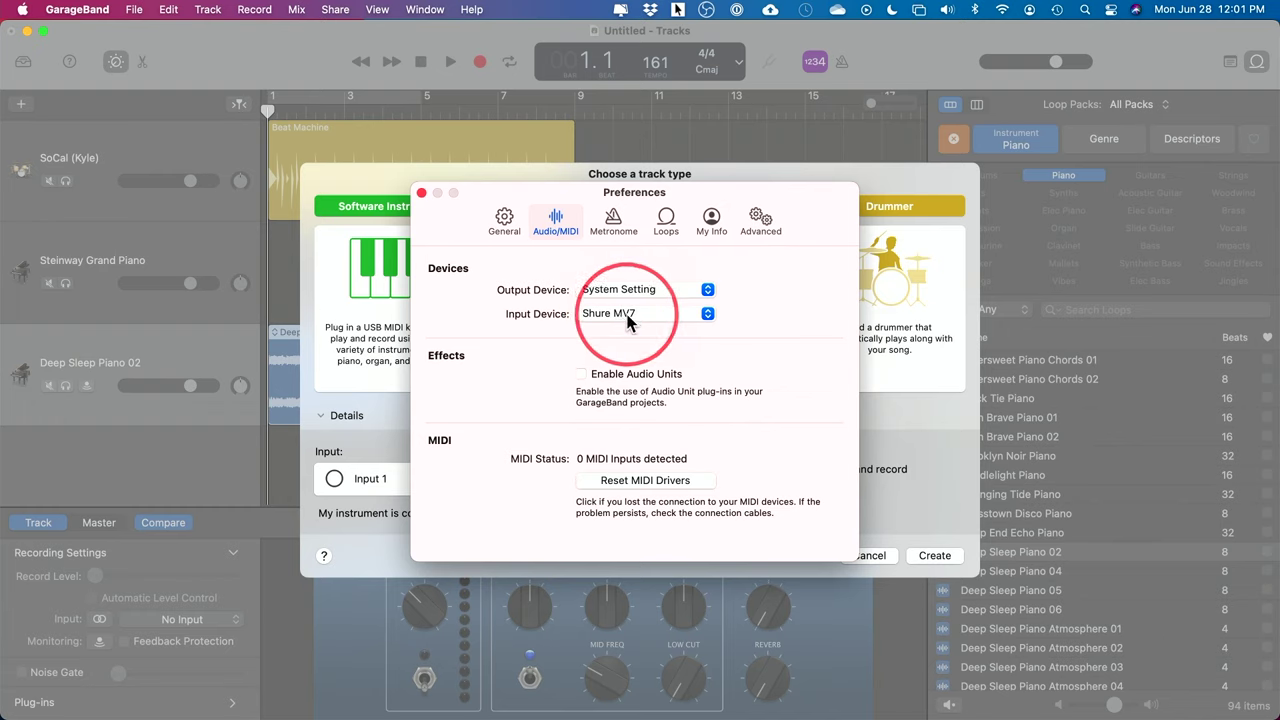
click(421, 192)
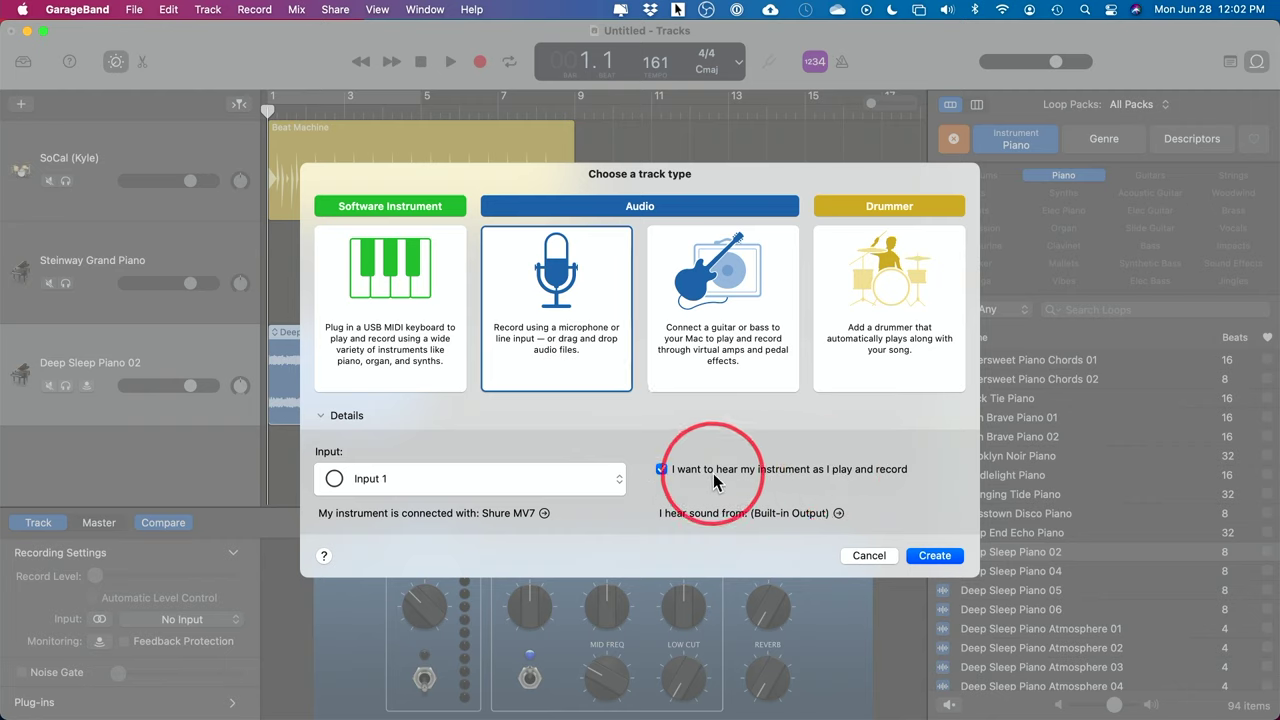
click(927, 558)
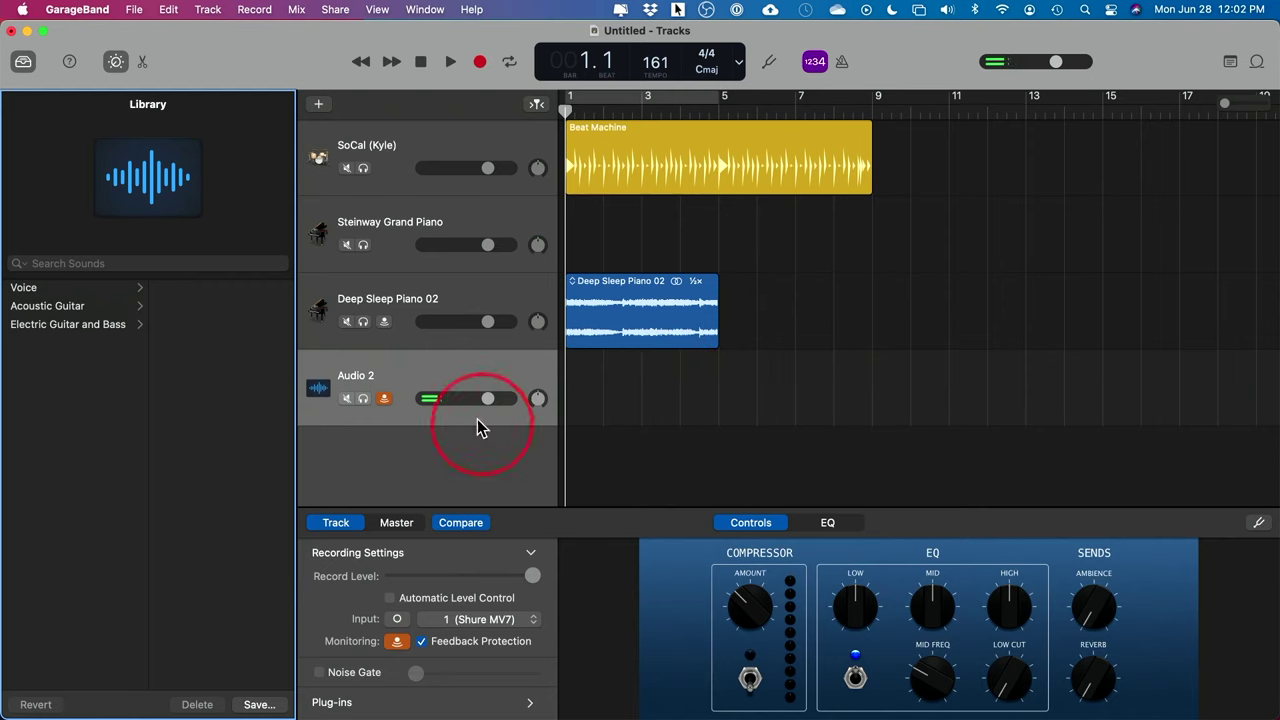
Show Quick Help, read its description of the Tuner in the control bar, and close it again.
click(69, 64)
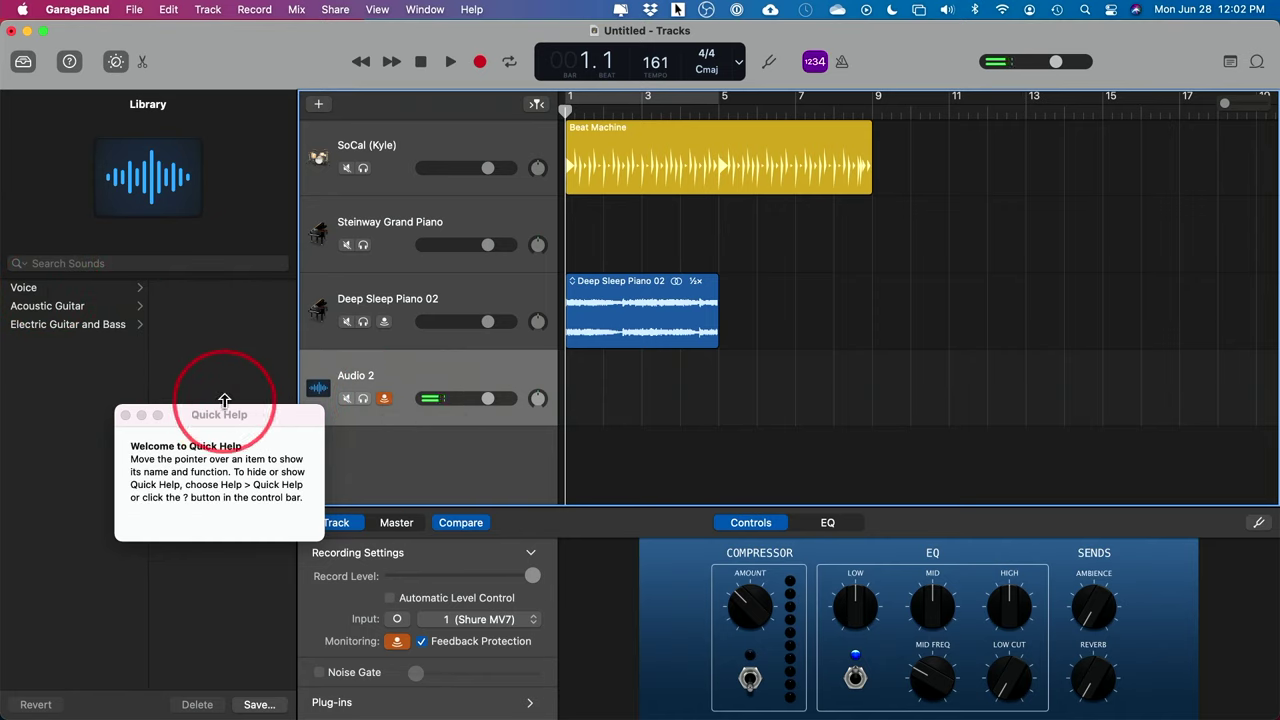
drag(227, 416, 1105, 178)
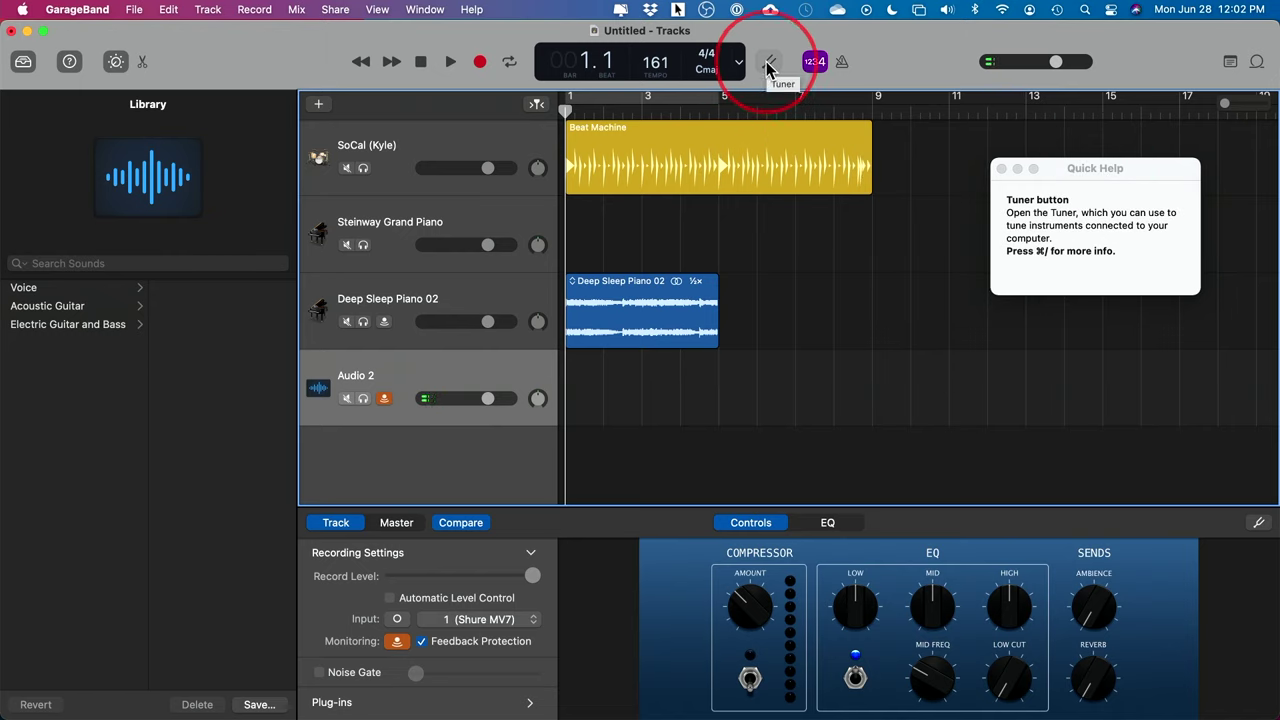
click(1001, 169)
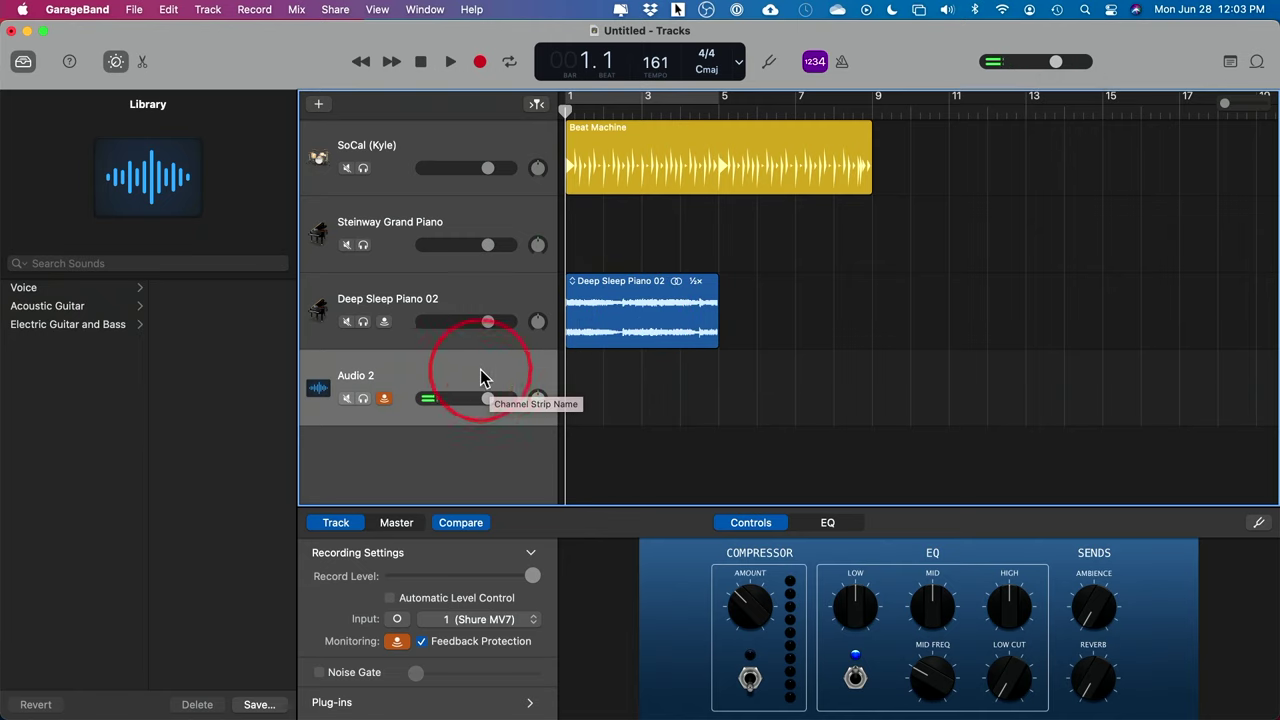
scroll(518, 142, right, 1)
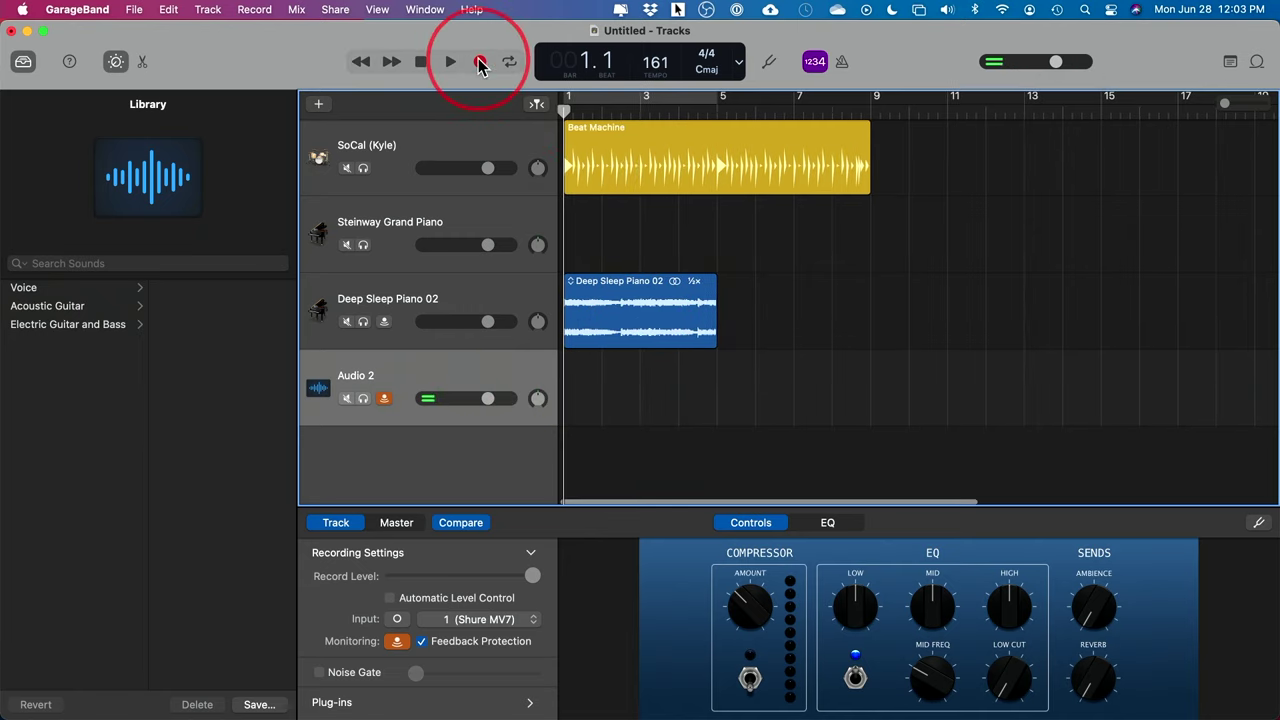
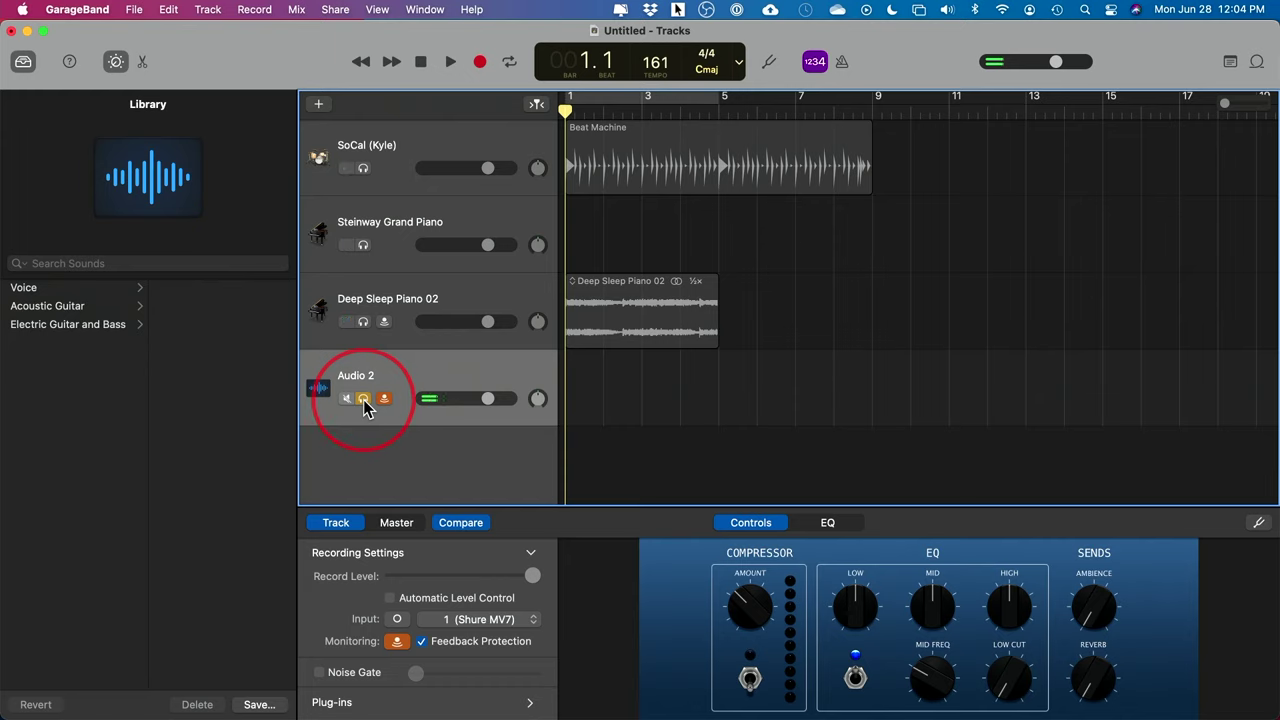
Record a region on the Audio 2 track from bar 1 to about bar 6, and a second one on to about bar 8.
click(480, 62)
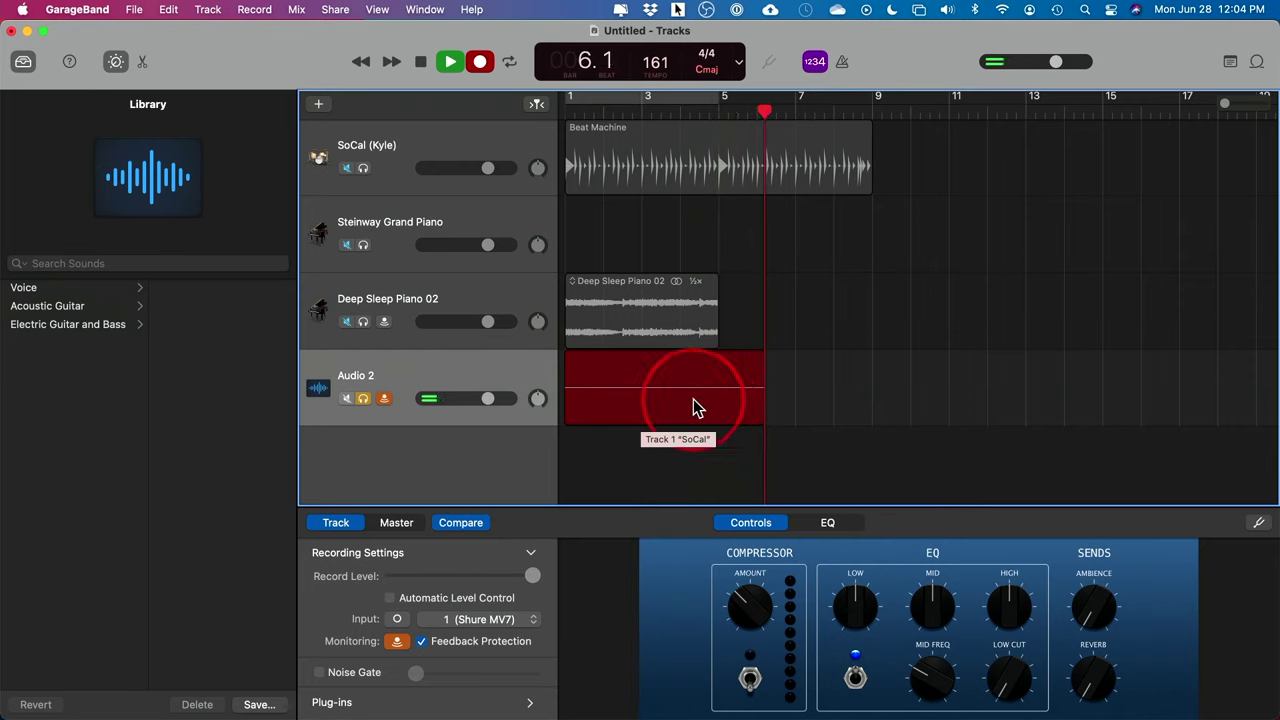
key(space)
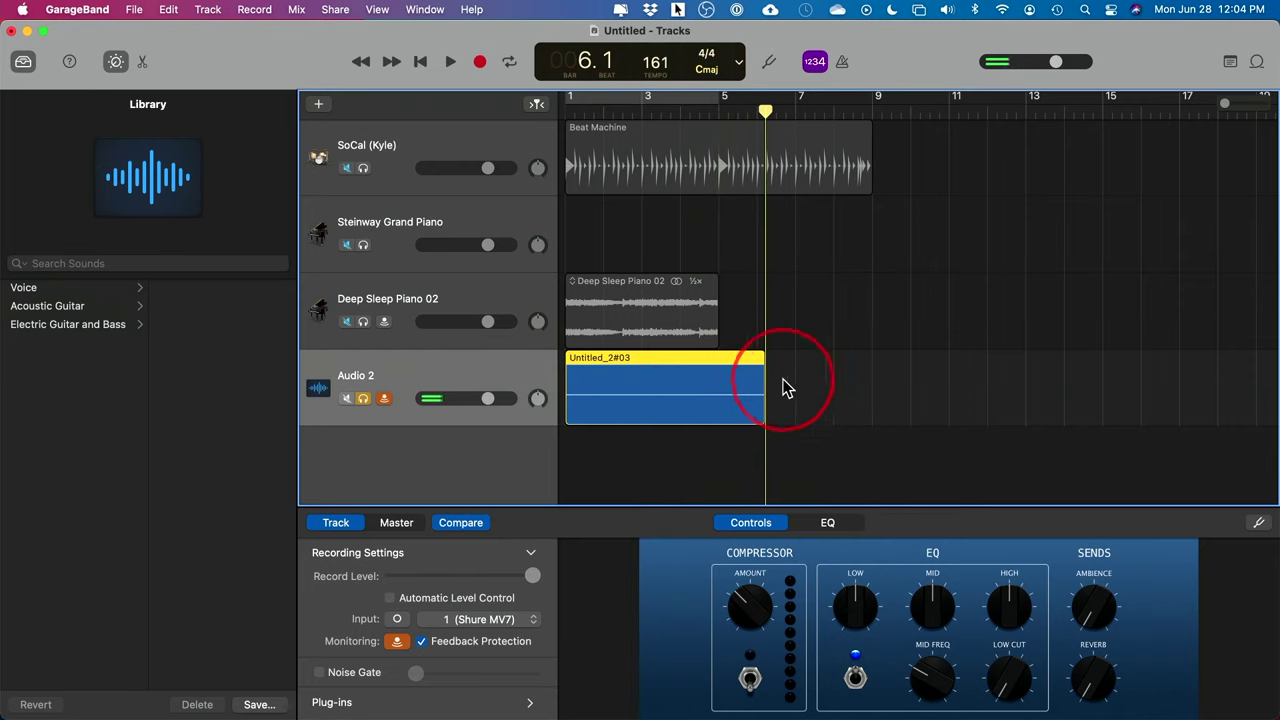
click(480, 61)
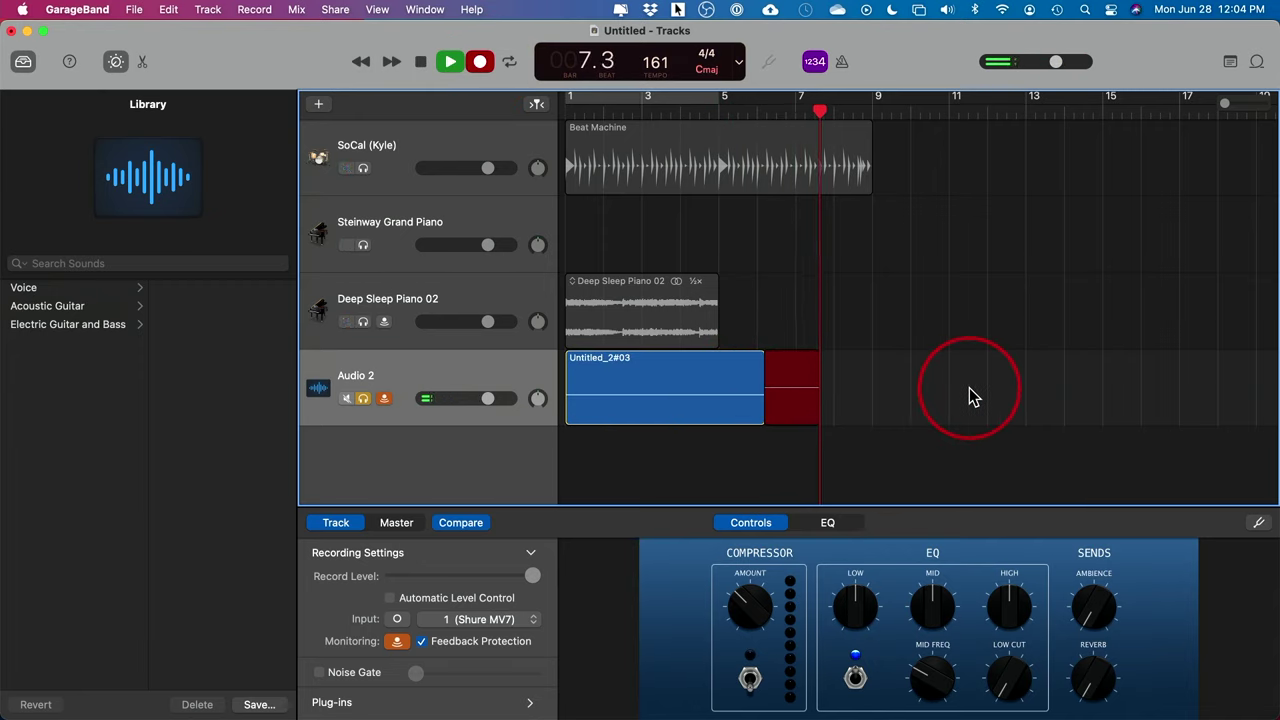
key(space)
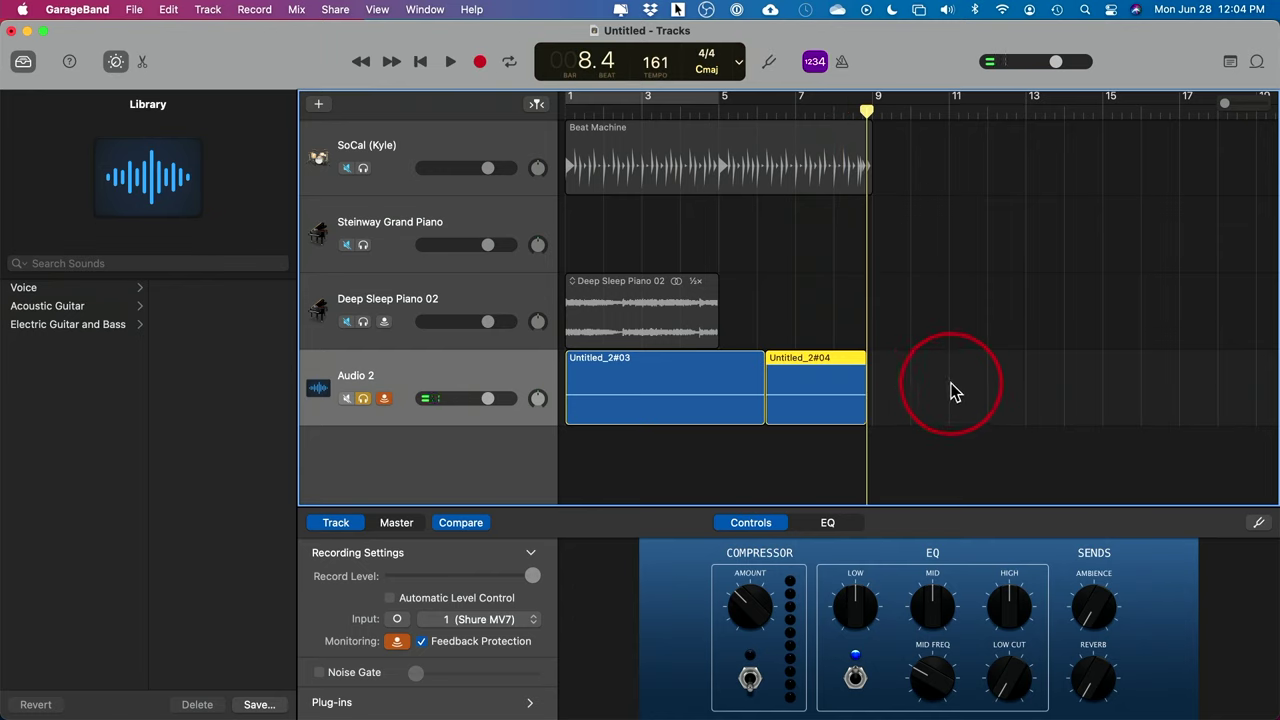
Record over the existing Audio 2 regions from about the middle of bar 4 to the end of bar 7.
drag(868, 112, 699, 118)
click(480, 62)
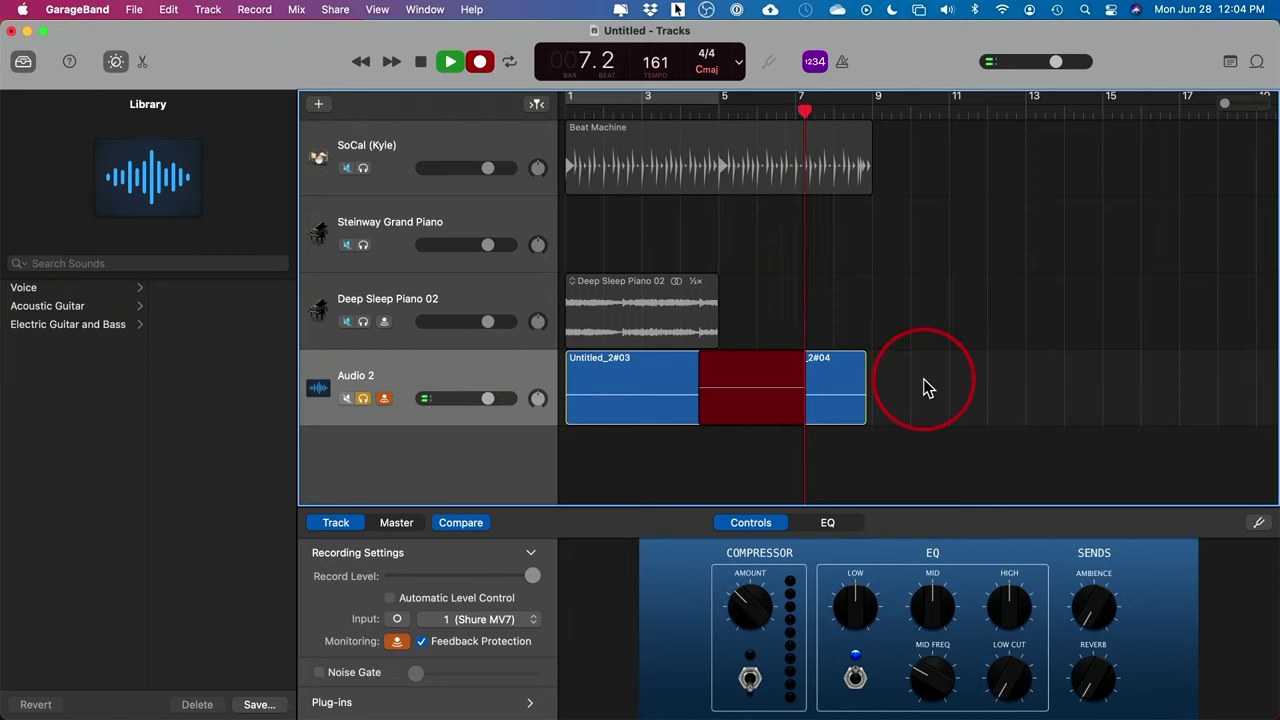
key(space)
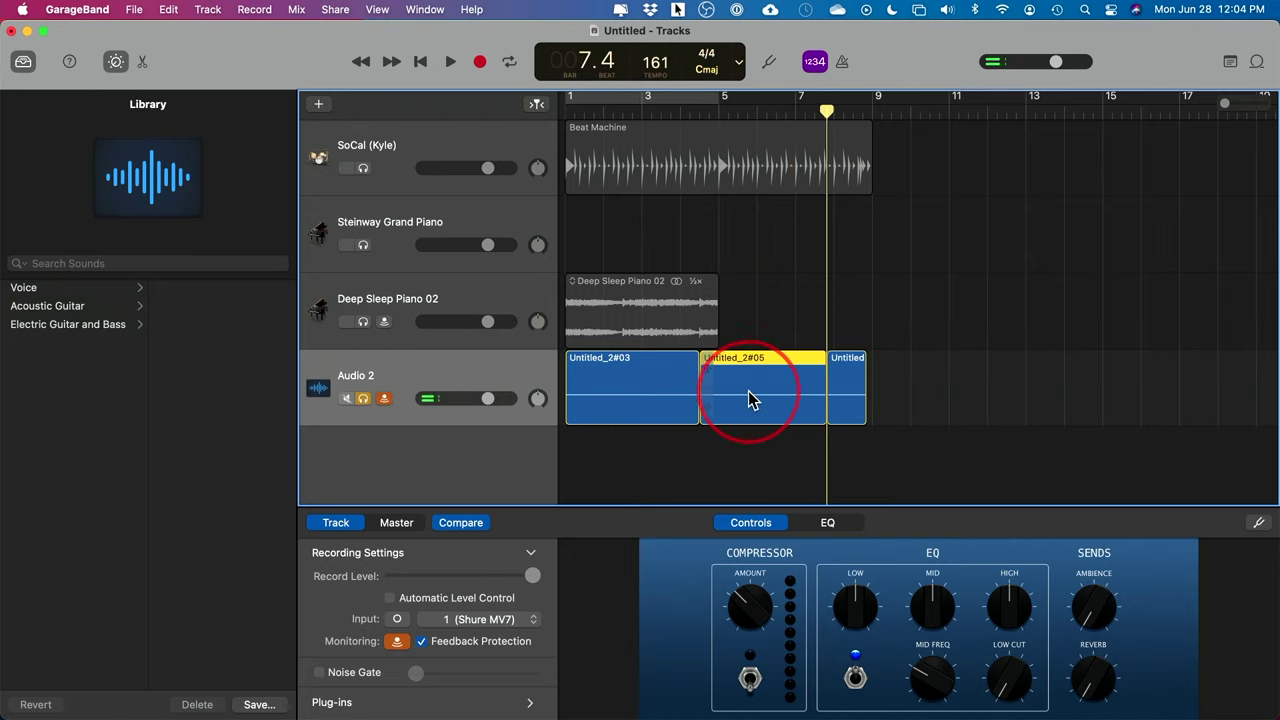
Turn on cycle mode and delete the short leftover region at the end of the Audio 2 track.
key(c)
click(848, 378)
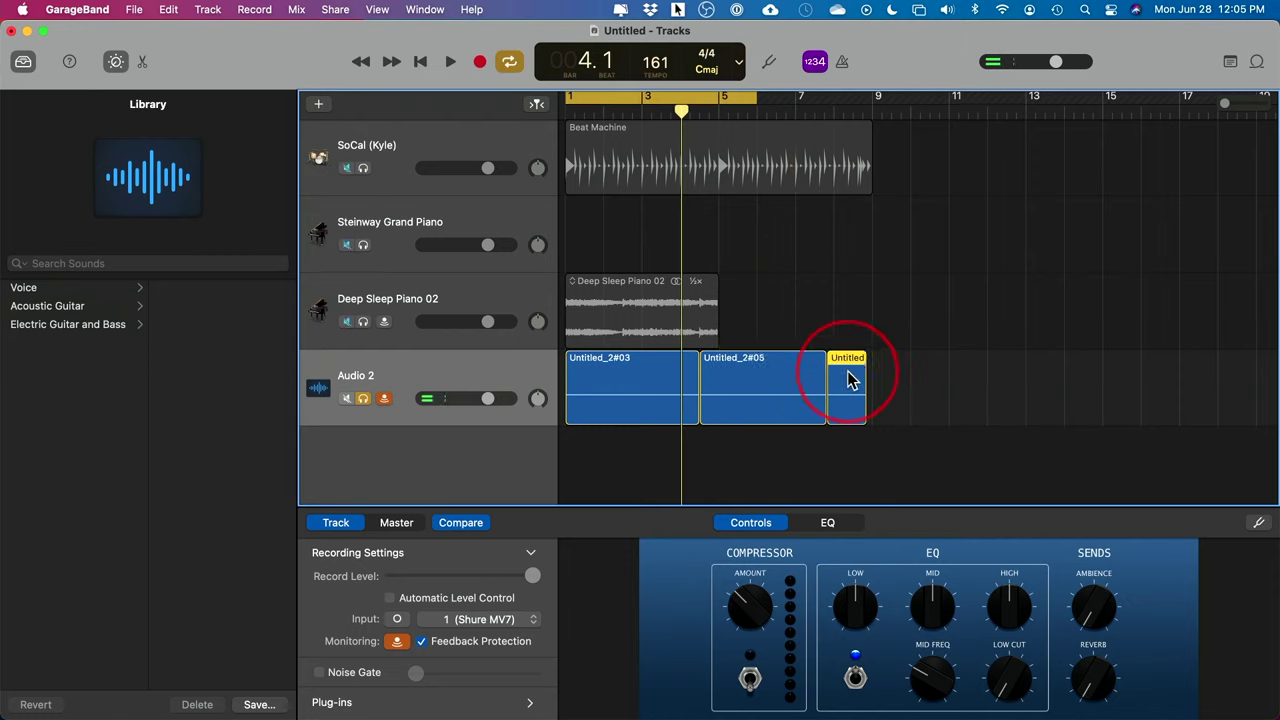
key(Delete)
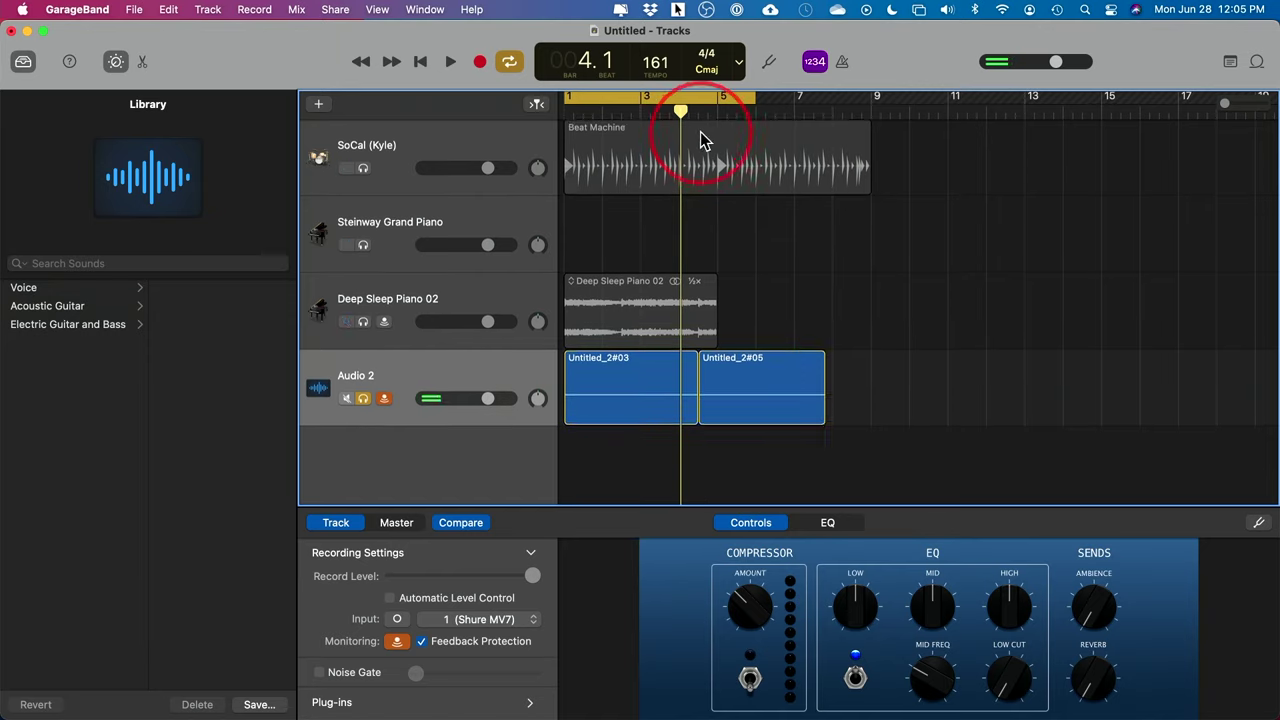
Shorten the cycle area so that it spans bar 1 to bar 3, and play it back.
mouse_move(679, 110)
mouse_down()
mouse_move(580, 114)
mouse_move(669, 114)
mouse_up()
drag(757, 100, 642, 113)
click(684, 104)
key(space)
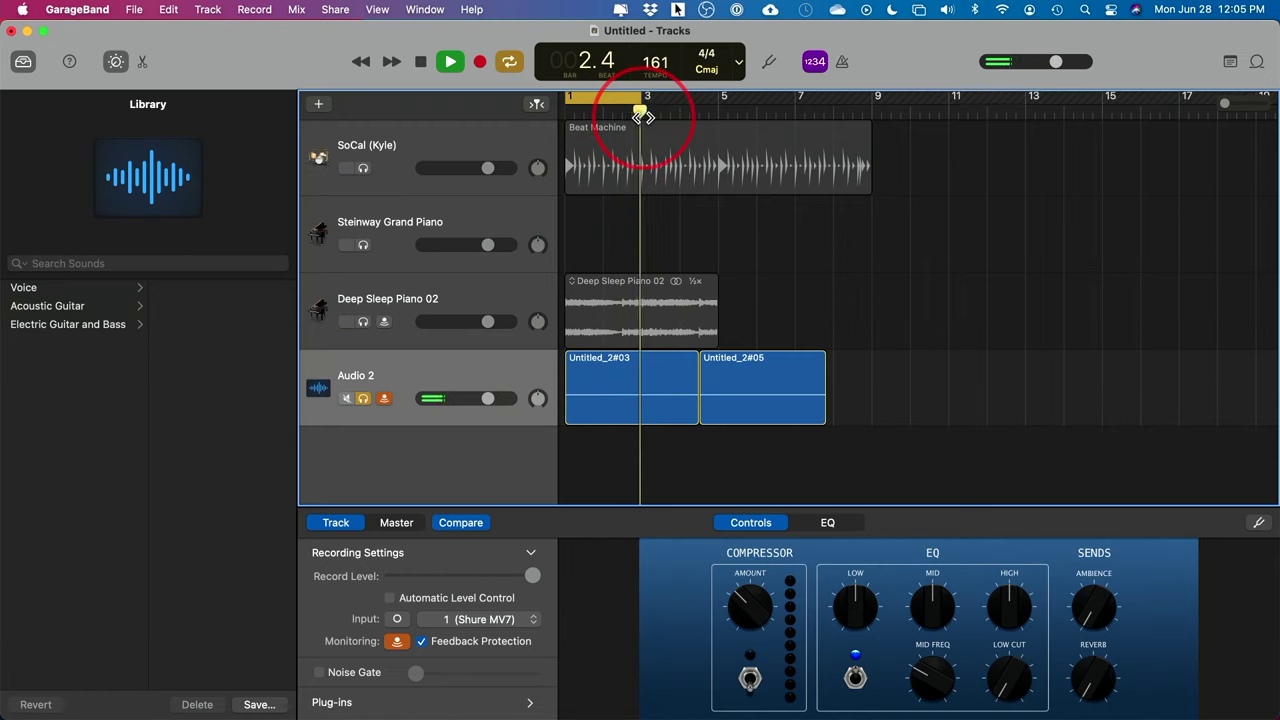
key(space)
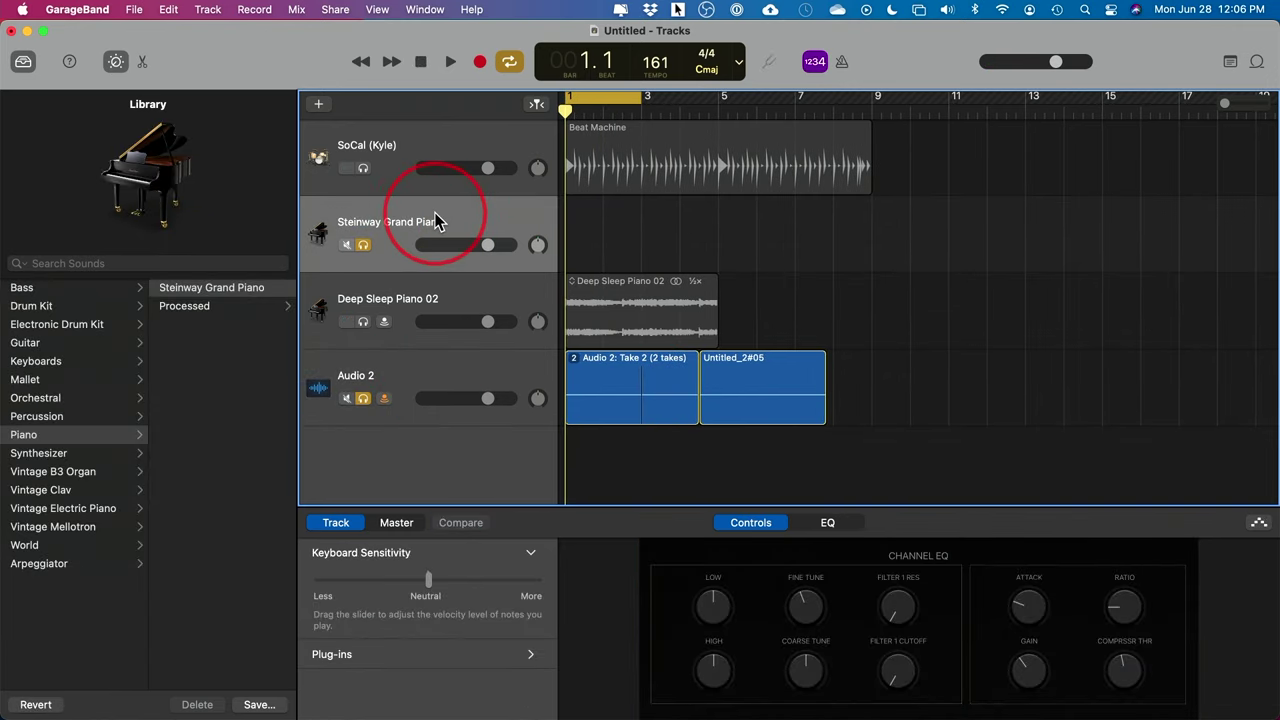
Show Musical Typing for the Steinway Grand Piano track and move it clear of that track.
click(424, 9)
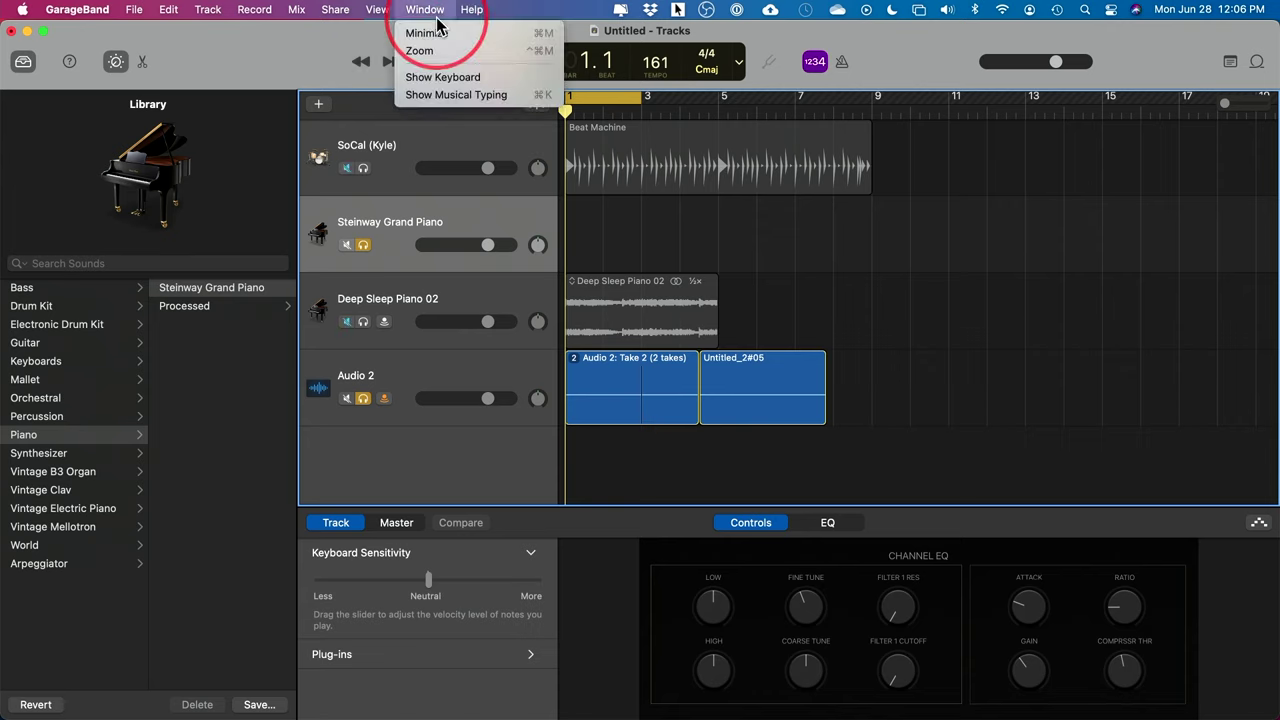
click(435, 95)
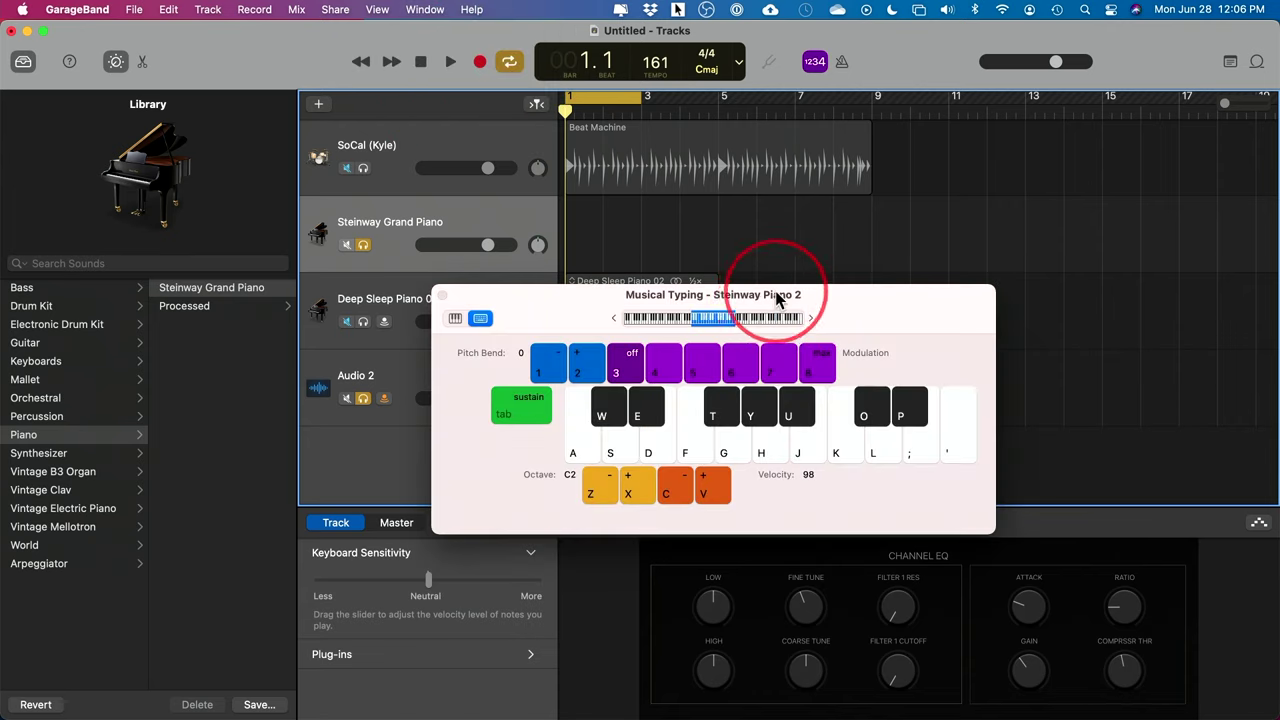
drag(851, 294, 922, 330)
Record a short phrase of notes at bar 1 on the Steinway Grand Piano track with Musical Typing.
click(479, 62)
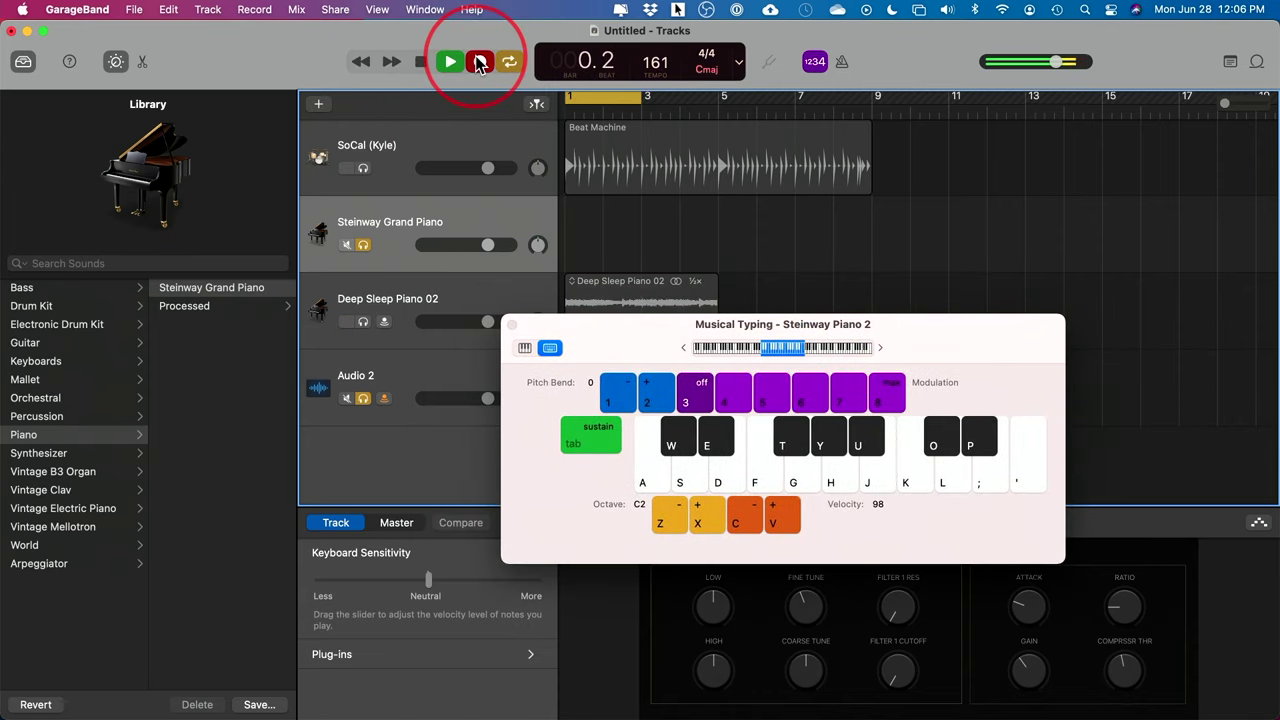
click(703, 449)
click(790, 468)
click(940, 470)
key(space)
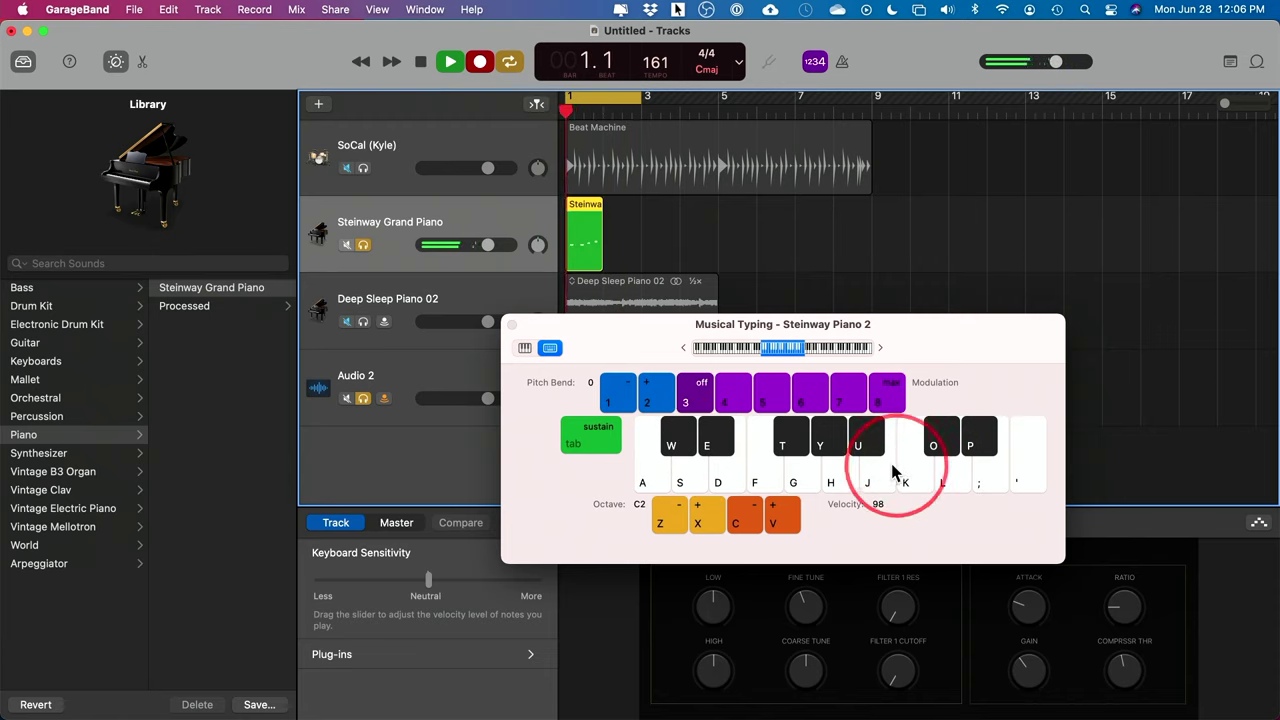
key(space)
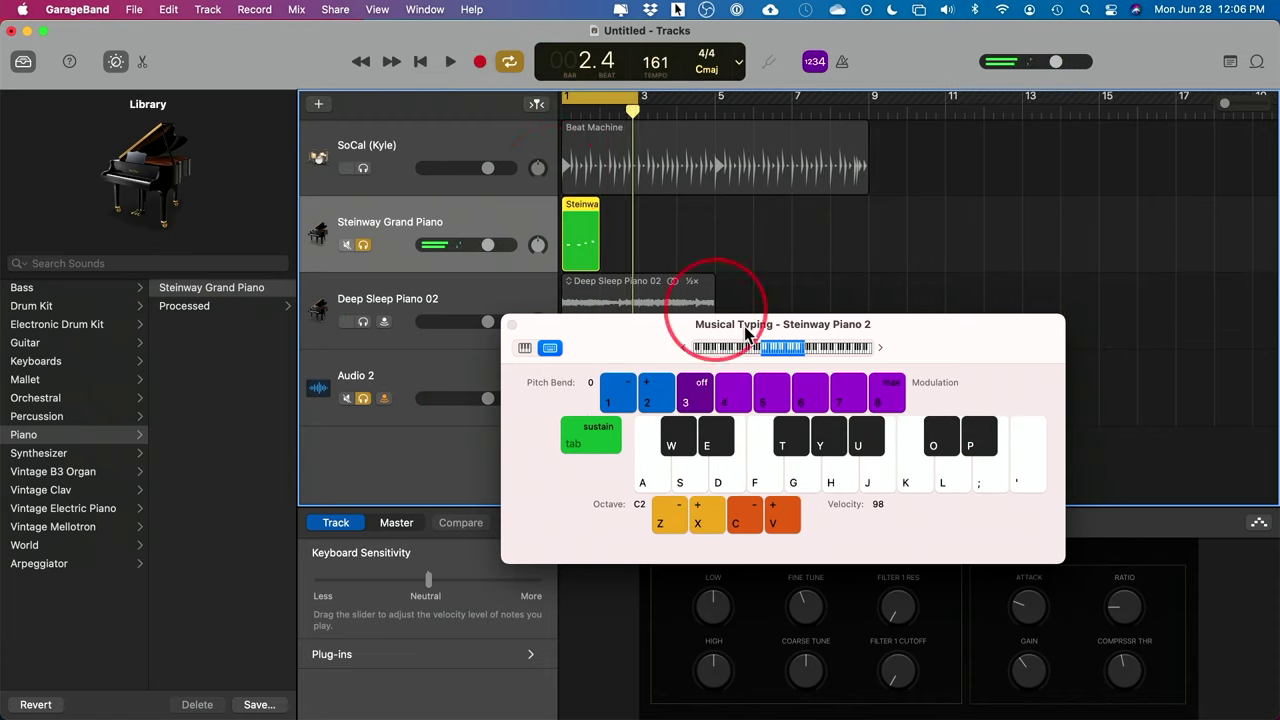
Hide Musical Typing, and extend the cycle area to just before bar 5 with cycle mode turned off.
drag(633, 98, 712, 97)
key(cmd+k)
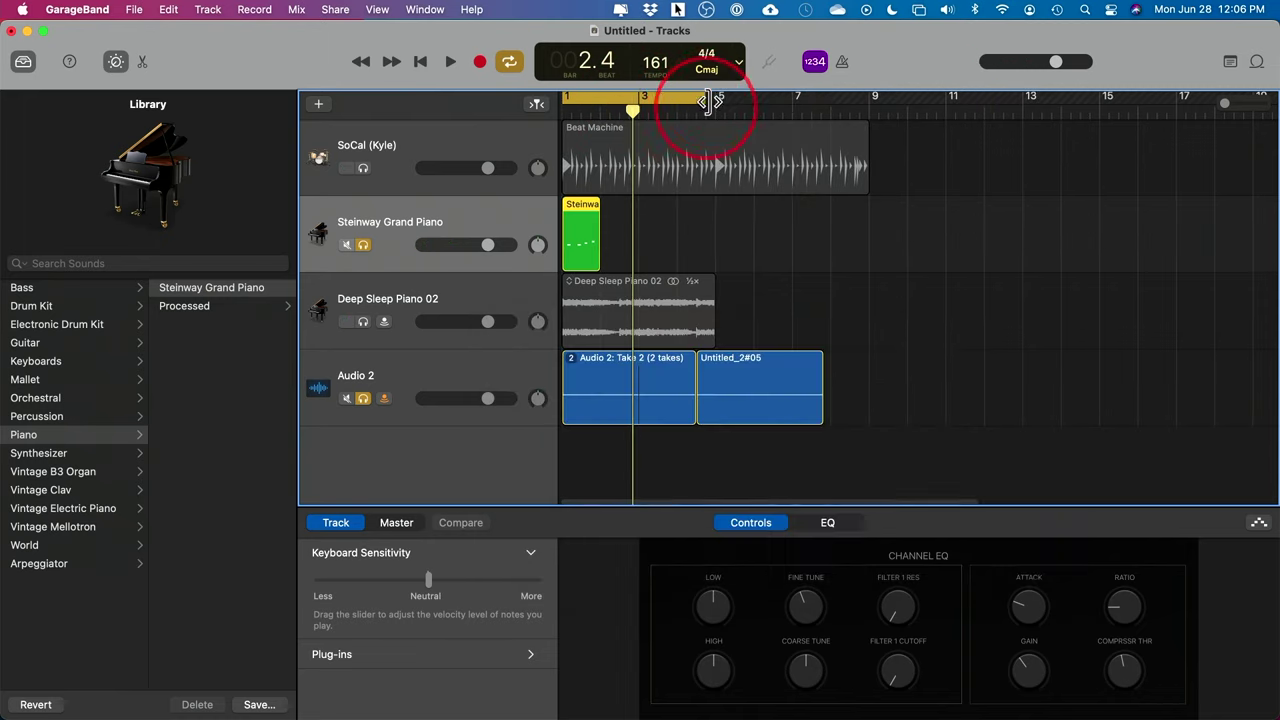
click(705, 104)
key(c)
key(c)
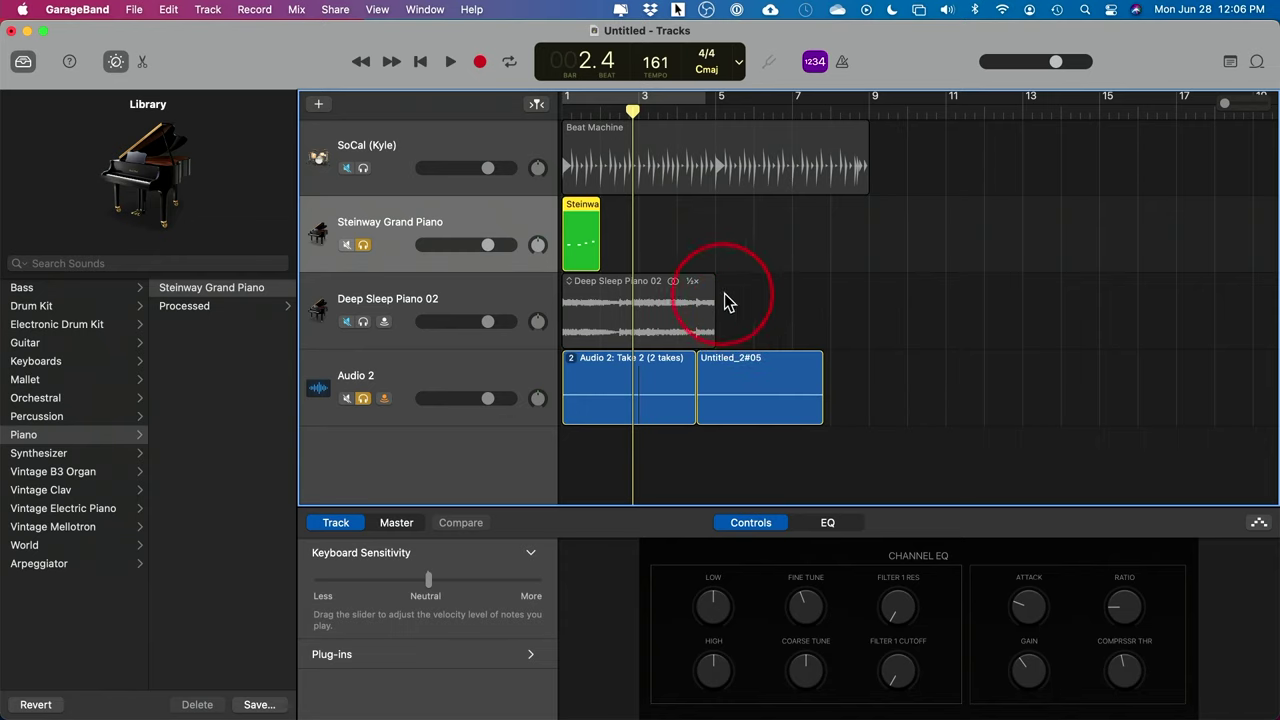
Loop the Deep Sleep Piano 02 and Beat Machine regions out to just past bar 15.
drag(720, 281, 1108, 285)
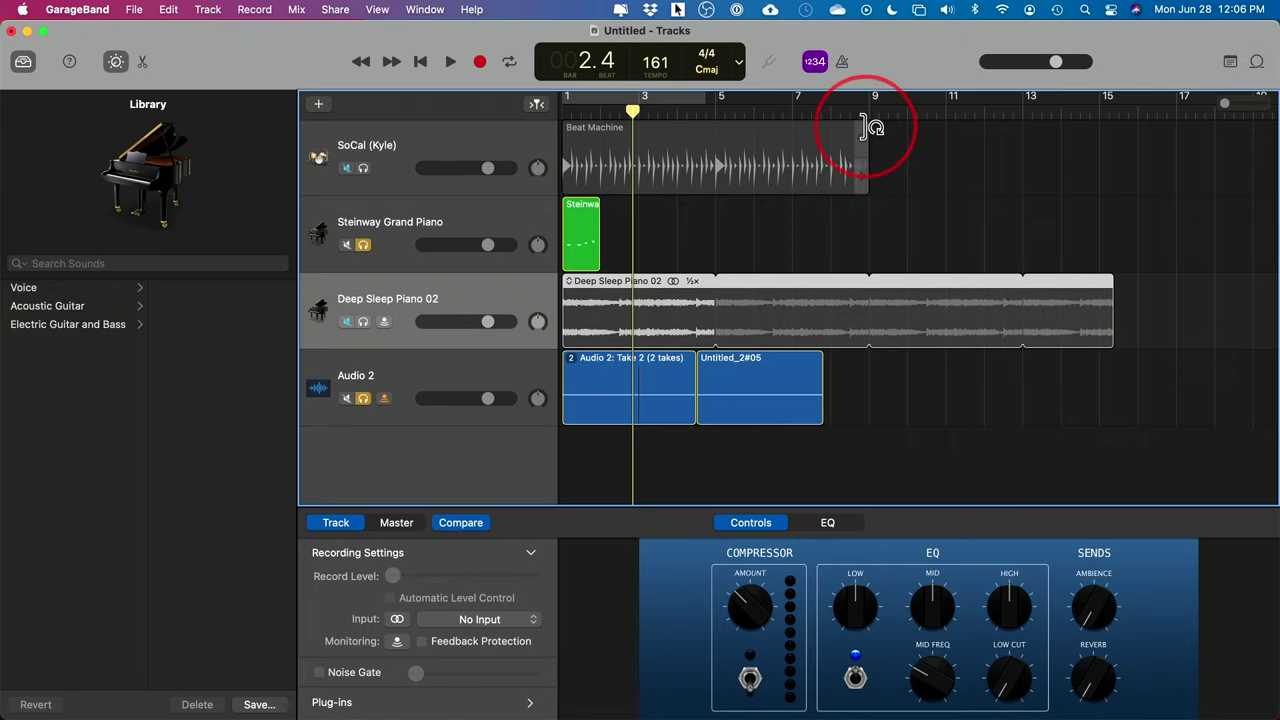
drag(866, 127, 1128, 138)
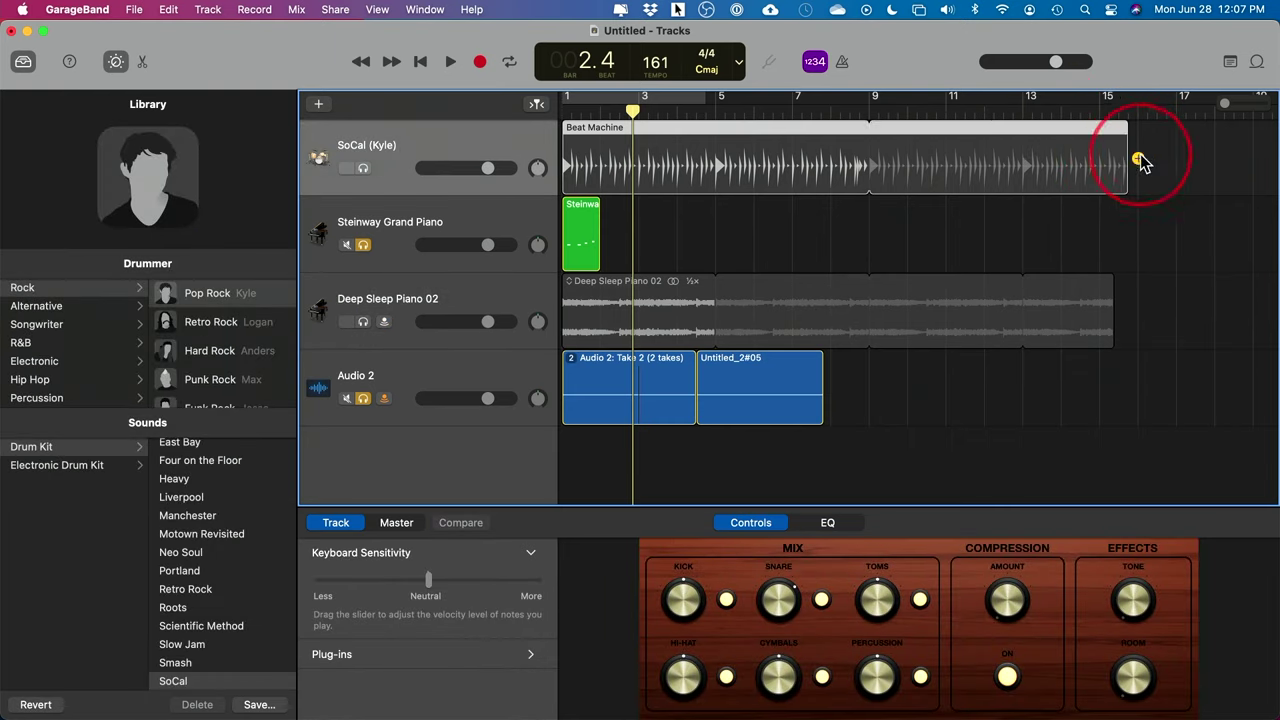
Pull the loops back so that Beat Machine ends at bar 9 and Deep Sleep Piano 02 at bar 5.
drag(1137, 137, 914, 177)
drag(1112, 281, 572, 299)
click(1070, 212)
click(676, 335)
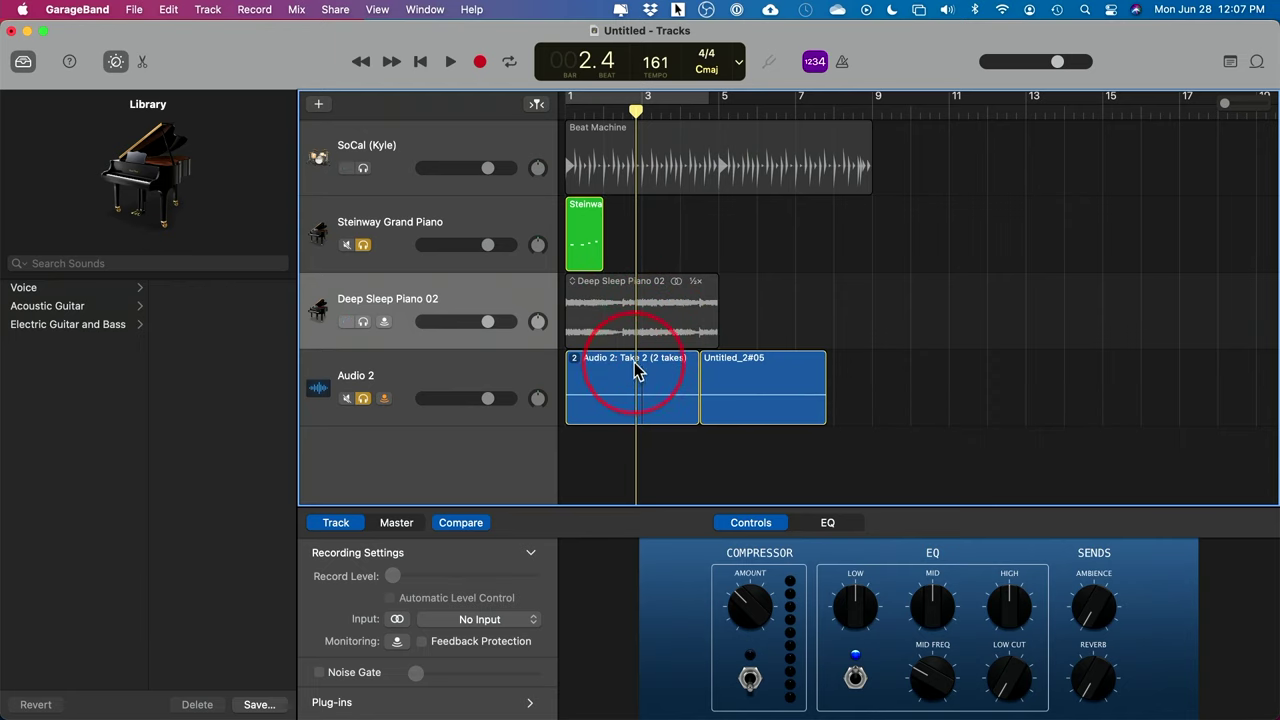
Split the first Audio 2 take region at the playhead at bar 2 beat 4.
drag(640, 410, 662, 405)
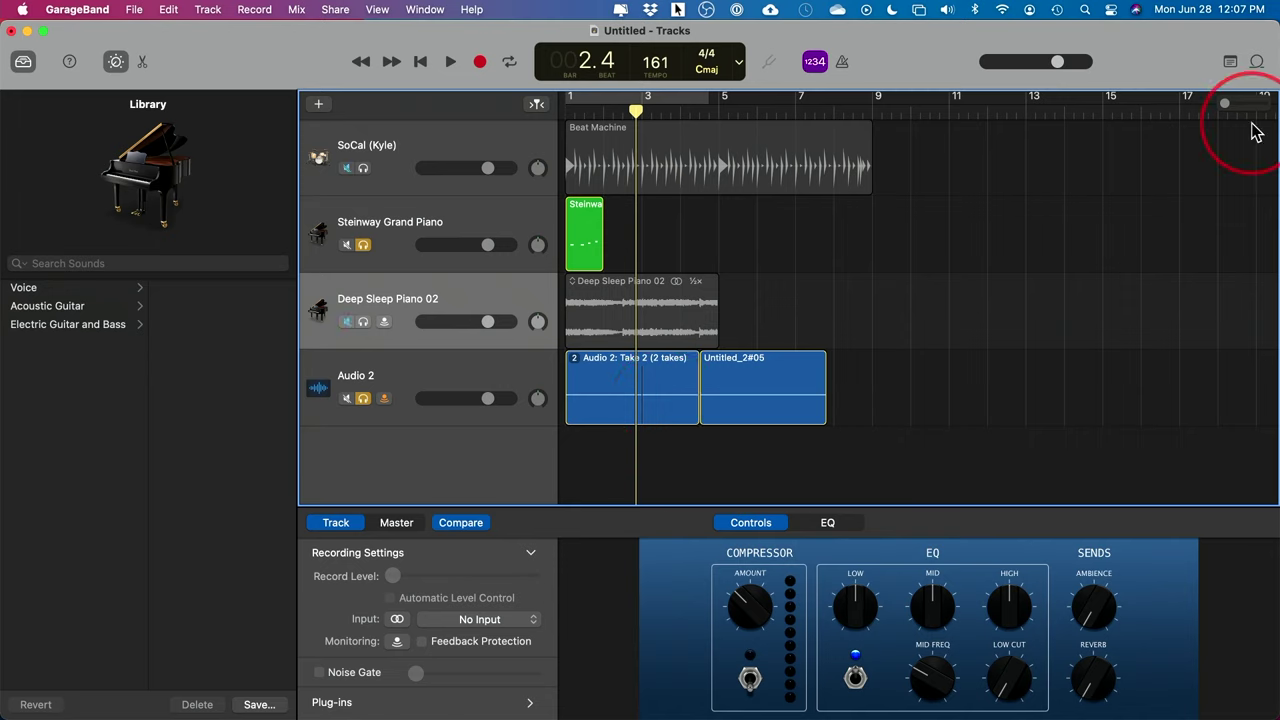
drag(1229, 103, 1248, 102)
scroll(790, 310, left, 1)
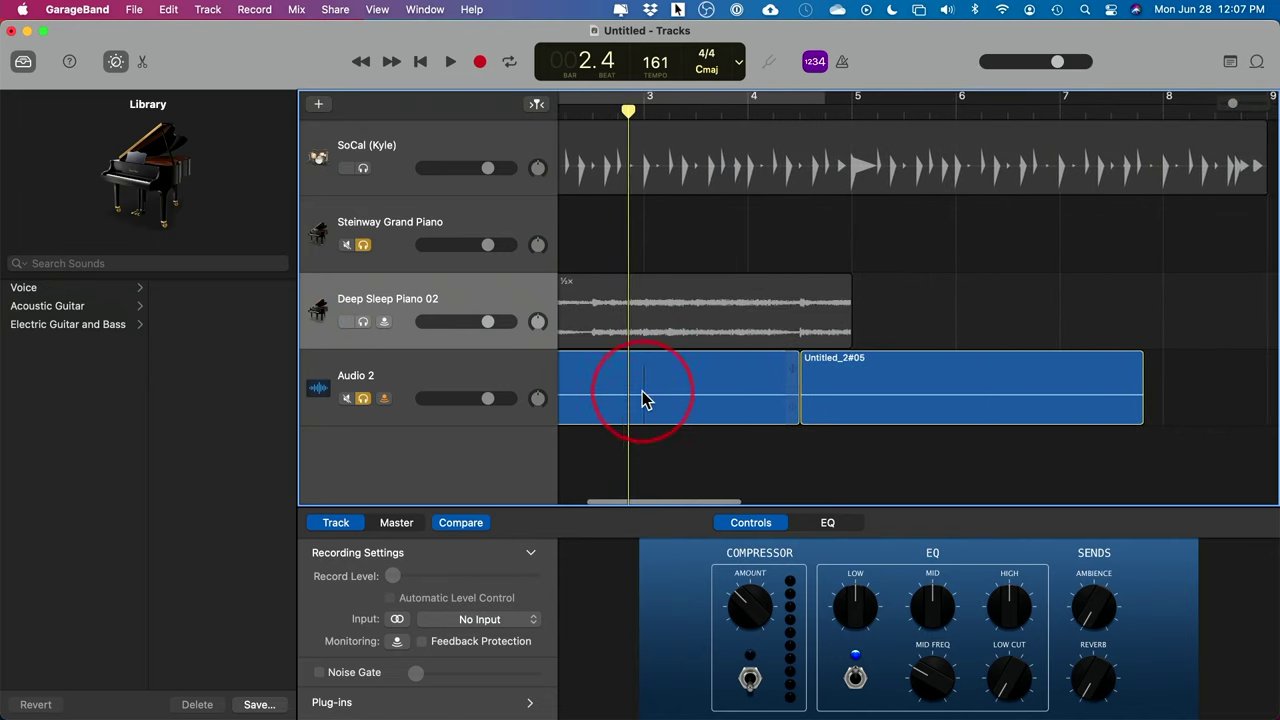
scroll(660, 395, left, 1)
drag(647, 375, 717, 368)
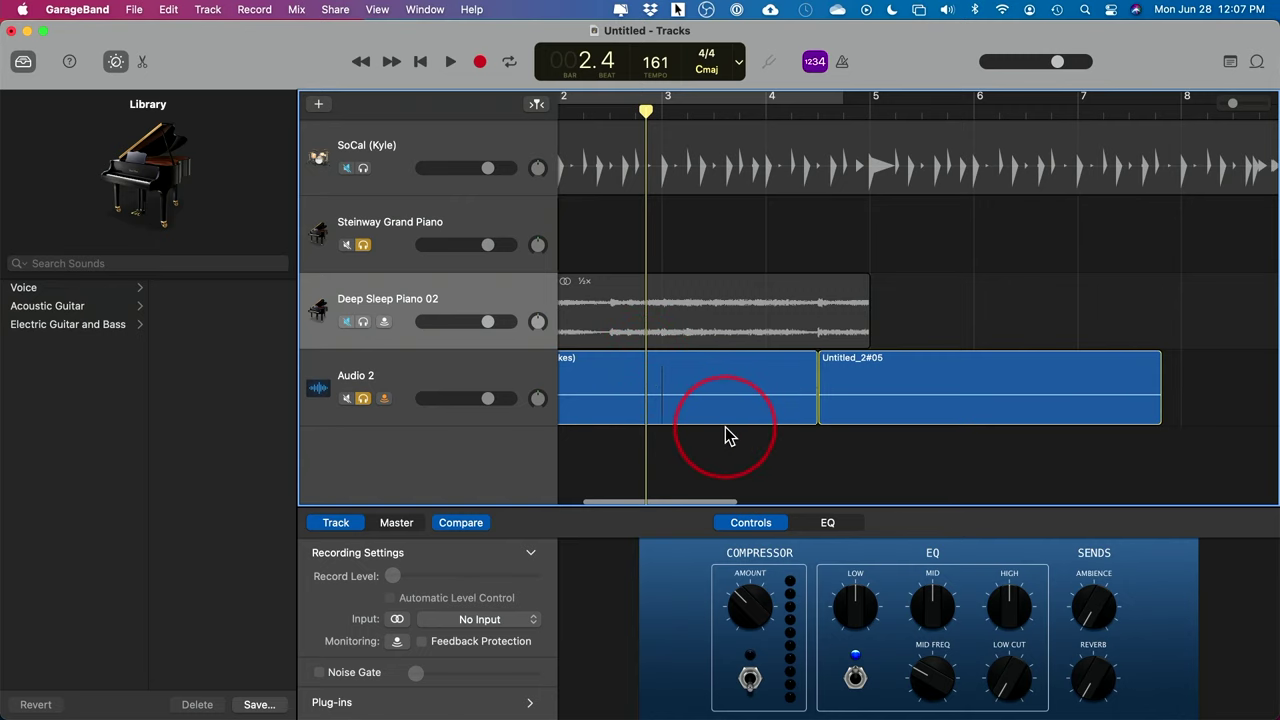
scroll(728, 432, left, 2)
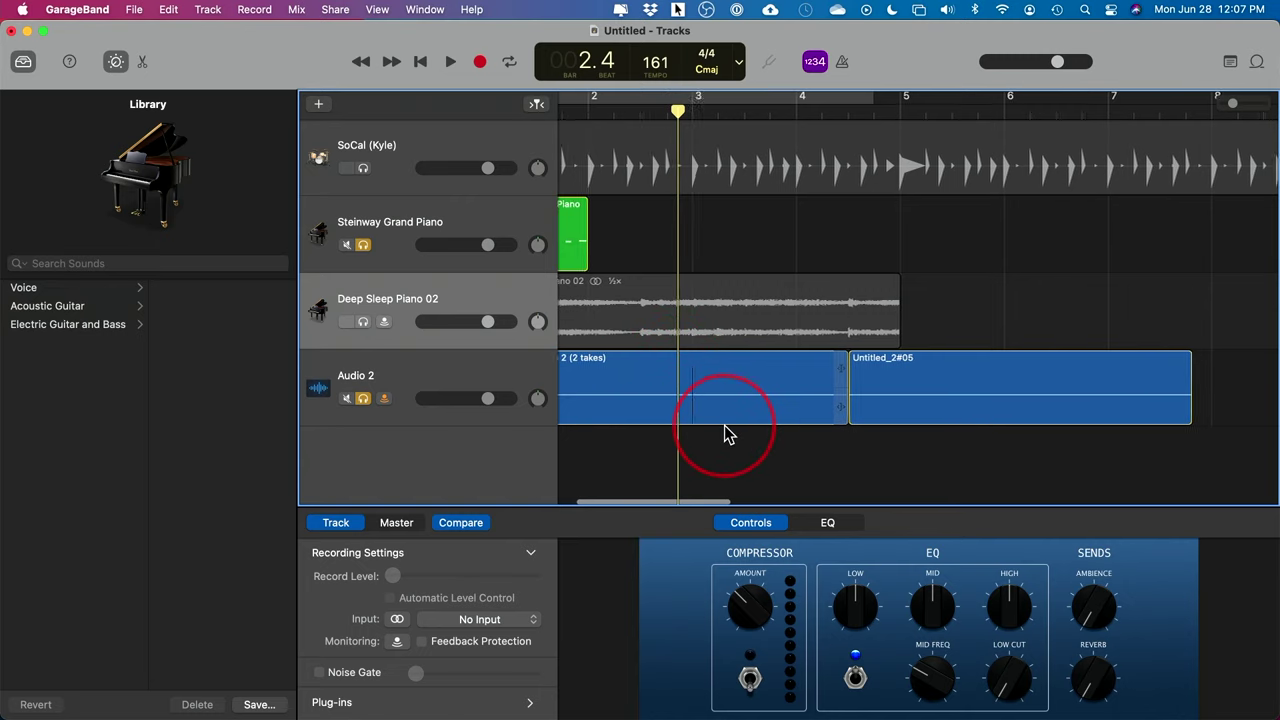
click(737, 367)
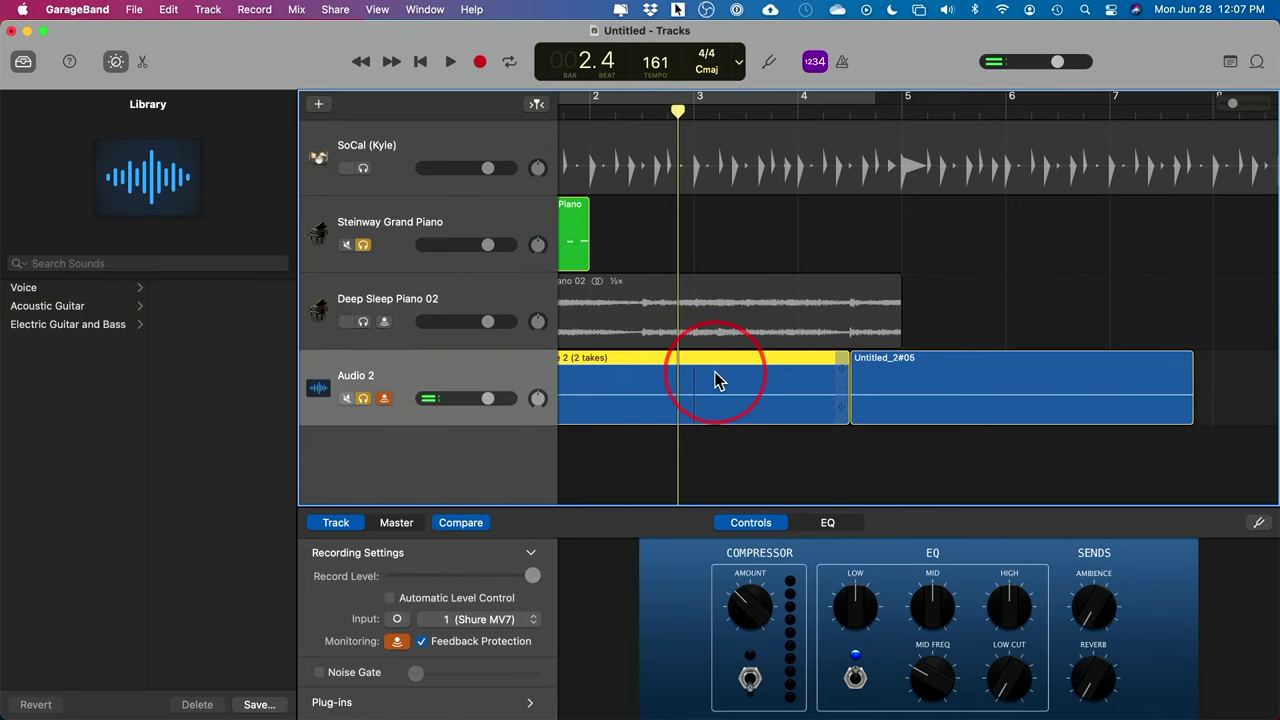
right_click(717, 380)
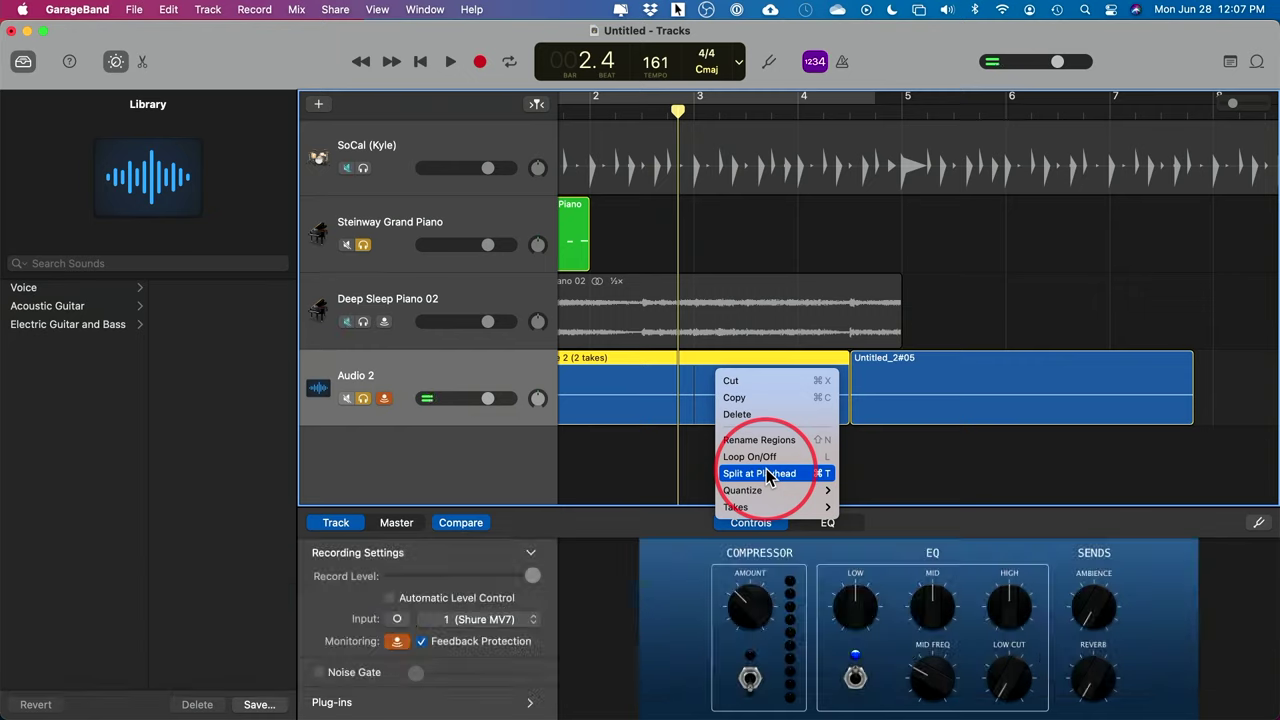
click(759, 473)
drag(673, 362, 678, 362)
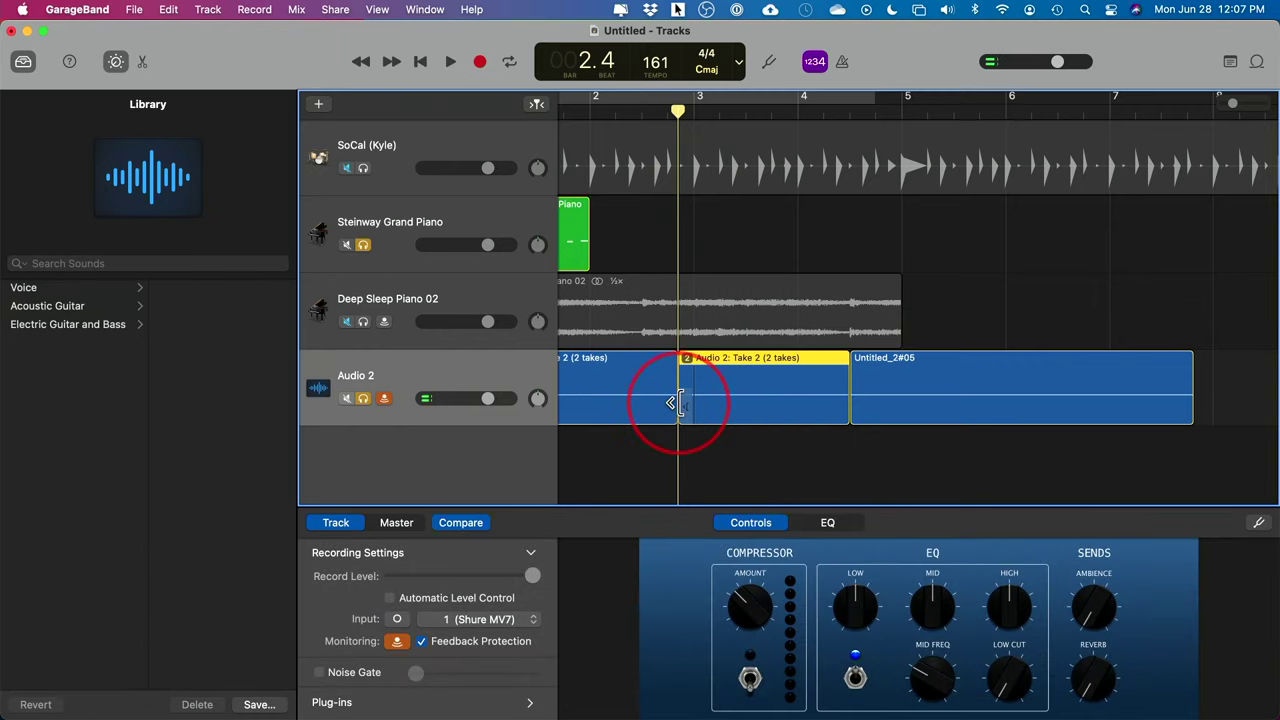
Split the following Audio 2 take piece again with the playhead at bar 3 beat 3.
drag(680, 110, 759, 110)
right_click(782, 390)
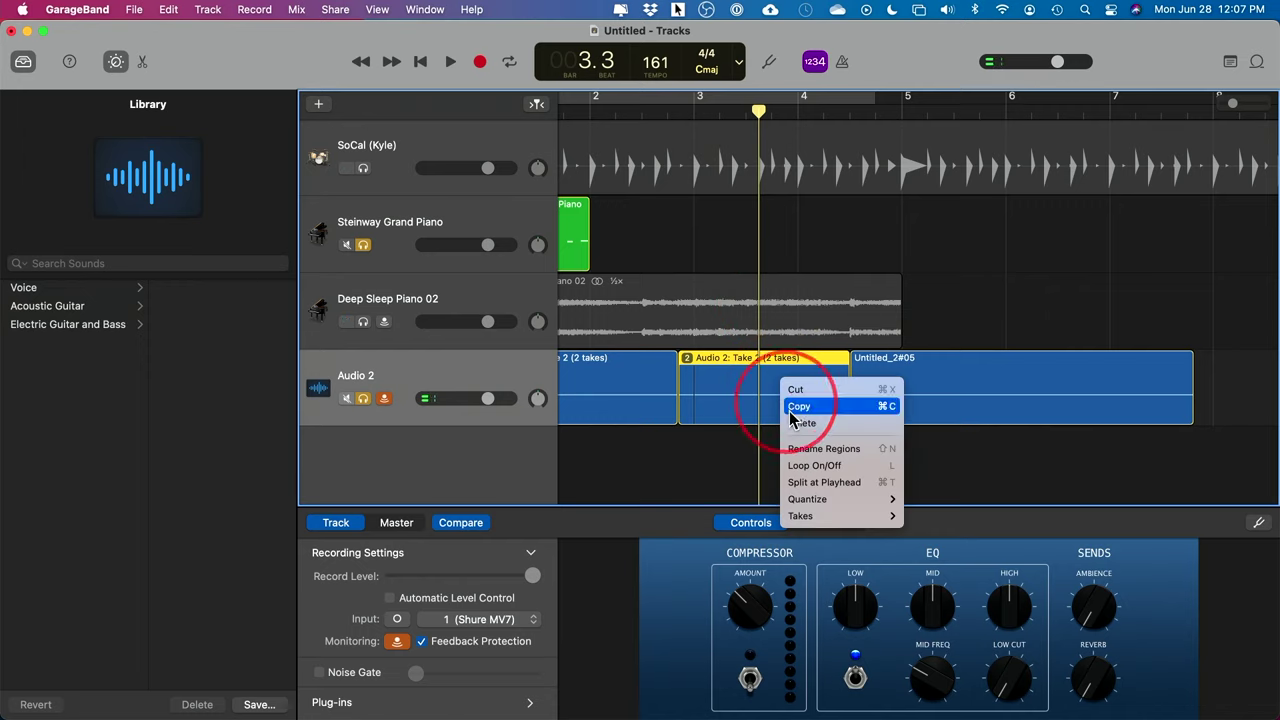
click(860, 492)
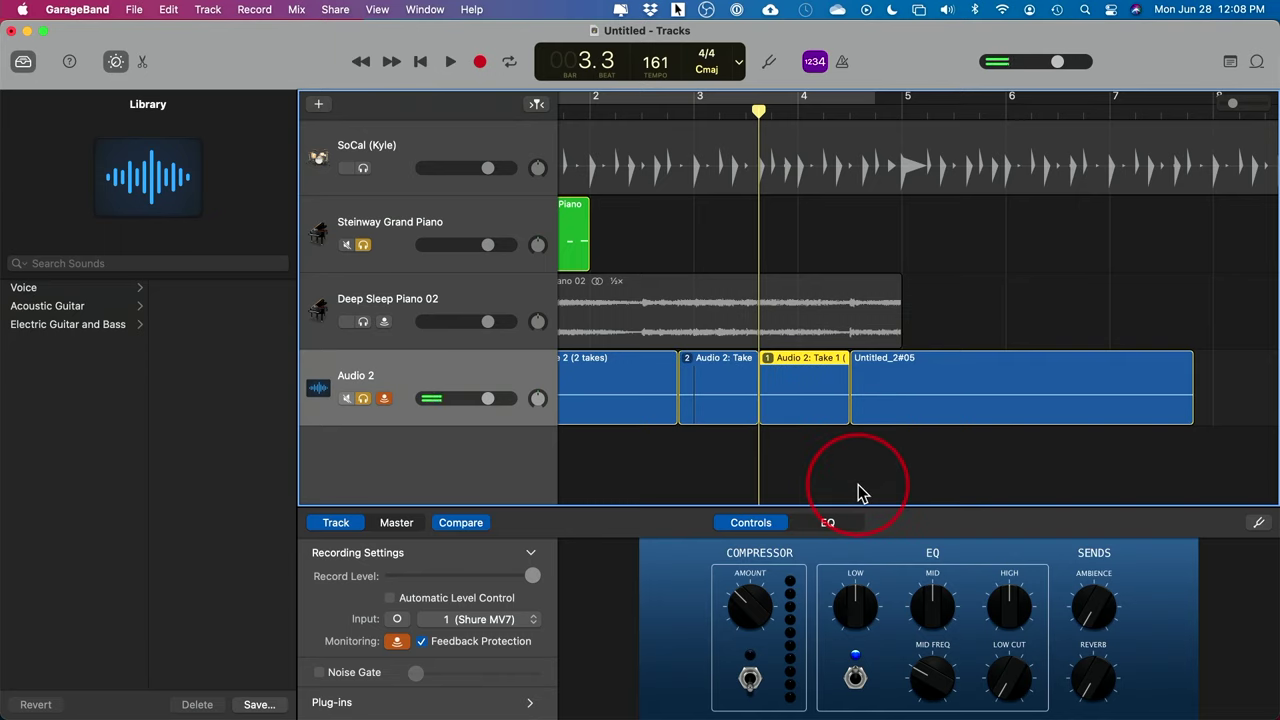
Try deleting the short middle Audio 2 piece and moving the following piece back against the first one.
click(725, 380)
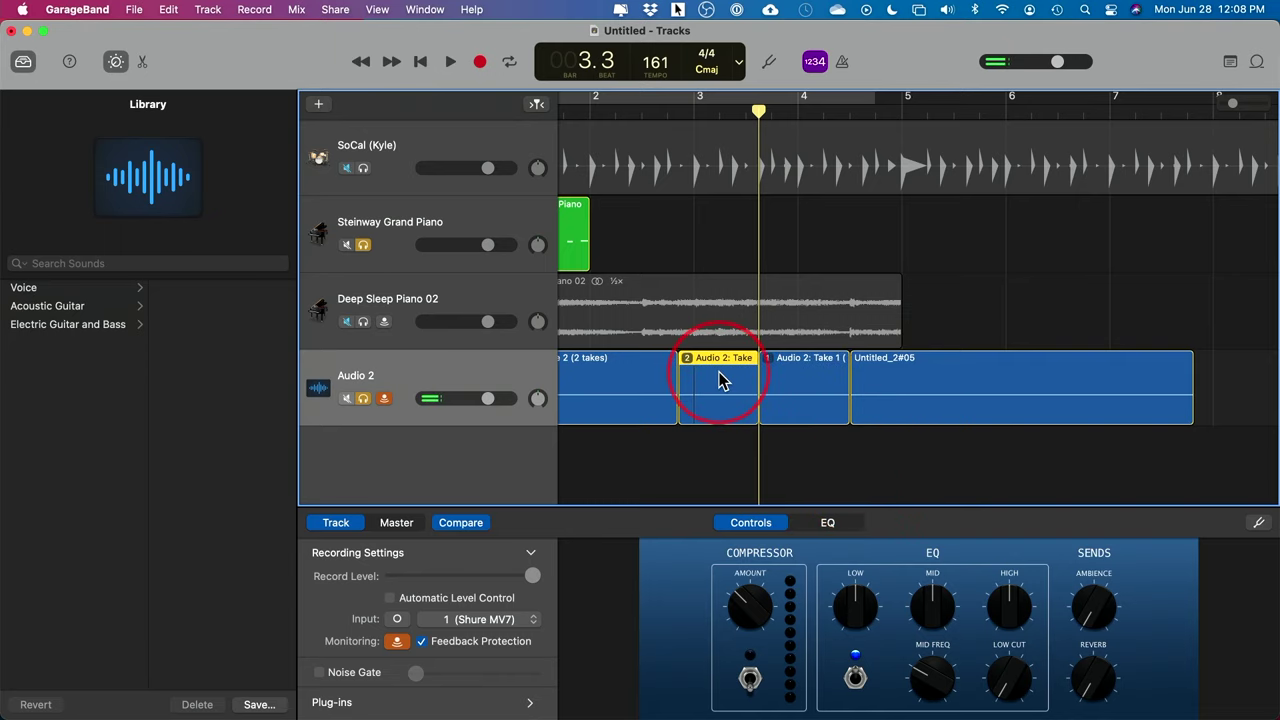
key(Delete)
drag(820, 372, 712, 365)
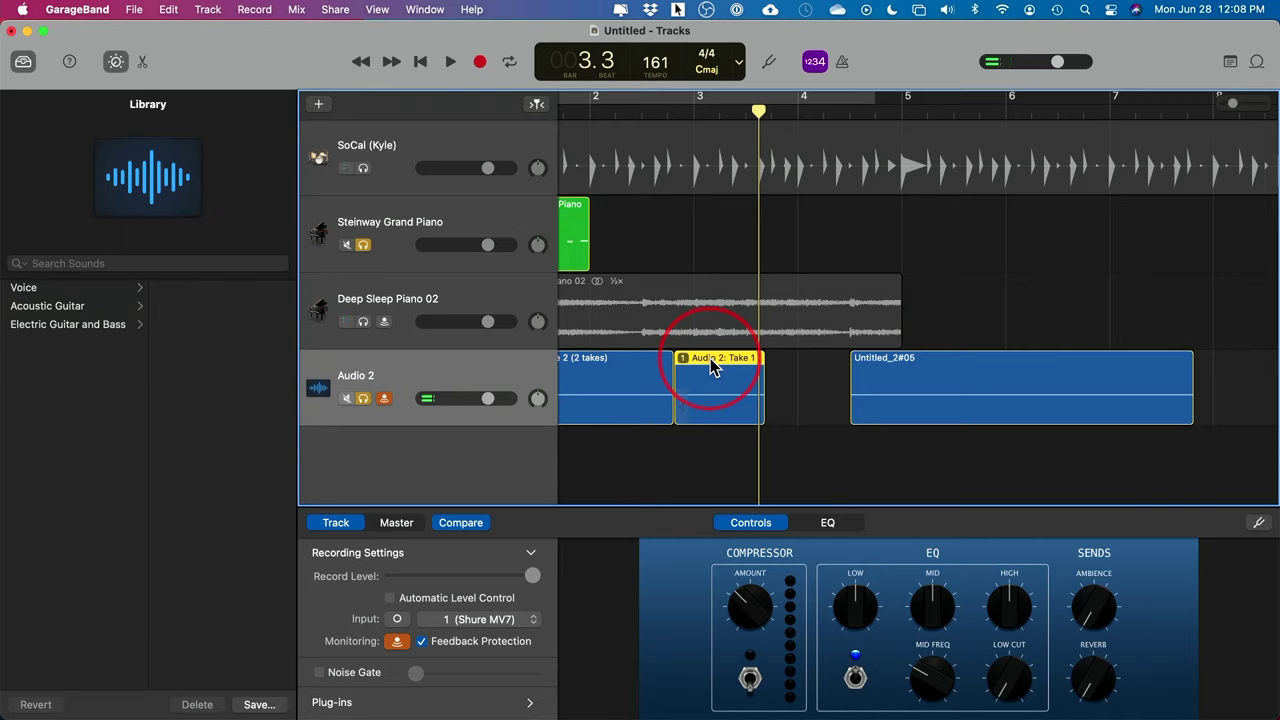
drag(713, 366, 774, 388)
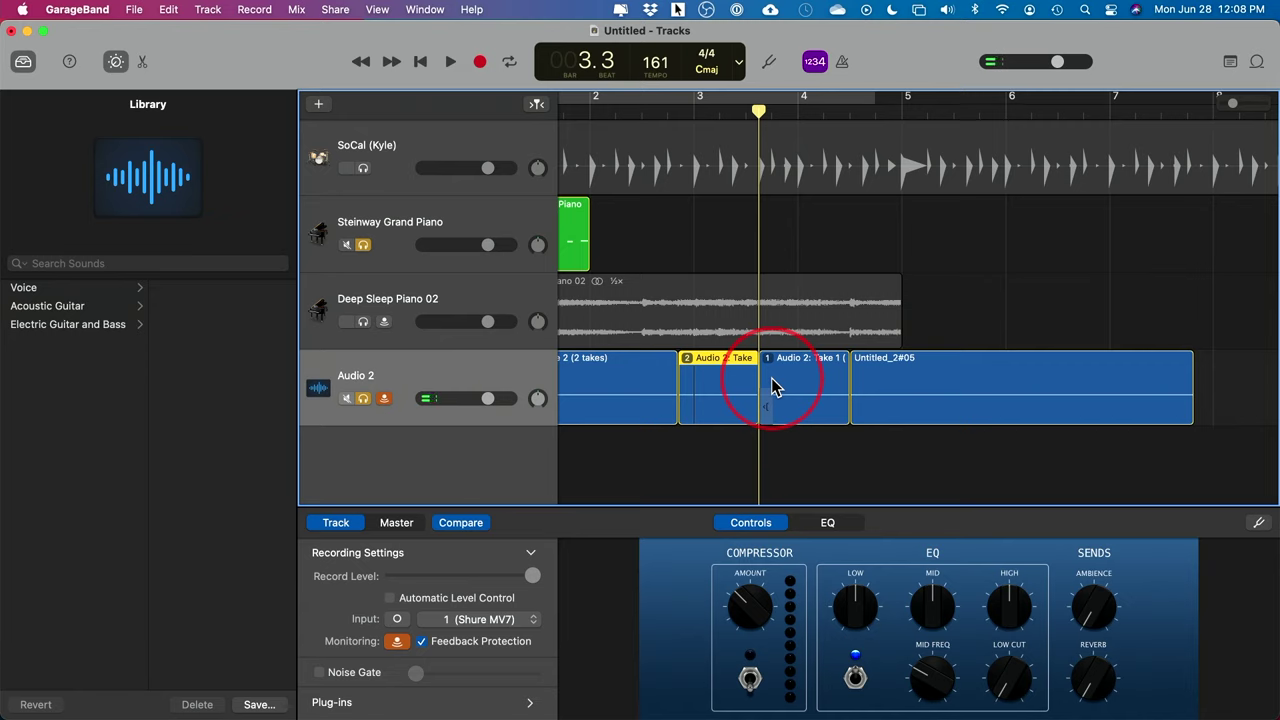
scroll(774, 388, left, 2)
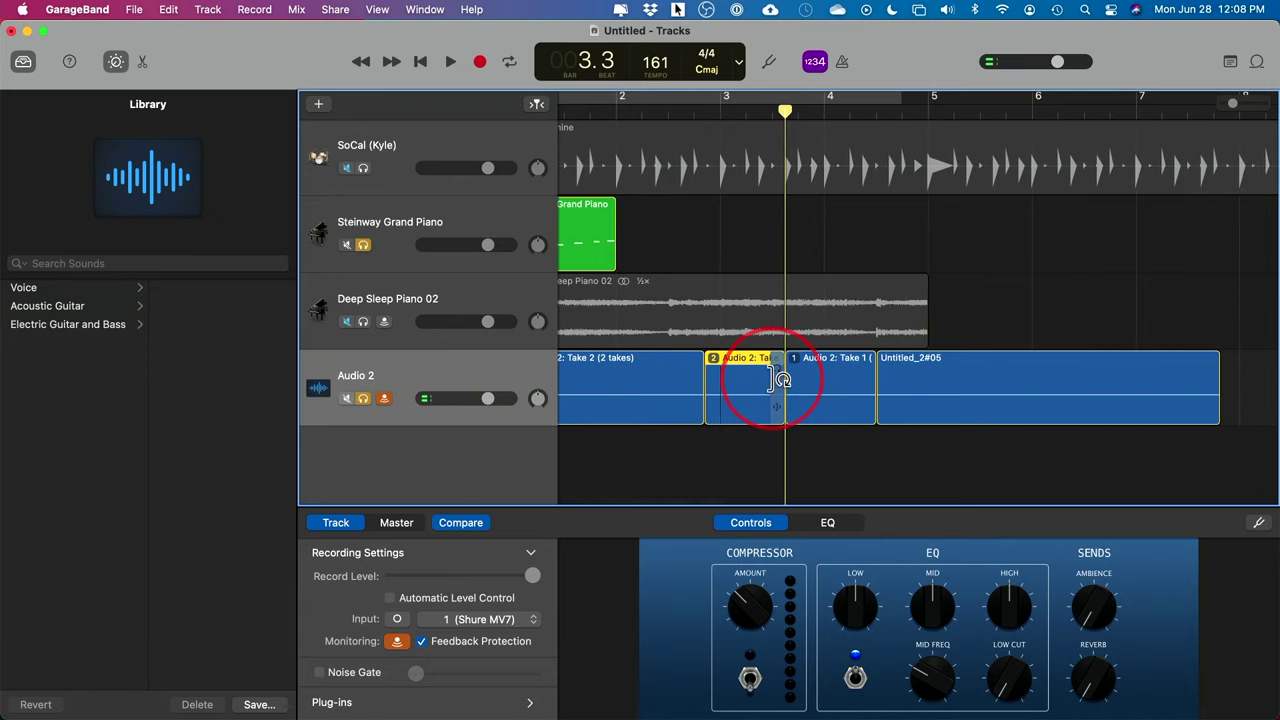
scroll(778, 380, left, 4)
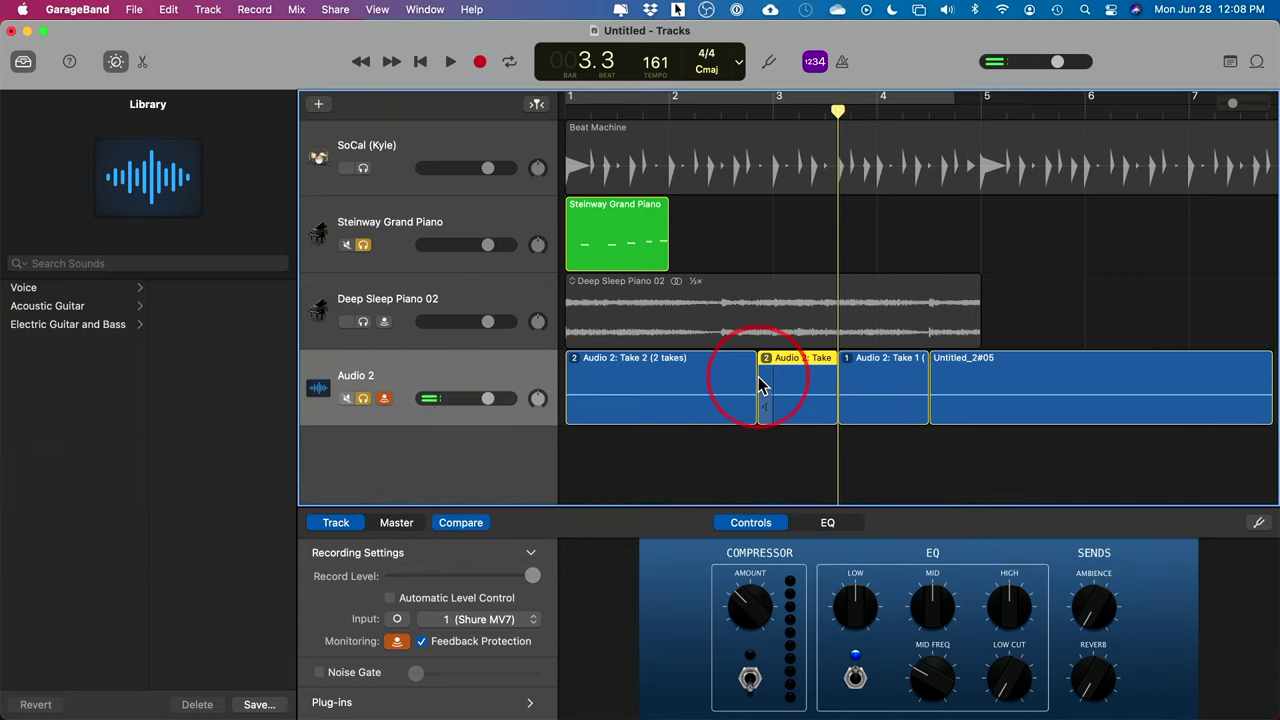
Import the movie Best Video Editing Software.mp4 from the Movies folder, and shrink its preview window clear of the tracks.
click(134, 9)
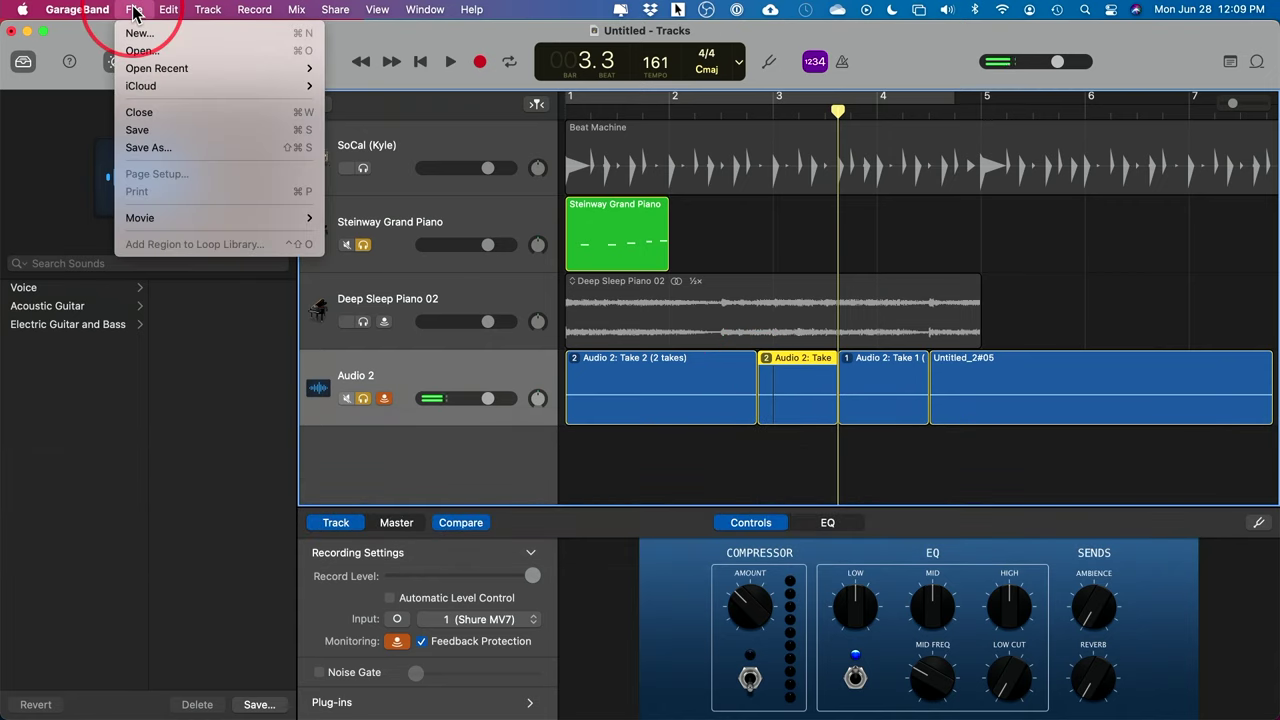
mouse_move(171, 220)
click(378, 224)
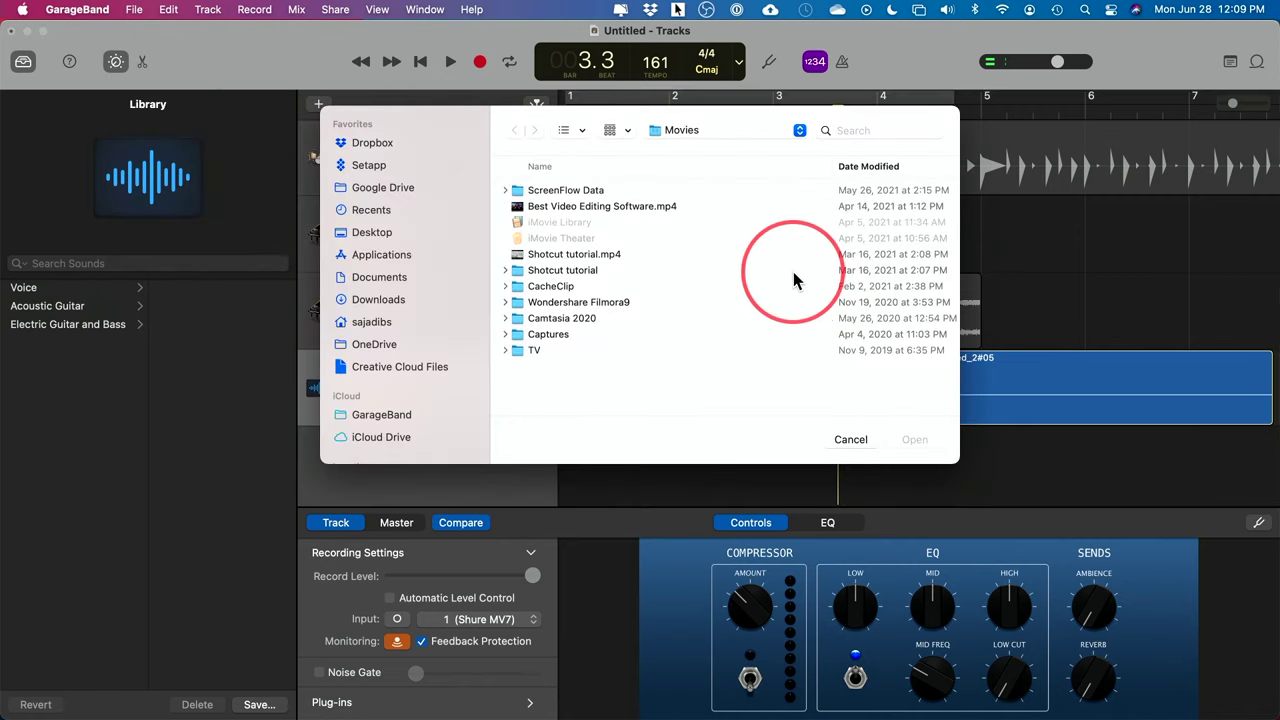
click(580, 210)
click(913, 440)
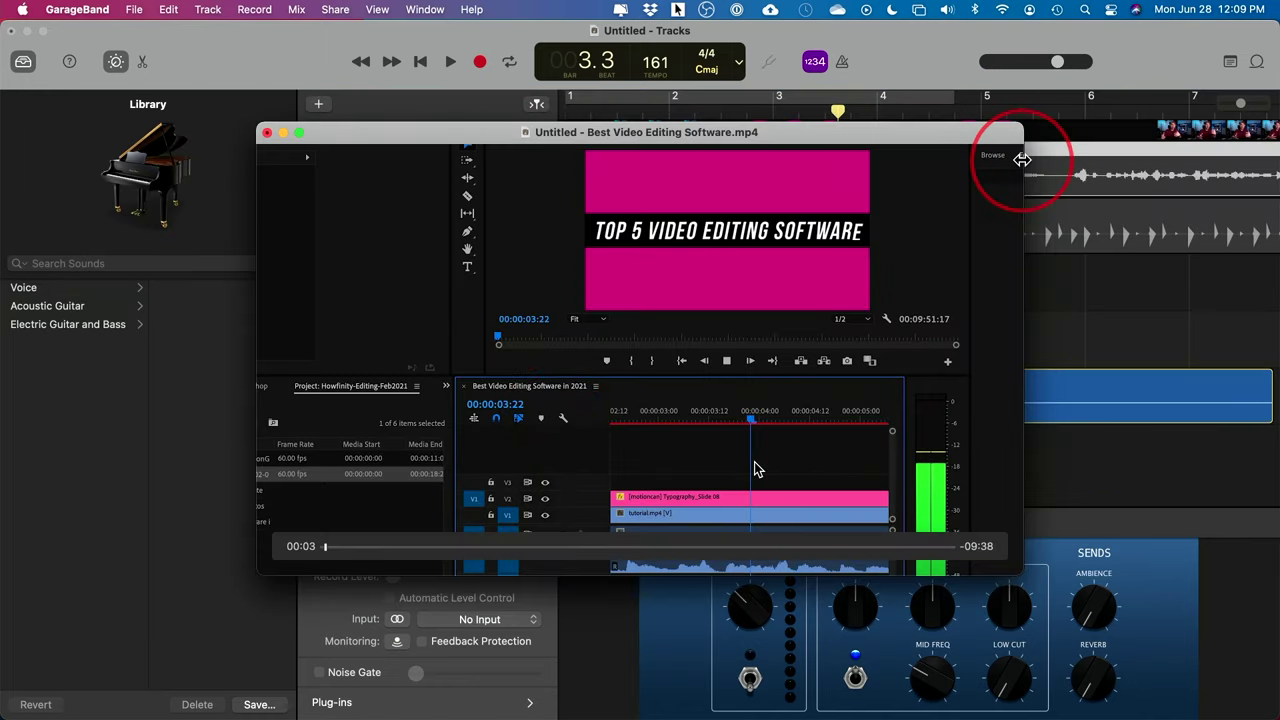
drag(1024, 122, 1222, 211)
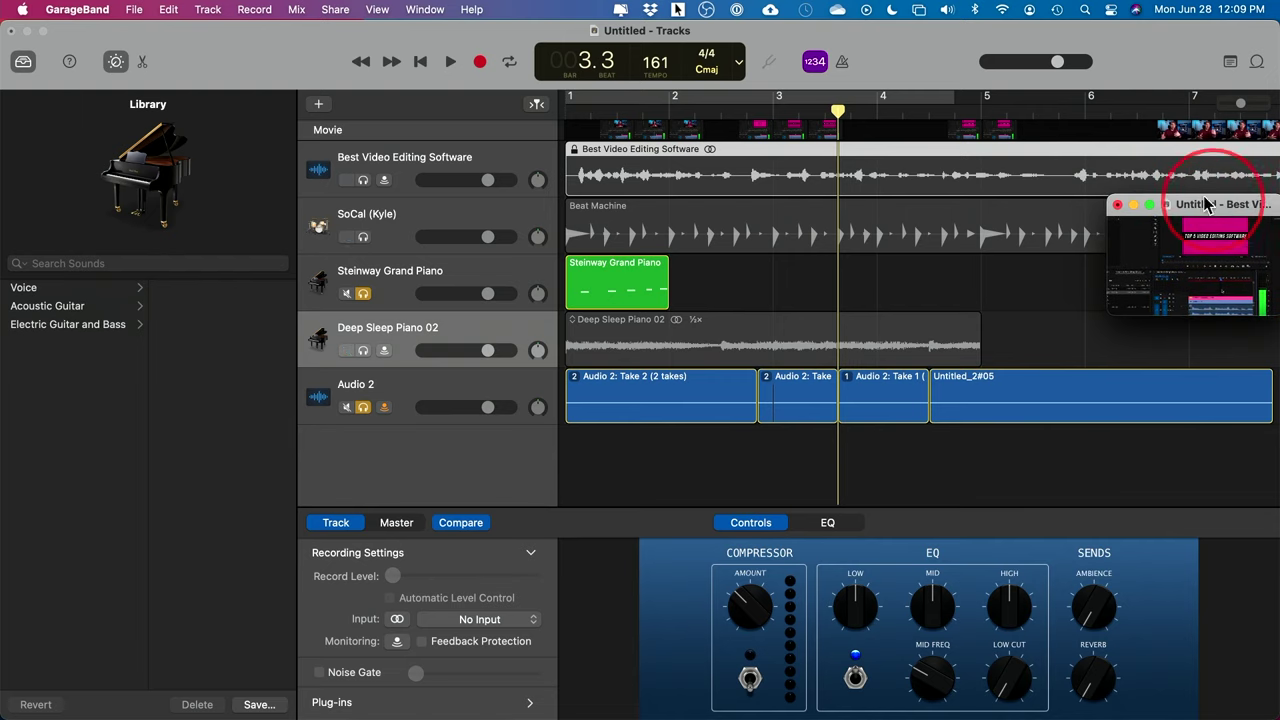
Scrub the playhead between bars 3 and 4 to preview the imported movie, and close its floating preview window.
drag(779, 115, 864, 110)
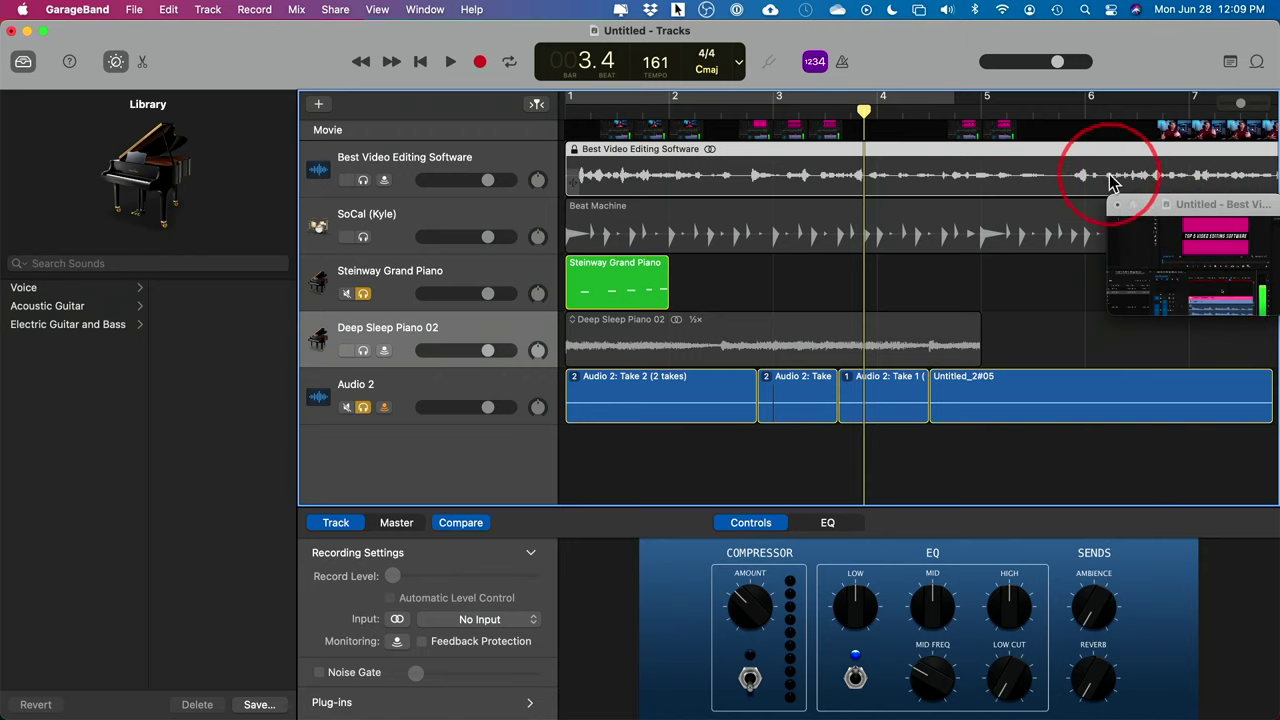
drag(863, 110, 771, 110)
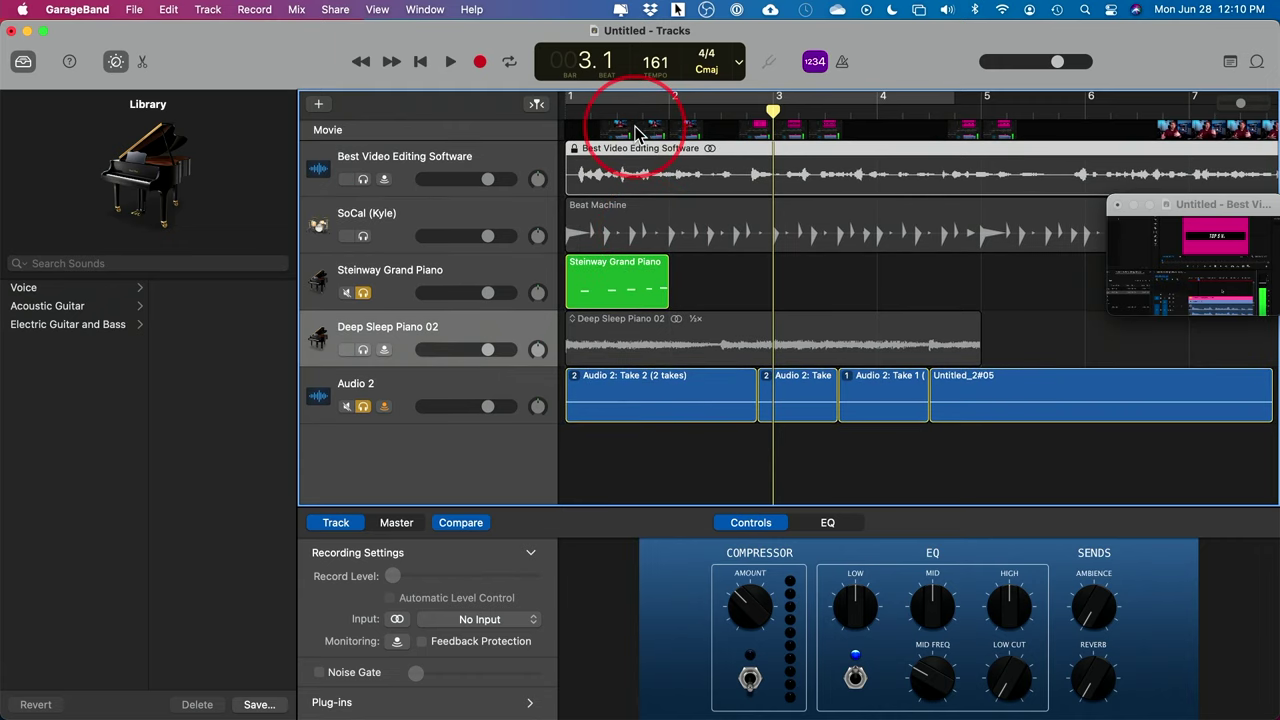
scroll(636, 132, up, 1)
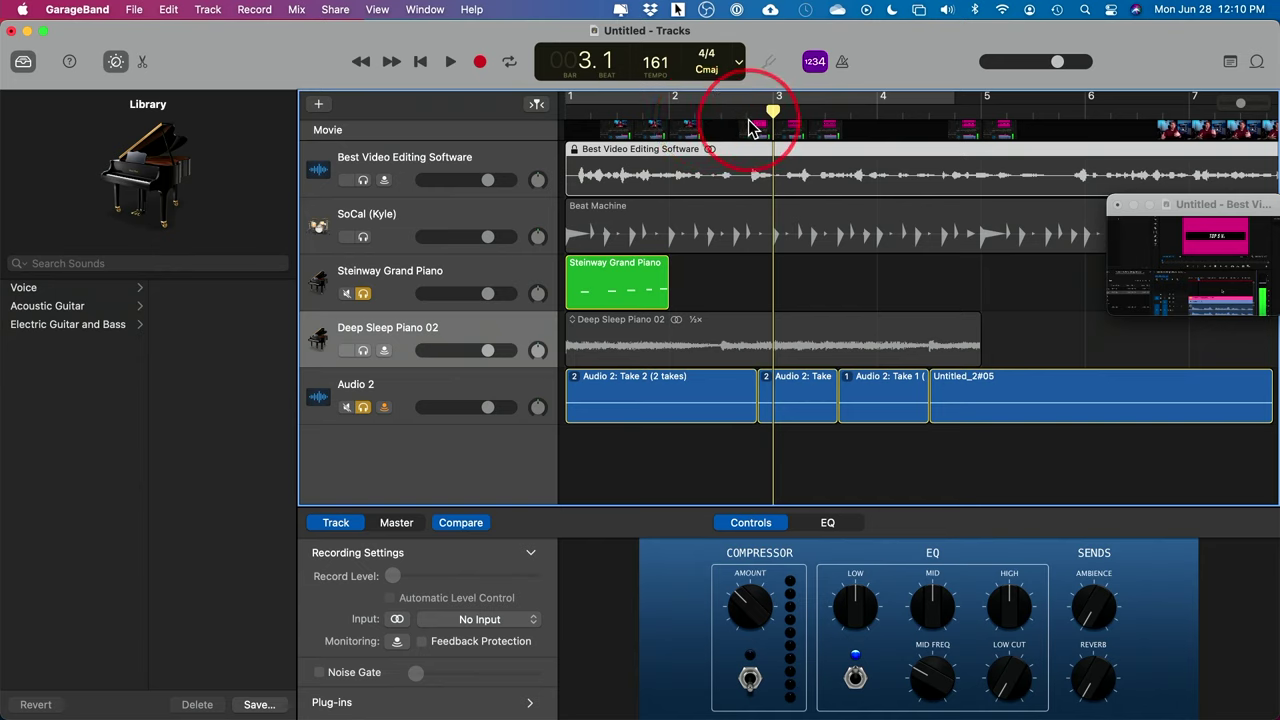
click(657, 173)
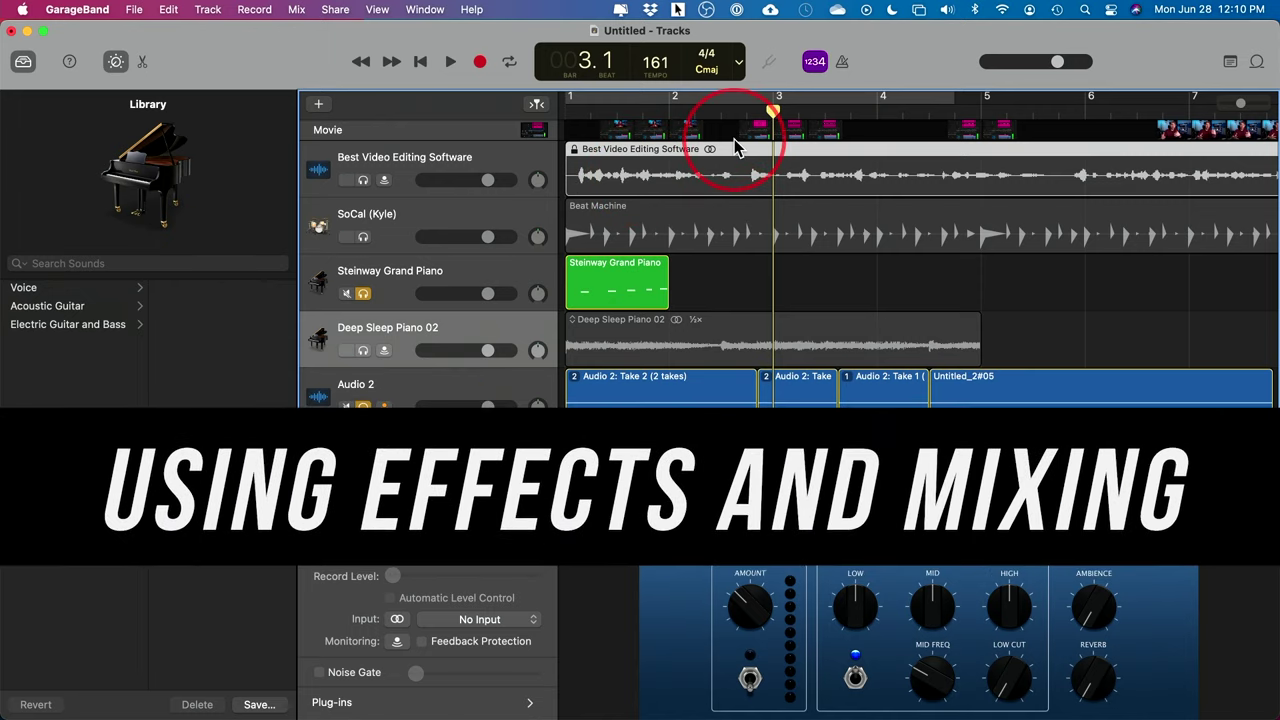
Place the playhead at bar 2 beat 2 and solo the Best Video Editing Software track.
drag(772, 108, 701, 112)
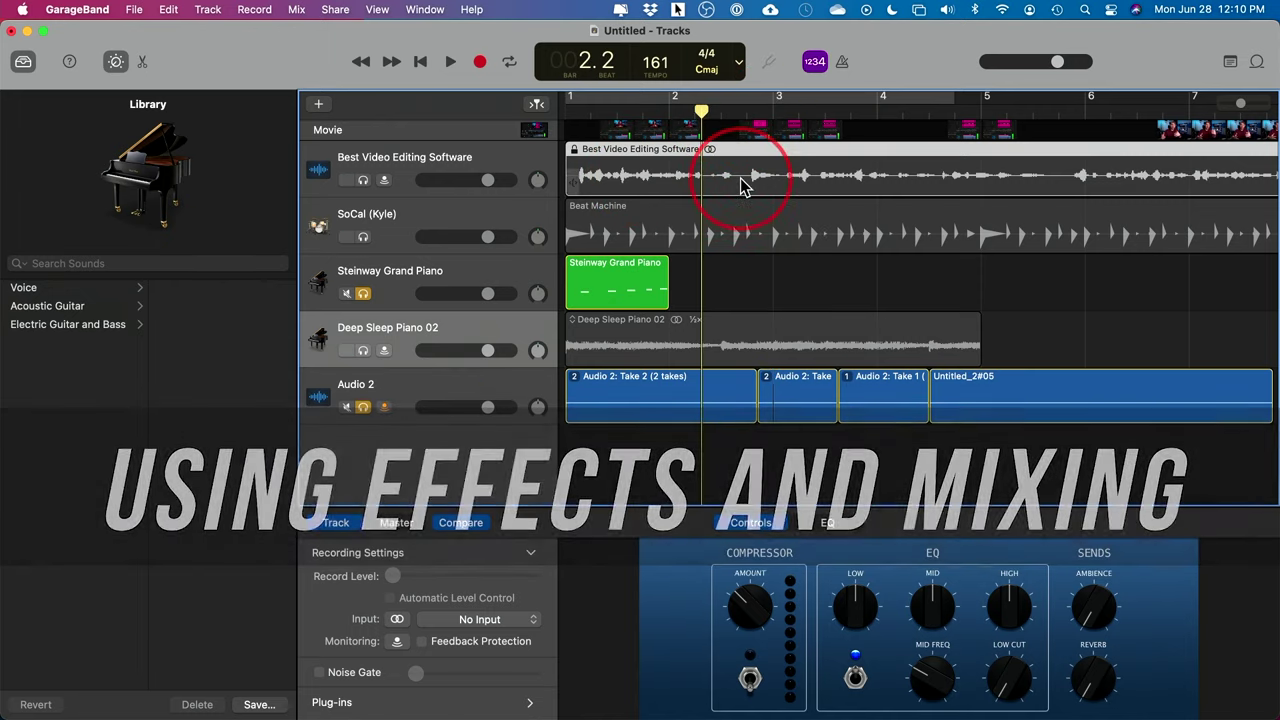
click(362, 180)
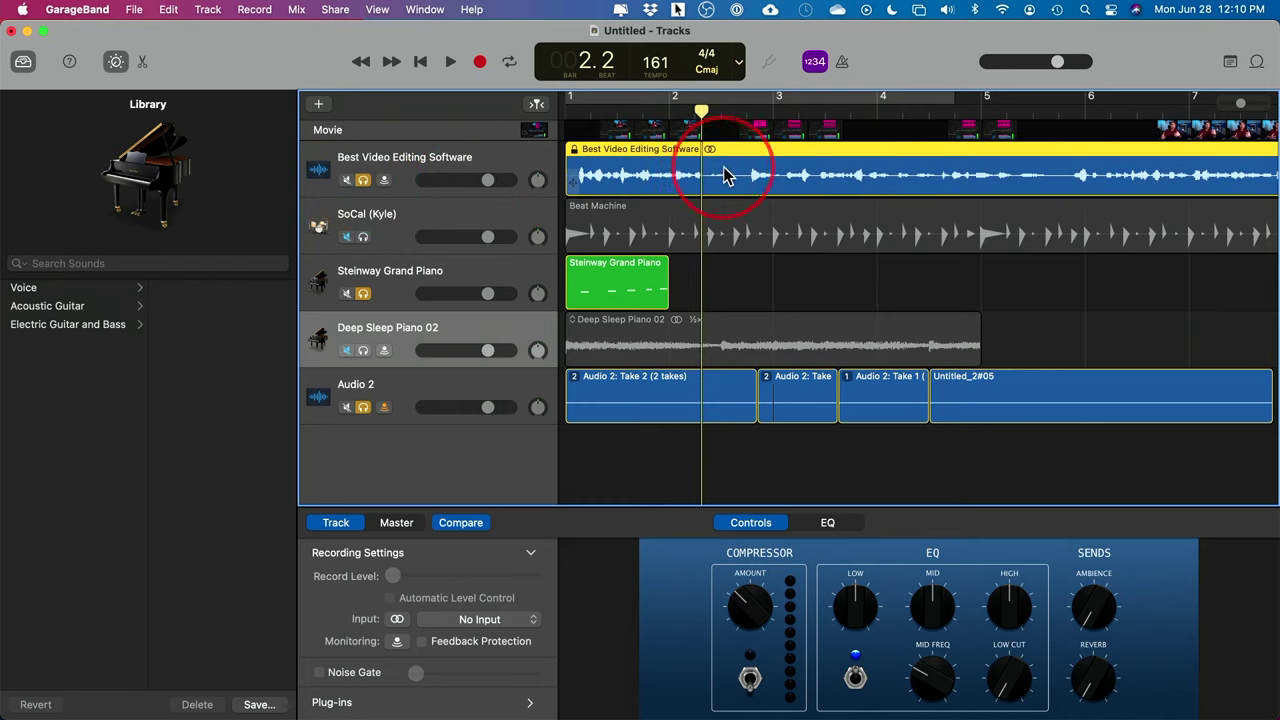
Examine the Smart Controls of the Deep Sleep Piano 02 track, including its EQ, plug-ins and master echo and reverb.
click(116, 63)
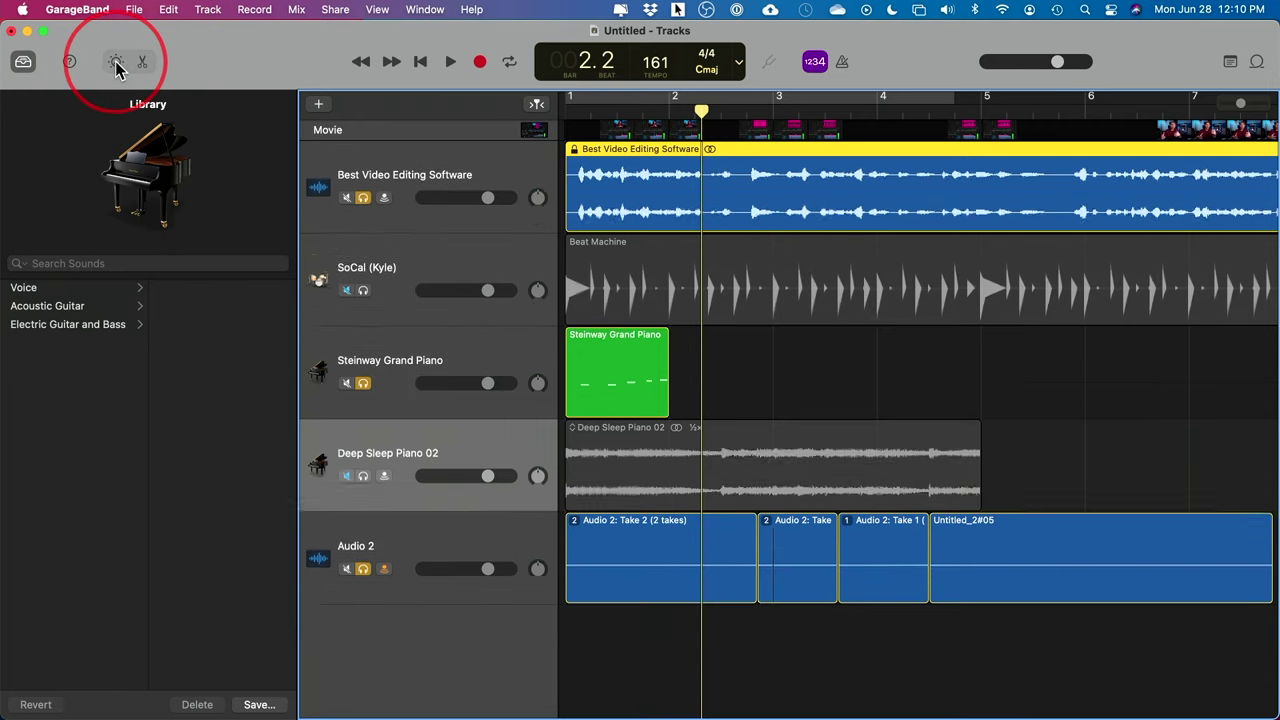
click(116, 63)
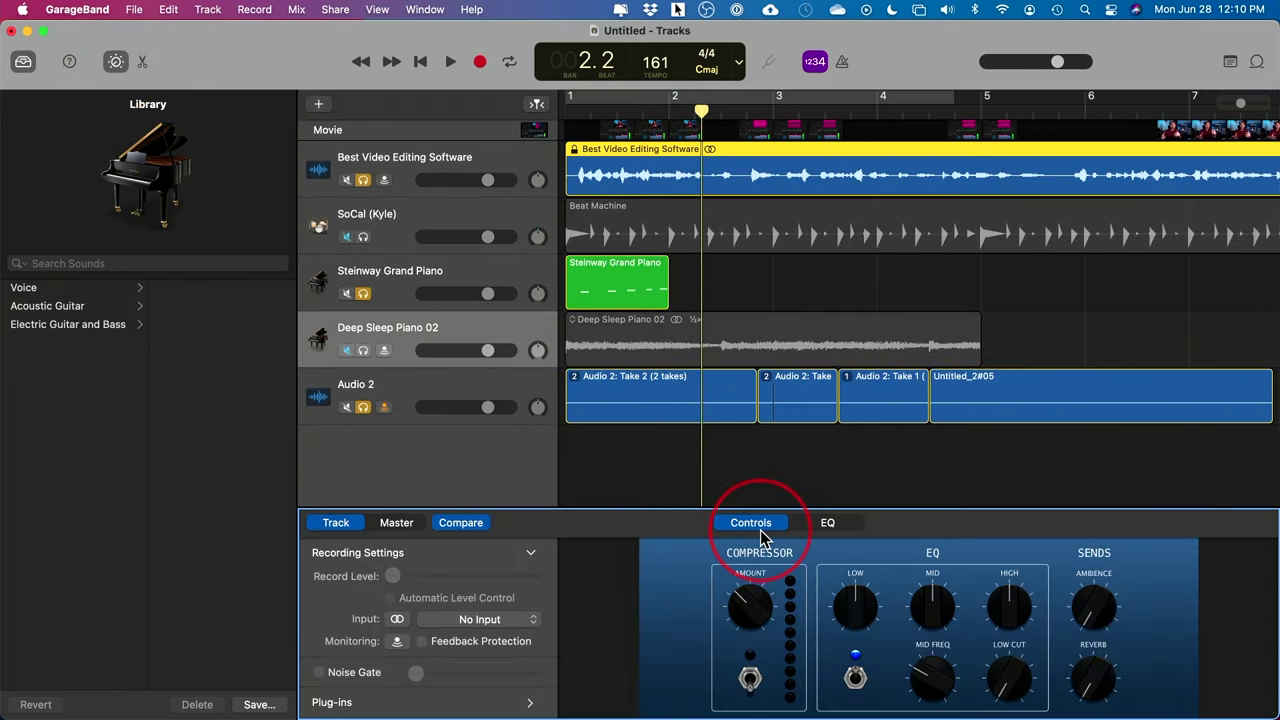
click(828, 530)
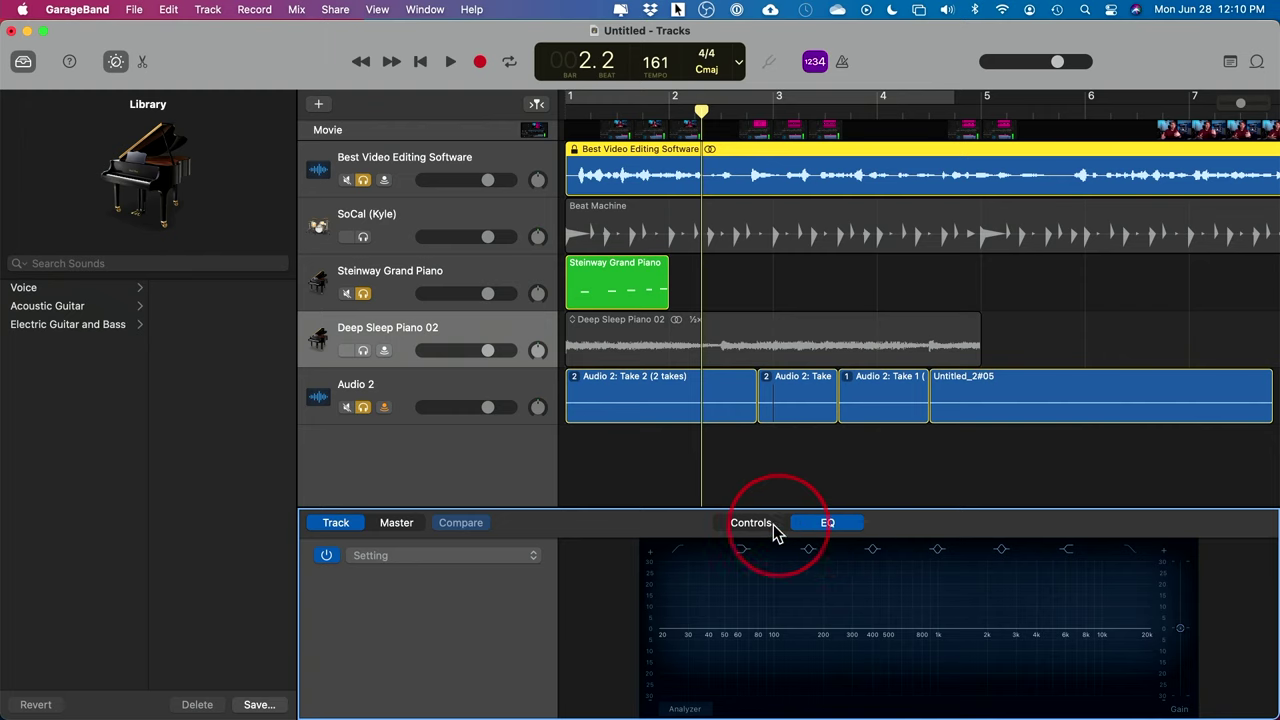
click(766, 528)
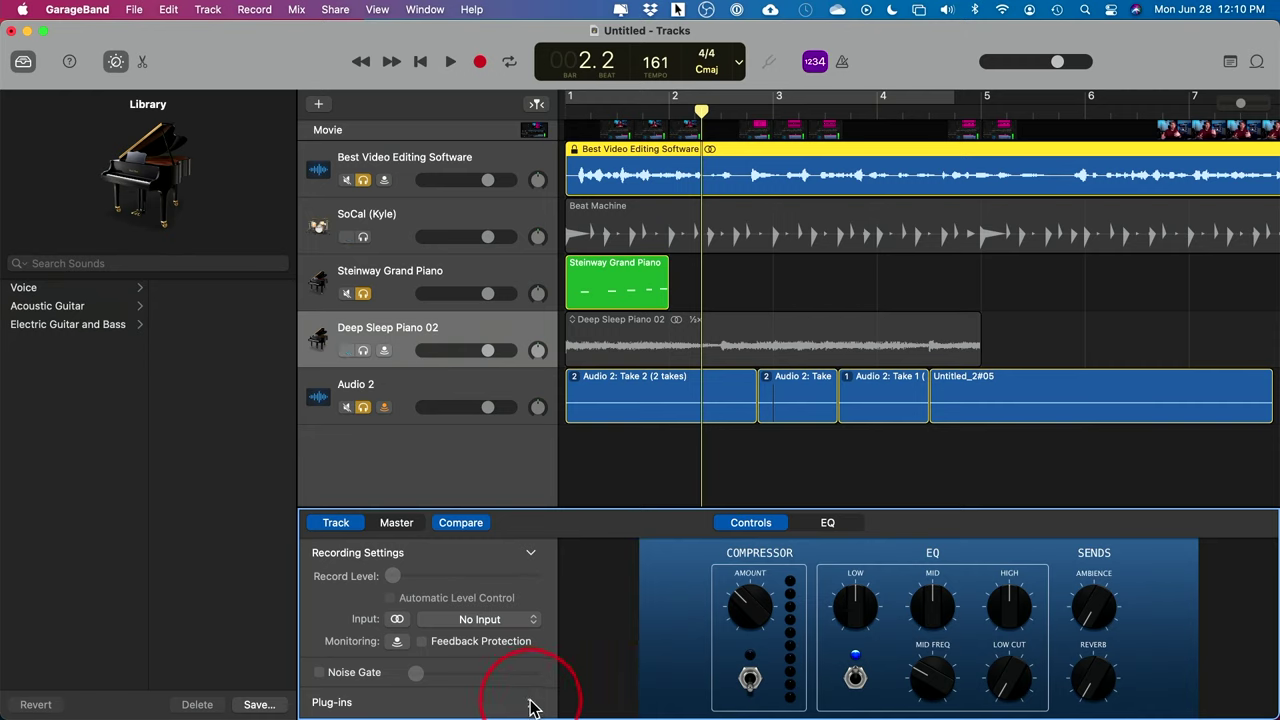
scroll(490, 612, down, 3)
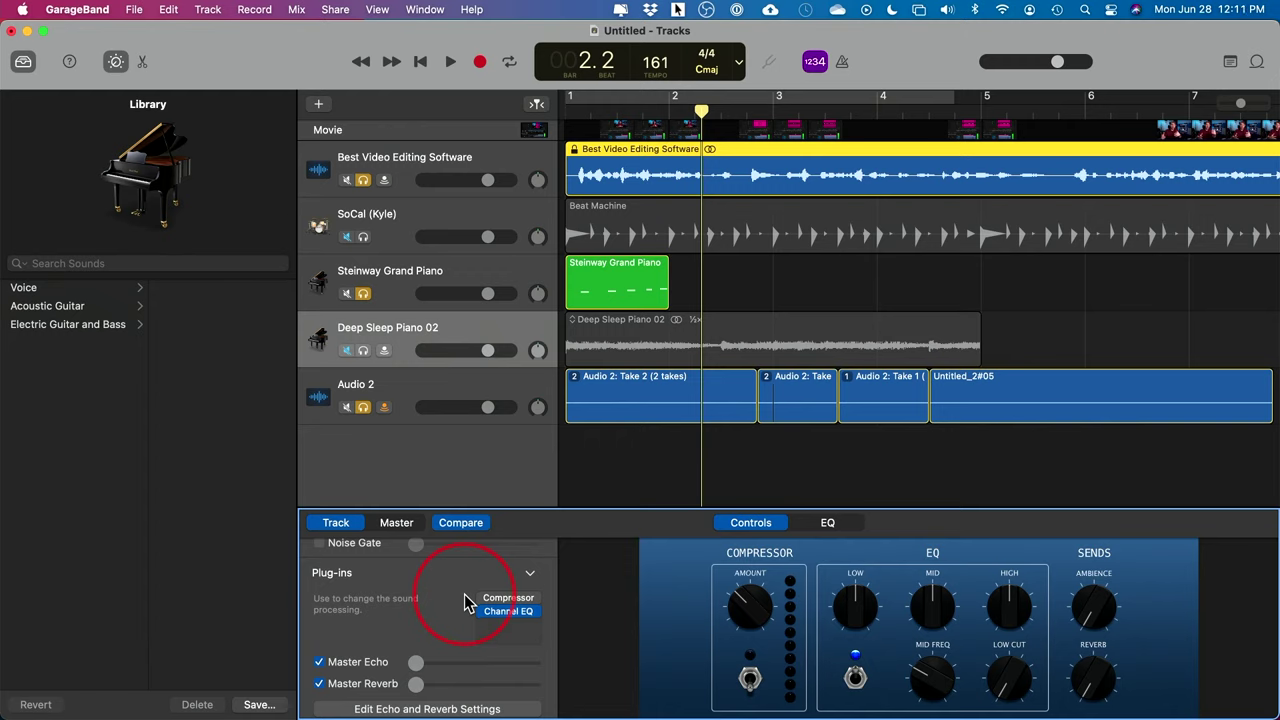
scroll(465, 600, up, 5)
scroll(455, 615, down, 5)
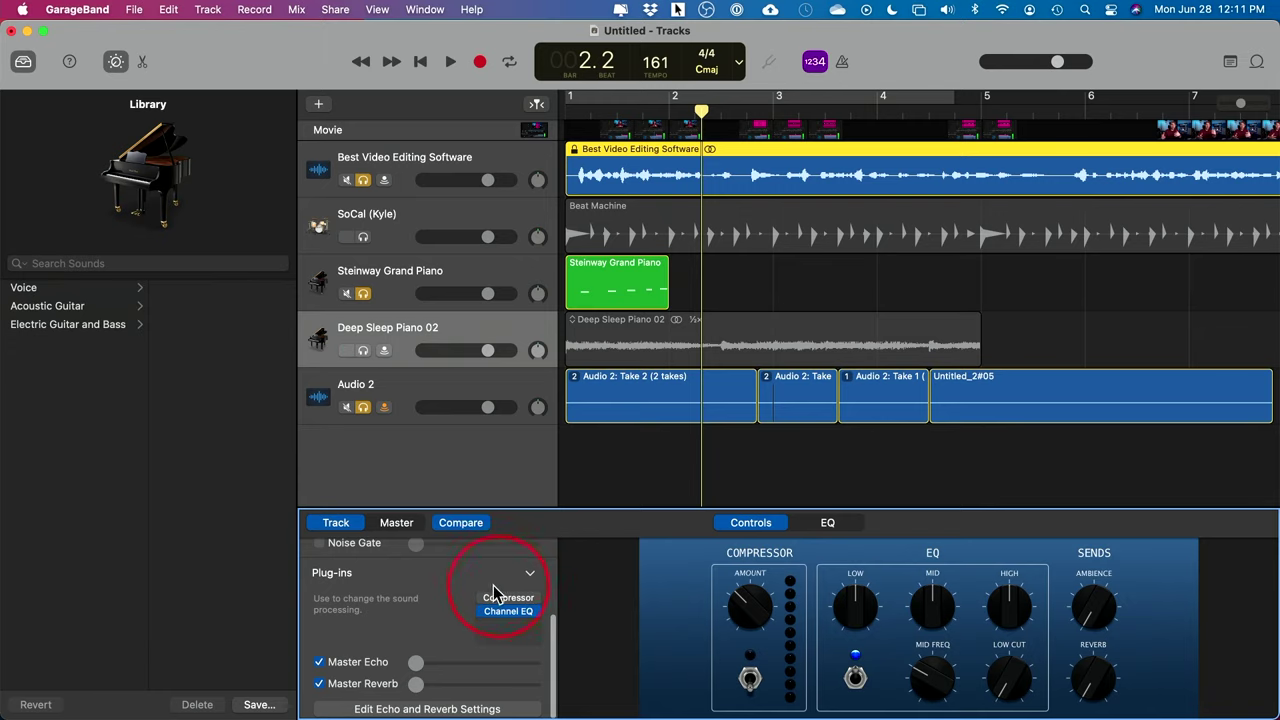
Apply the Bright Vocal patch from the Voice sounds to the Deep Sleep Piano 02 track.
click(23, 62)
click(23, 62)
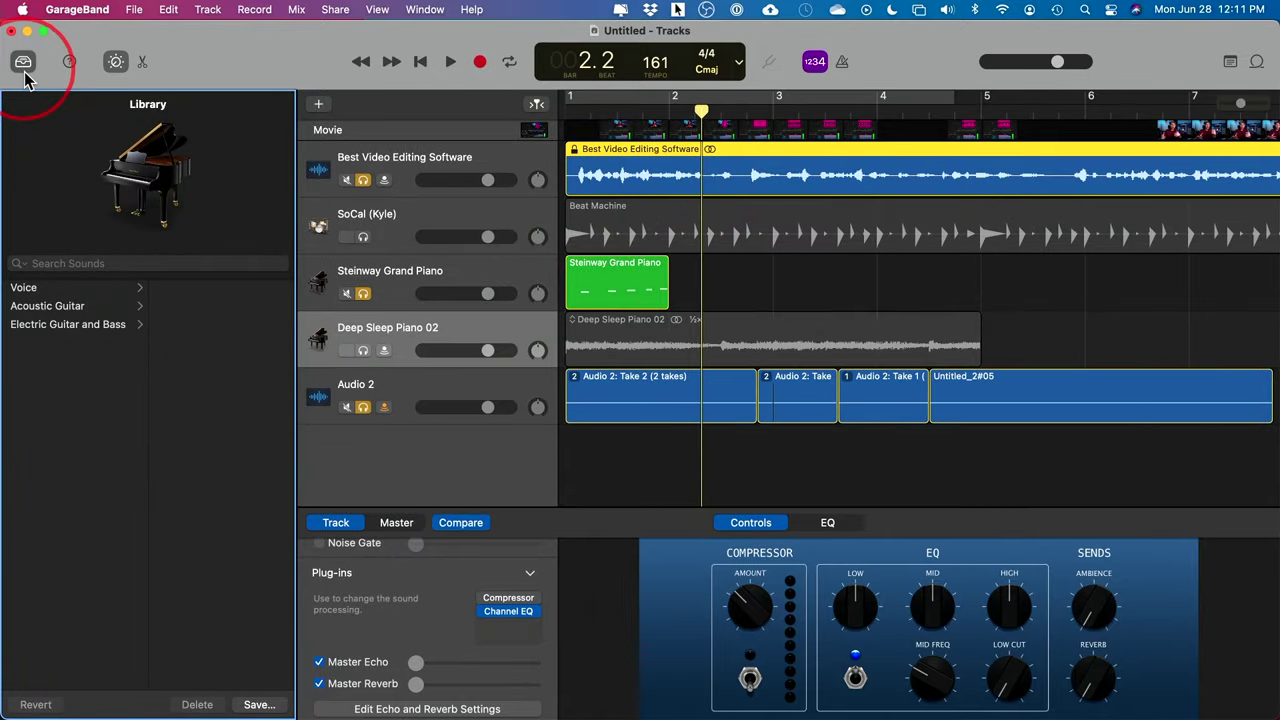
click(52, 287)
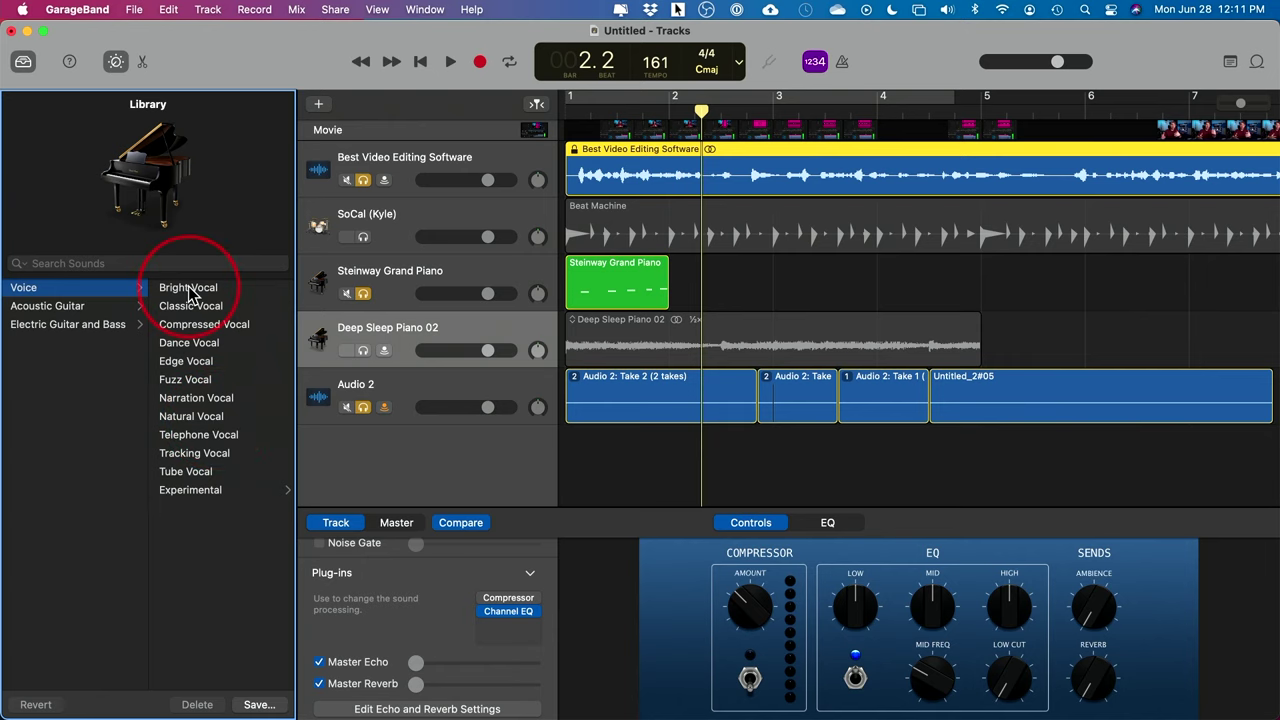
click(190, 290)
Apply the Narration Vocal patch to the movie's audio track, and check its EQ before returning to its controls.
click(366, 172)
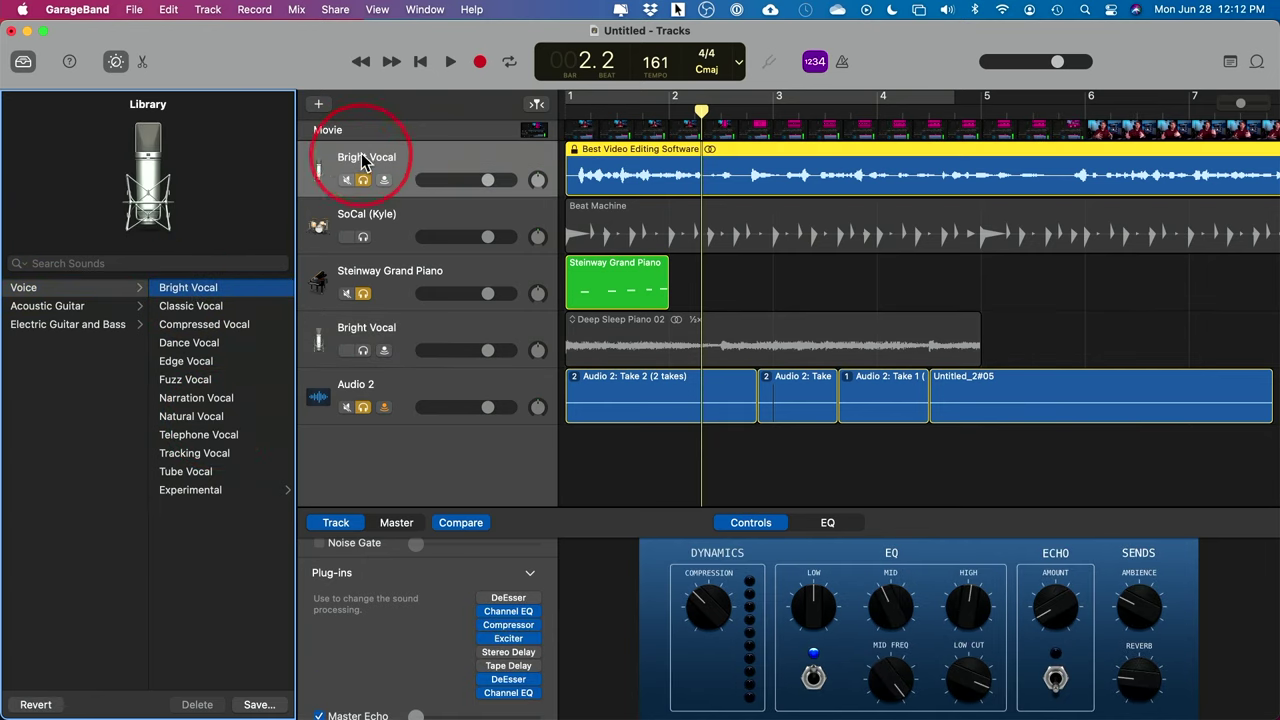
click(192, 398)
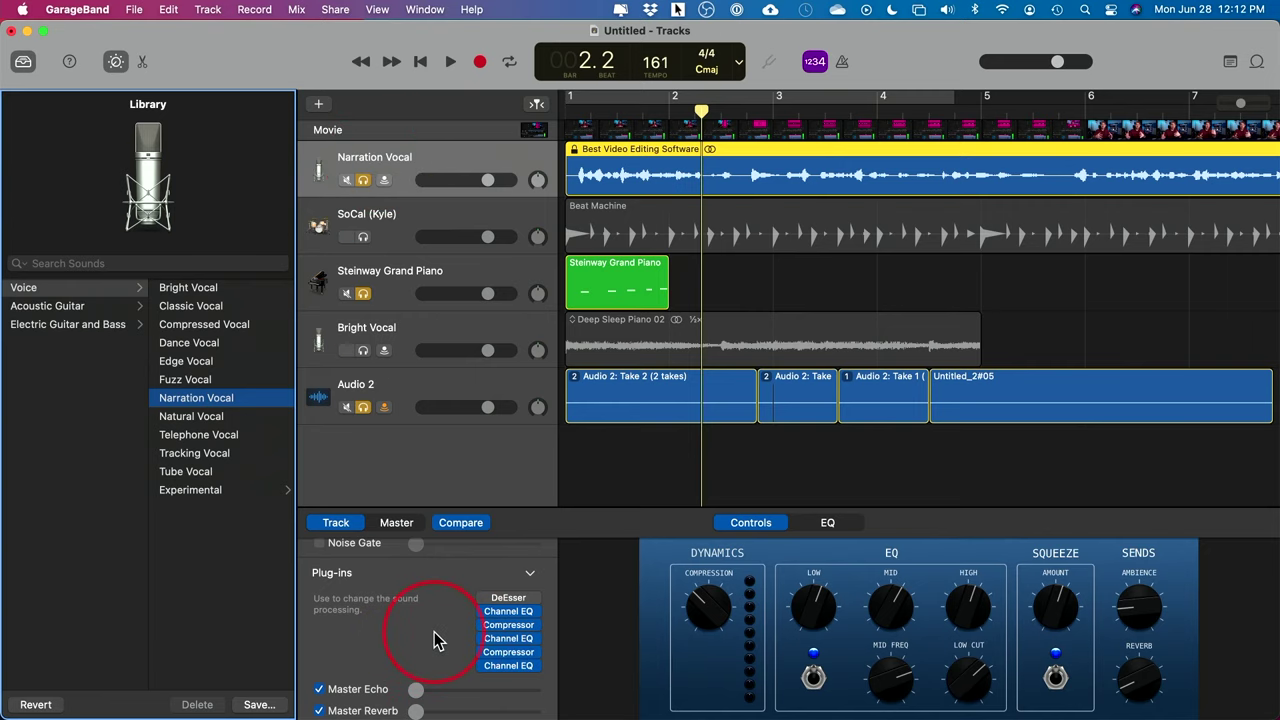
click(810, 524)
click(752, 523)
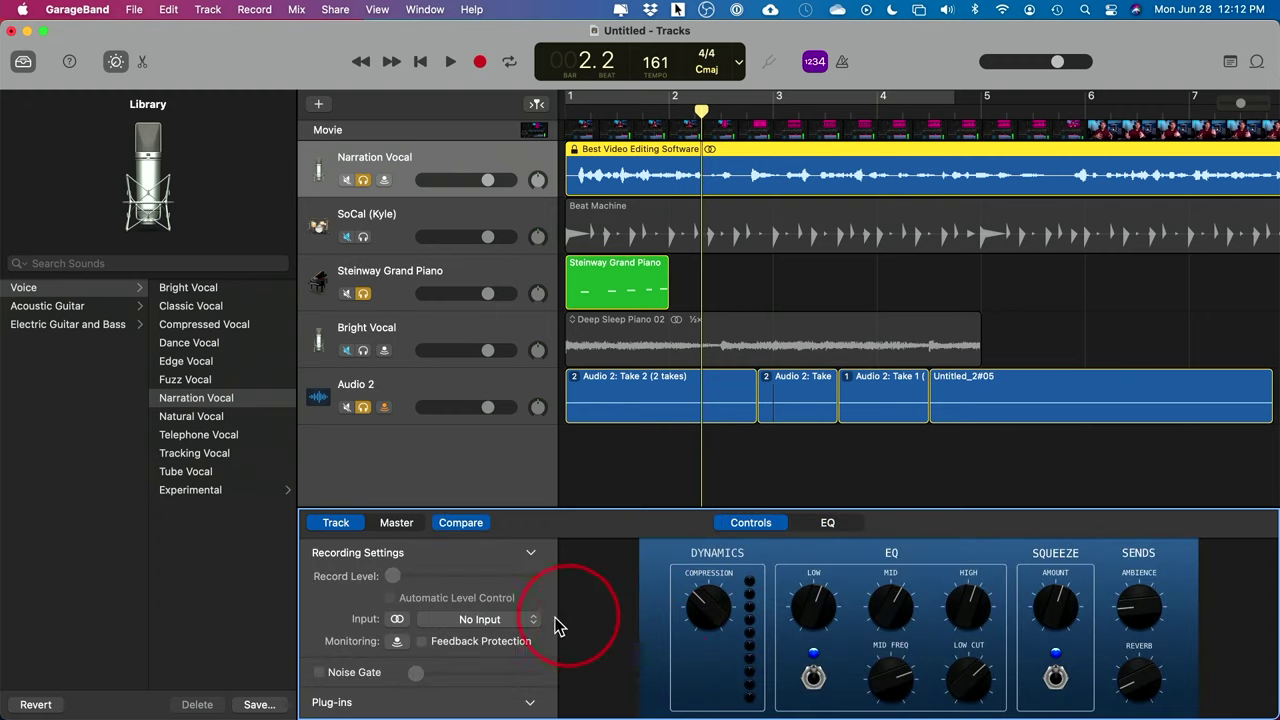
Lower the SoCal (Kyle) track to about -6.2 dB, turn down Bright Vocal similarly, and return the playhead to the start of bar 1.
scroll(528, 625, down, 5)
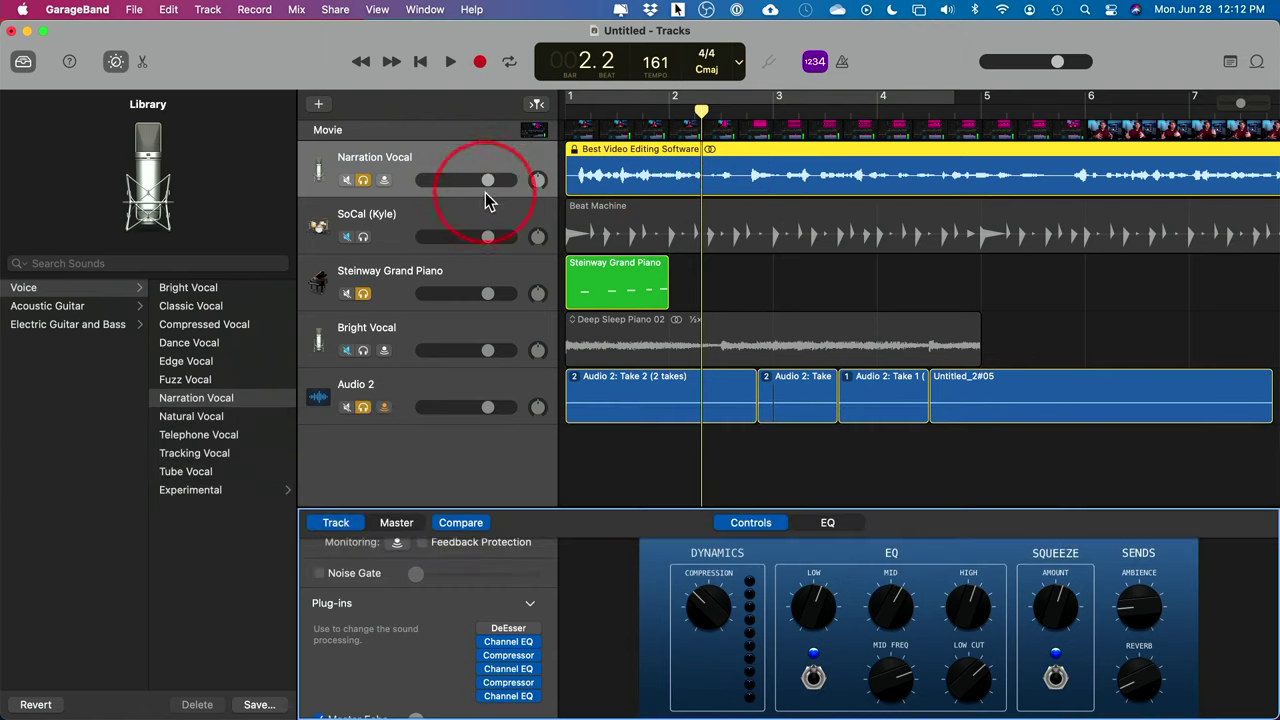
drag(487, 240, 464, 240)
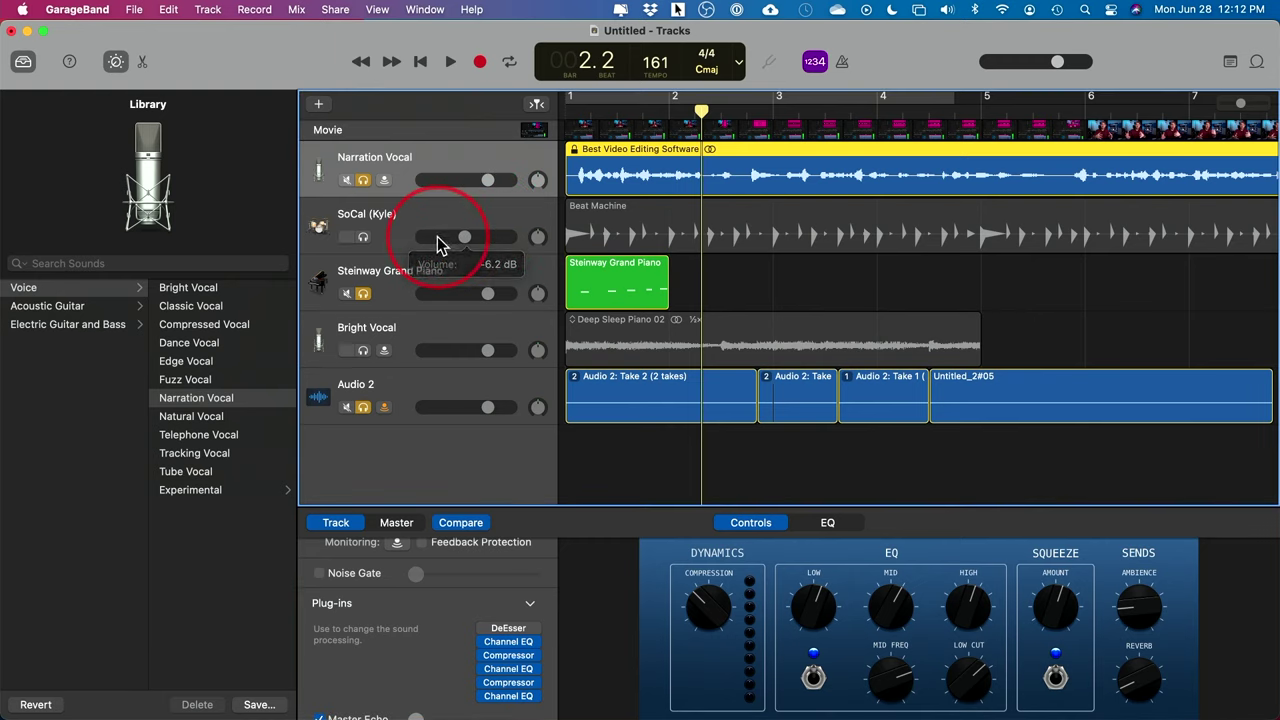
drag(487, 351, 462, 313)
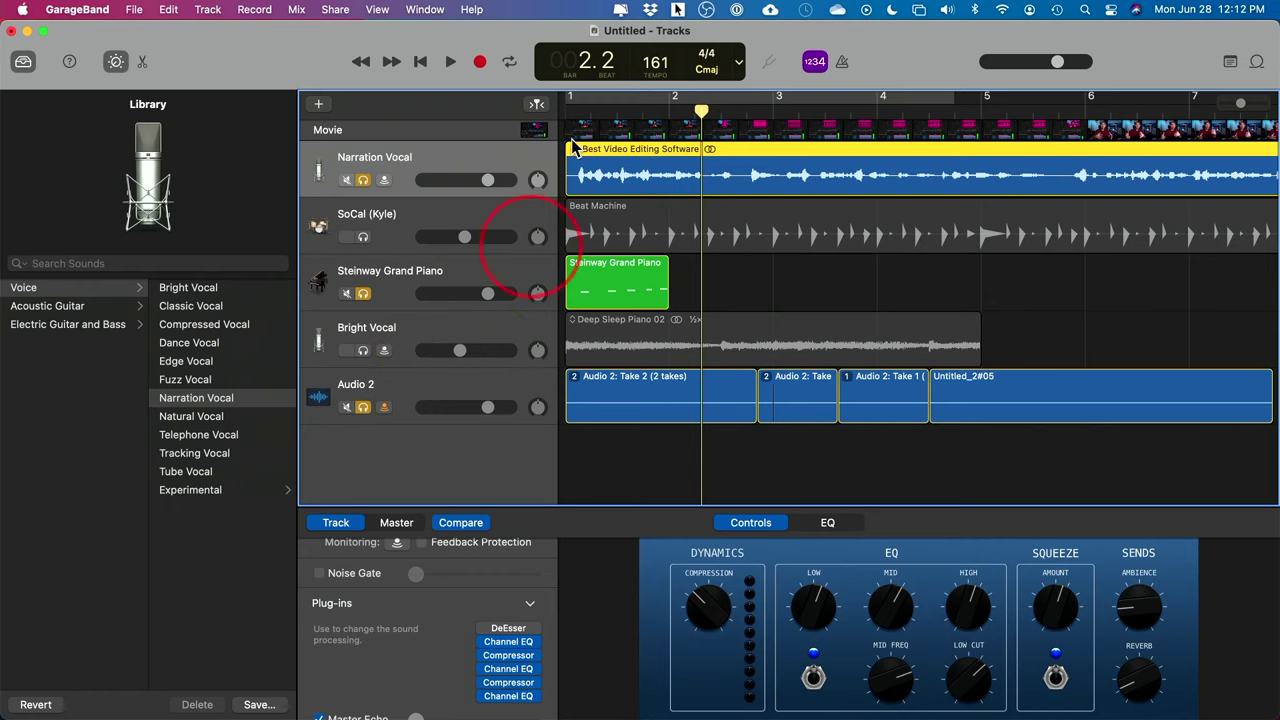
drag(702, 111, 545, 122)
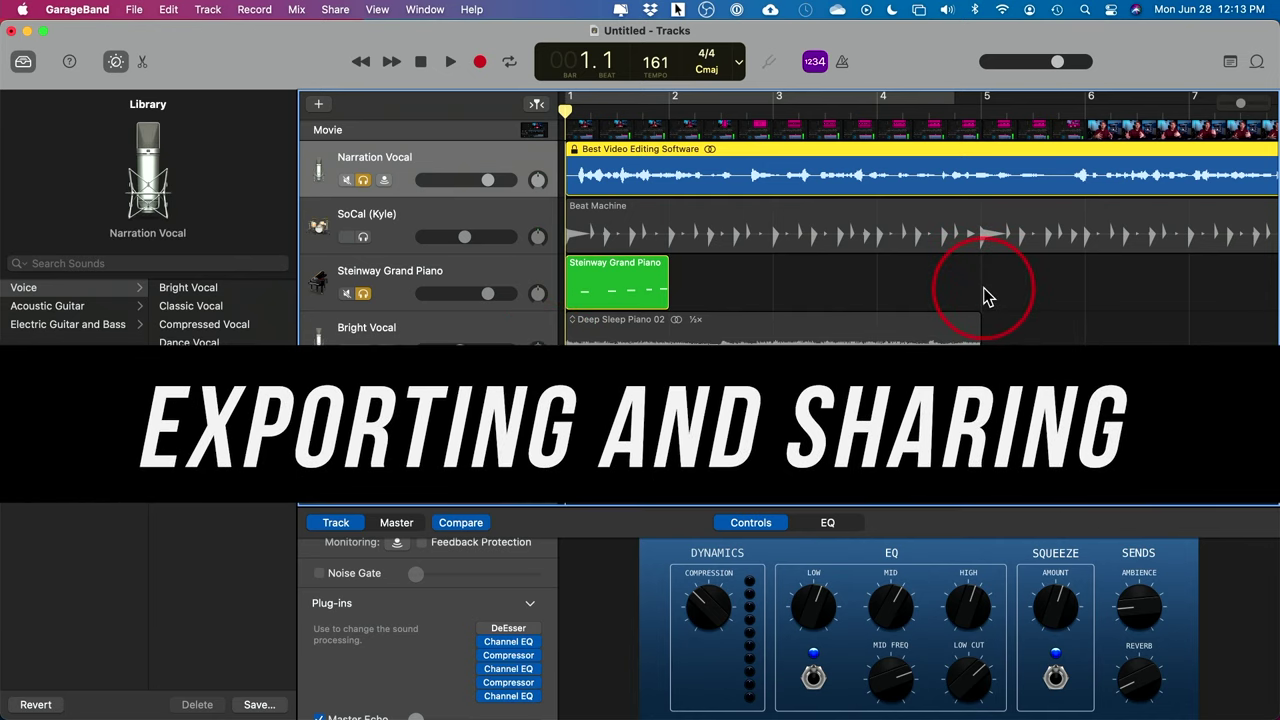
Show the project's Note Pad and hide it again.
click(1230, 64)
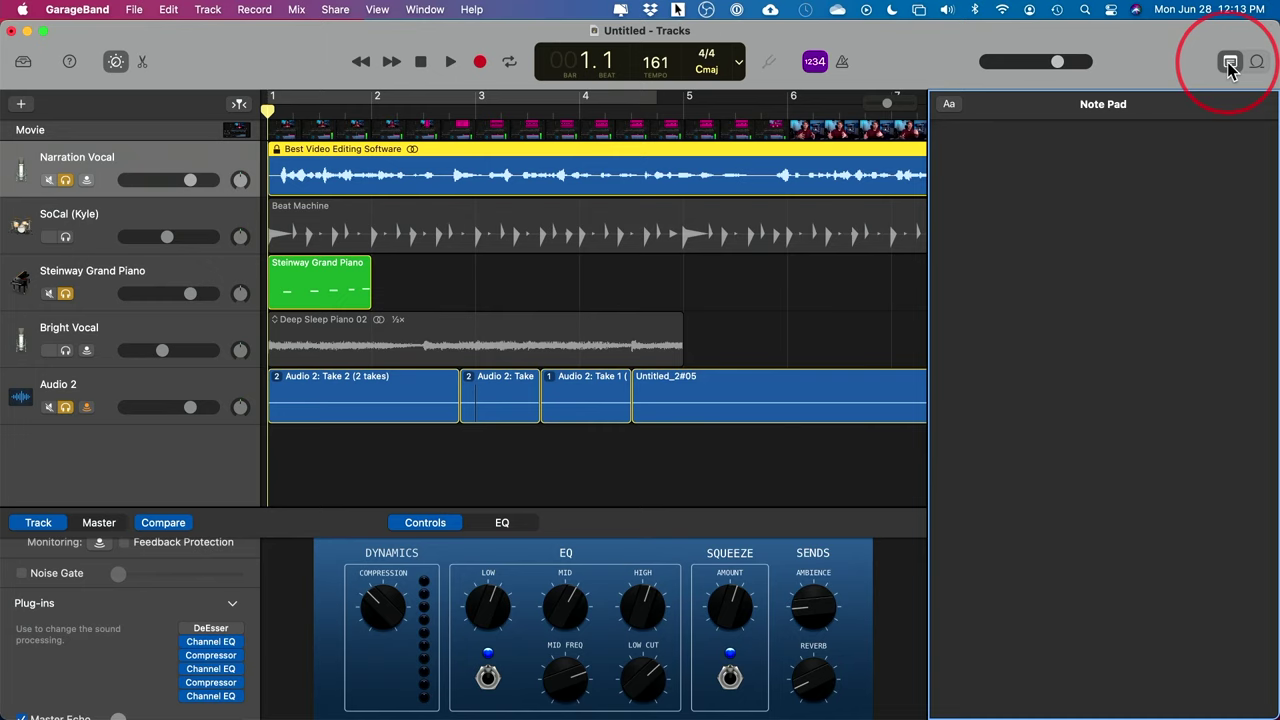
click(1230, 64)
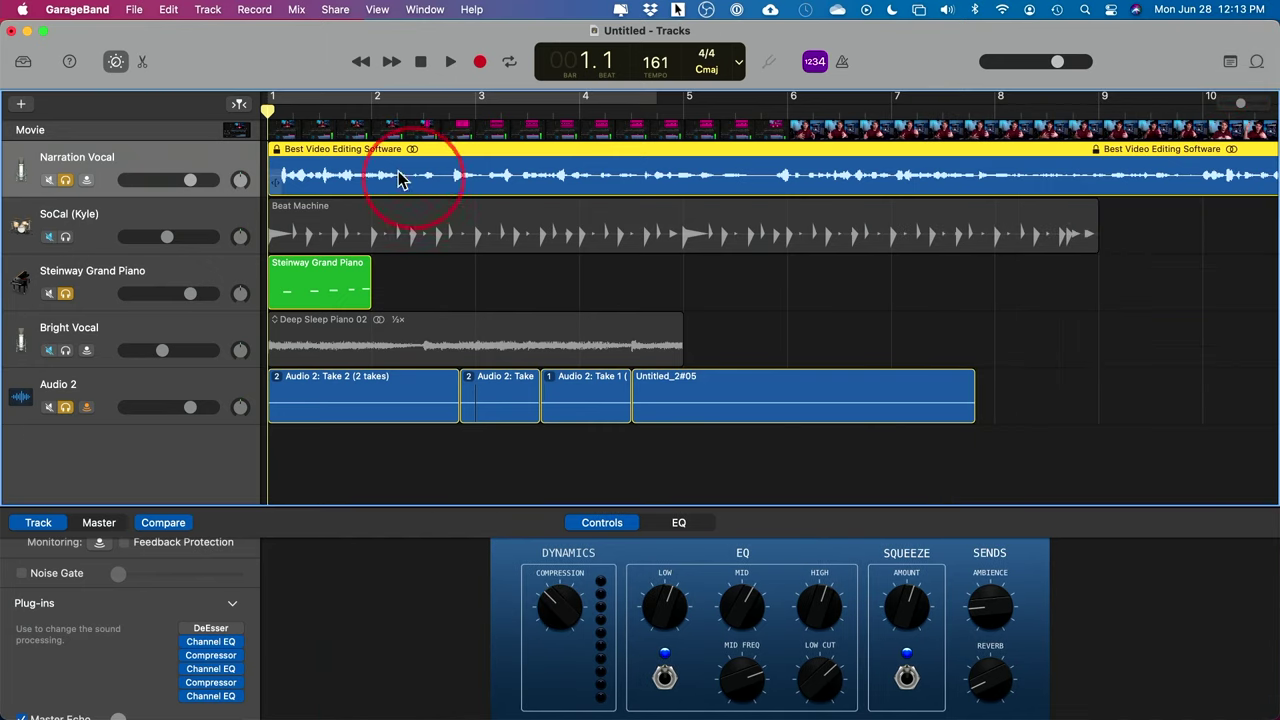
Save the project under the name Project in the GarageBand folder, without including the movie file.
click(134, 10)
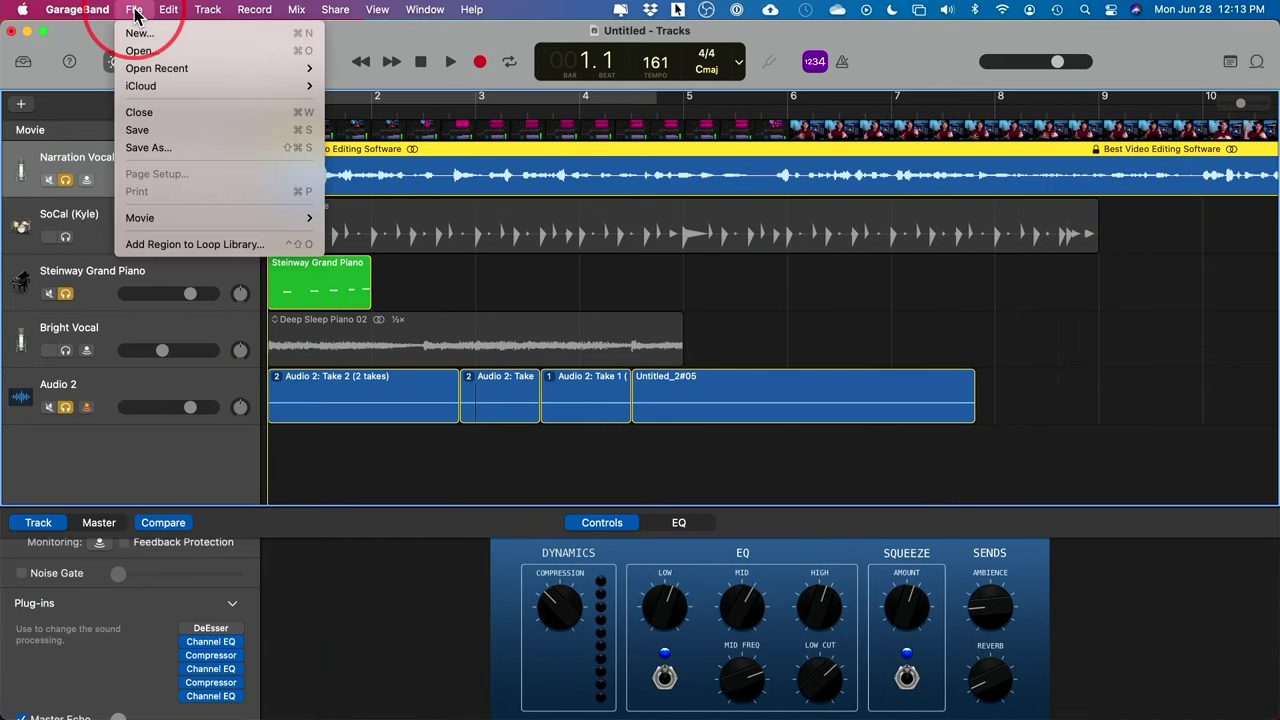
click(148, 147)
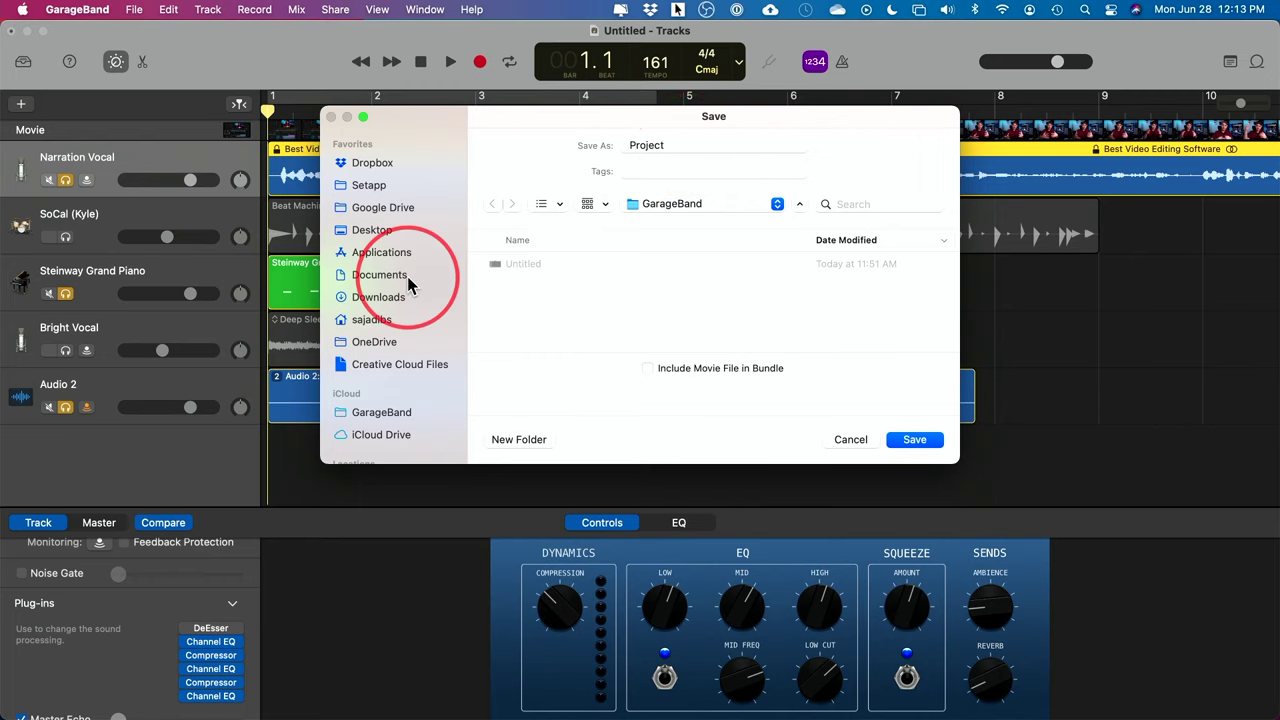
click(673, 144)
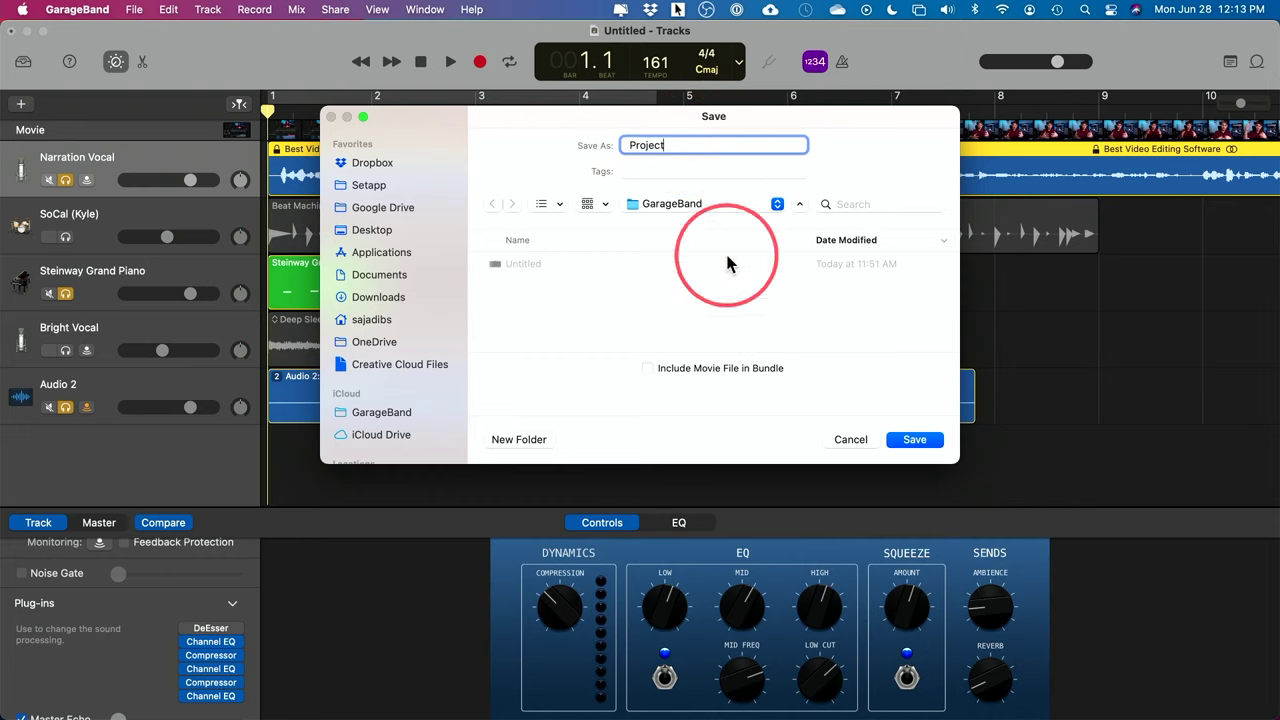
click(898, 438)
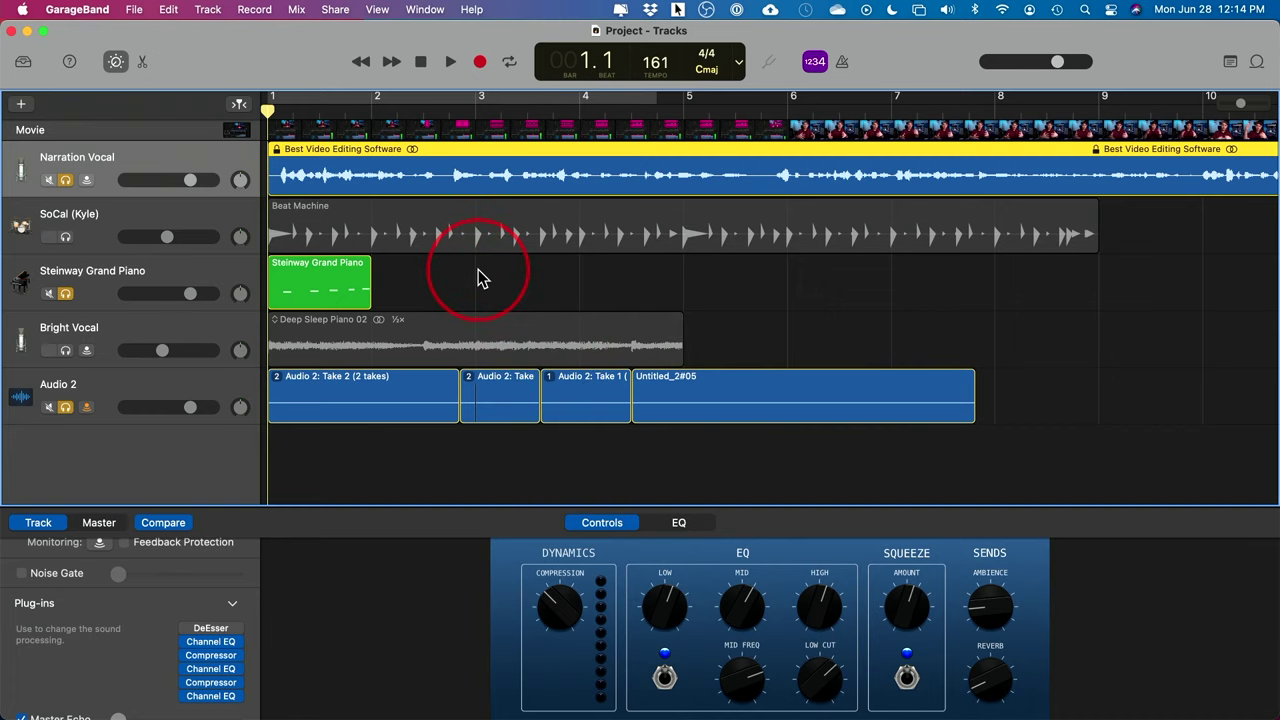
Set up a song export to disk with the file name "name your project".
click(336, 9)
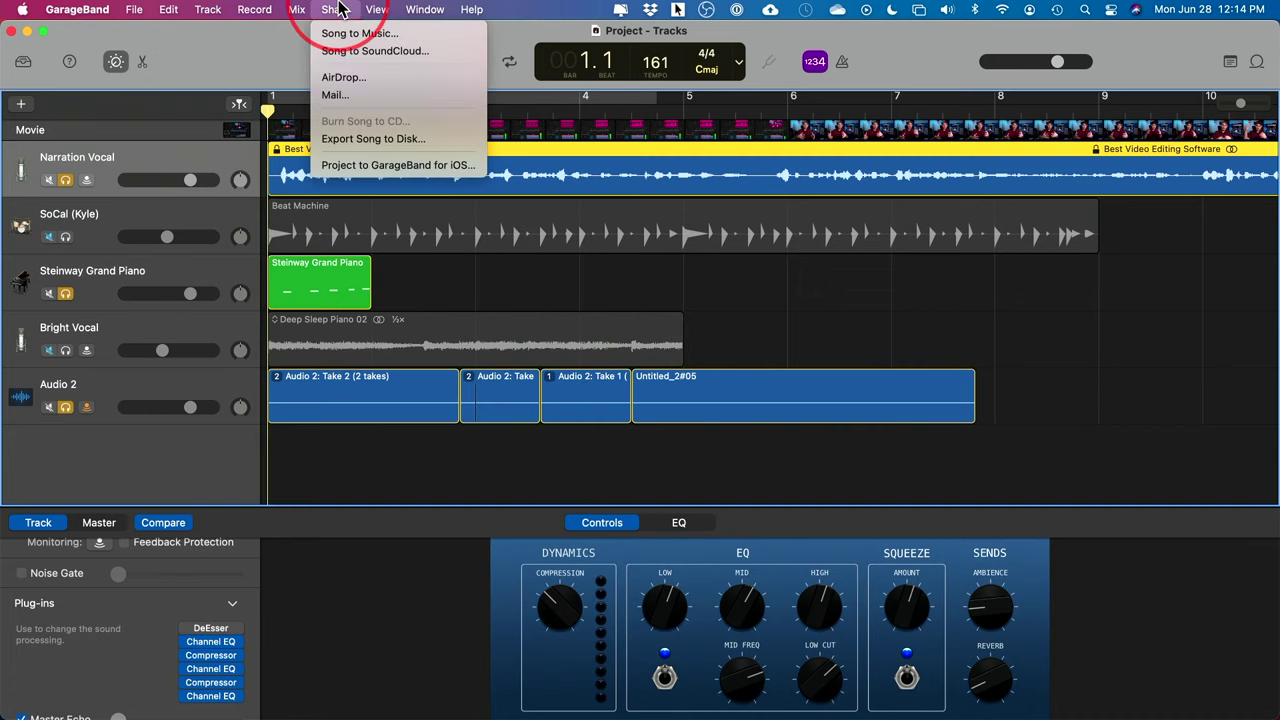
click(385, 140)
text(name your project)
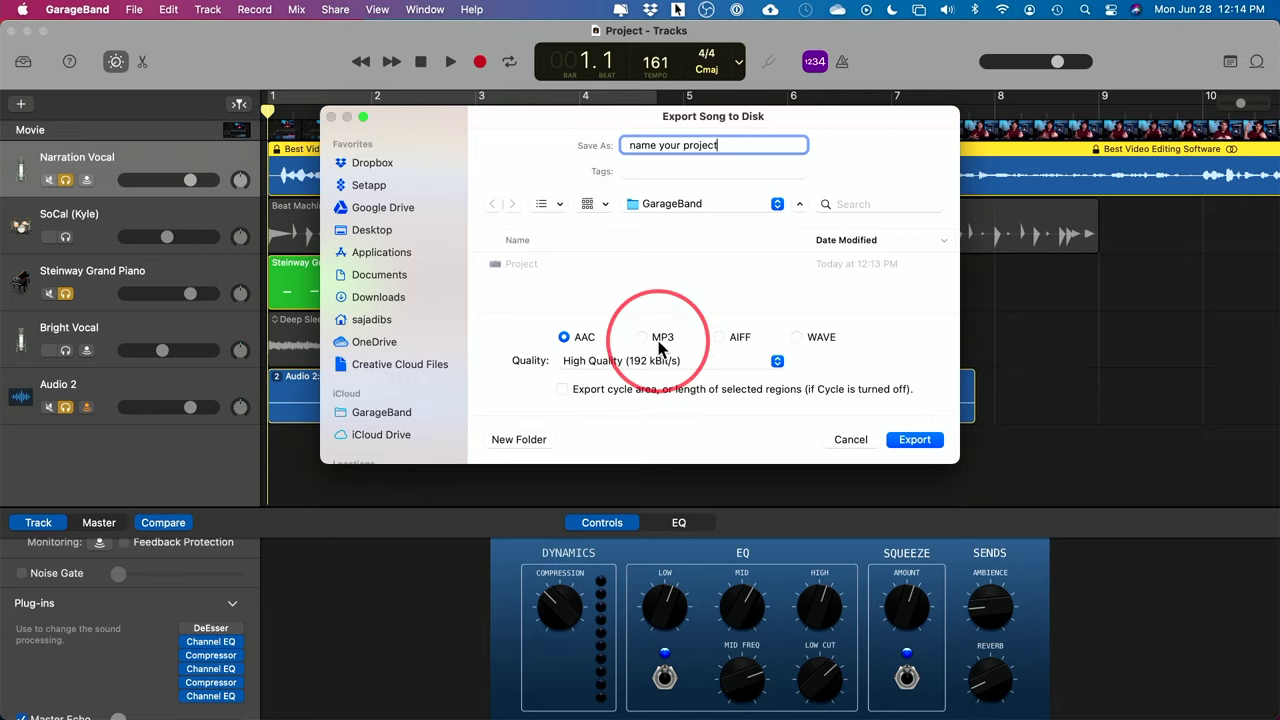
Try the AIFF, WAVE and MP3 export formats and look through their quality options, keeping High Quality (192 kBit/s) for MP3.
click(720, 339)
click(802, 339)
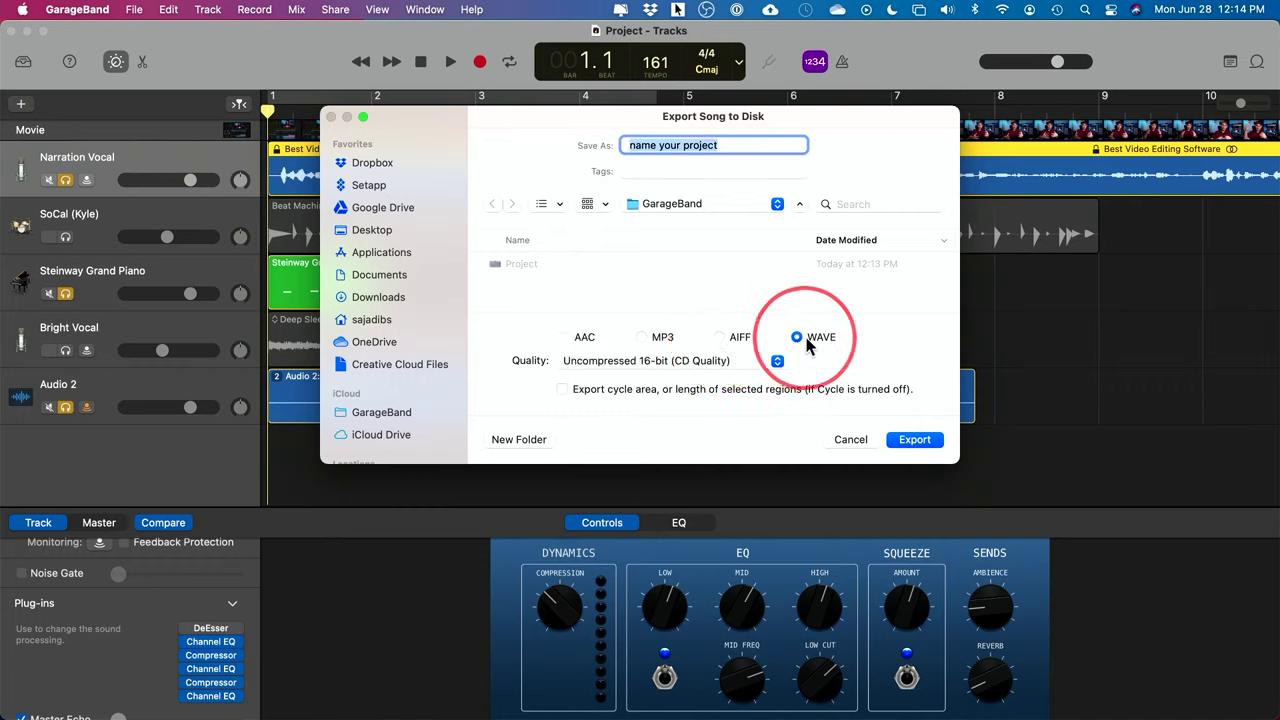
click(625, 360)
click(625, 360)
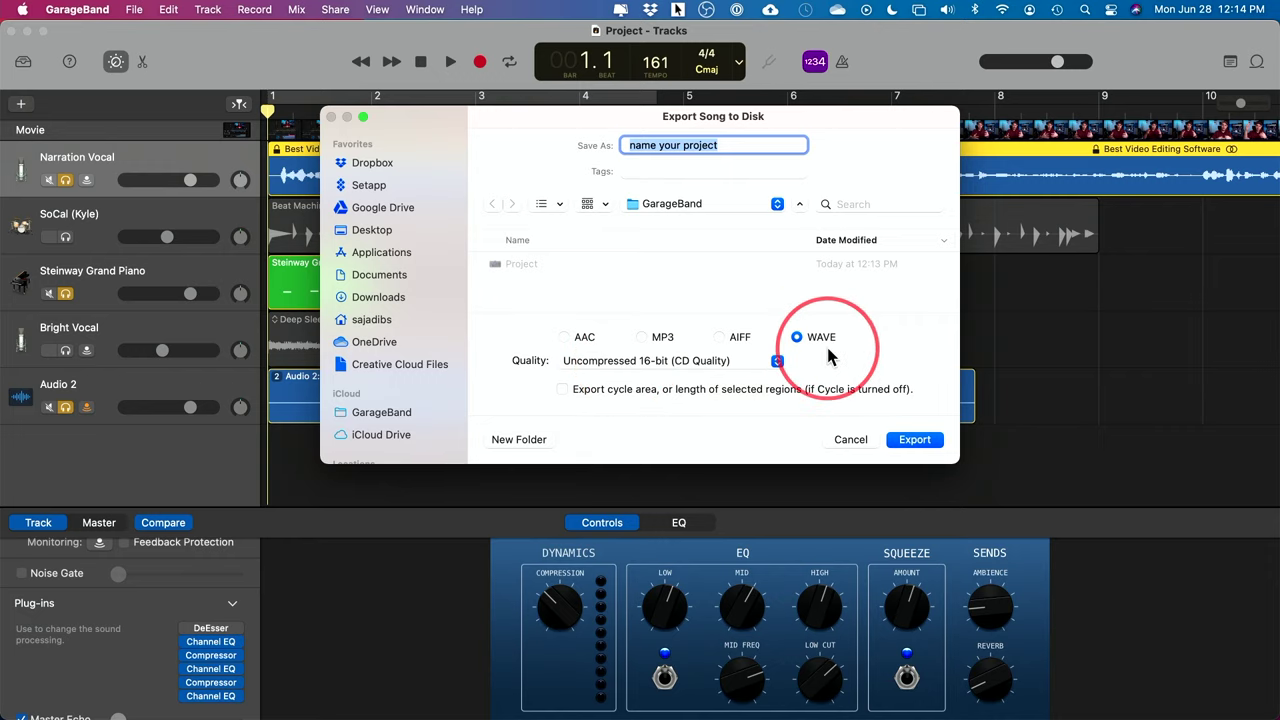
click(643, 338)
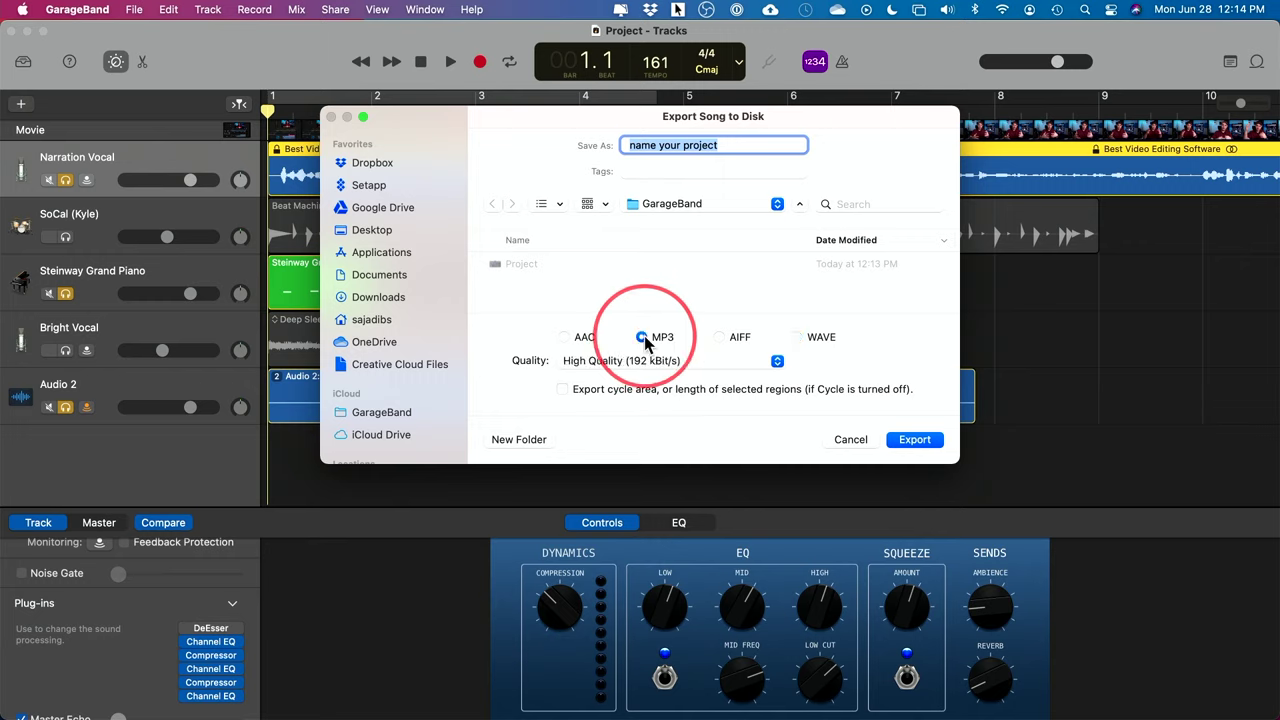
click(668, 361)
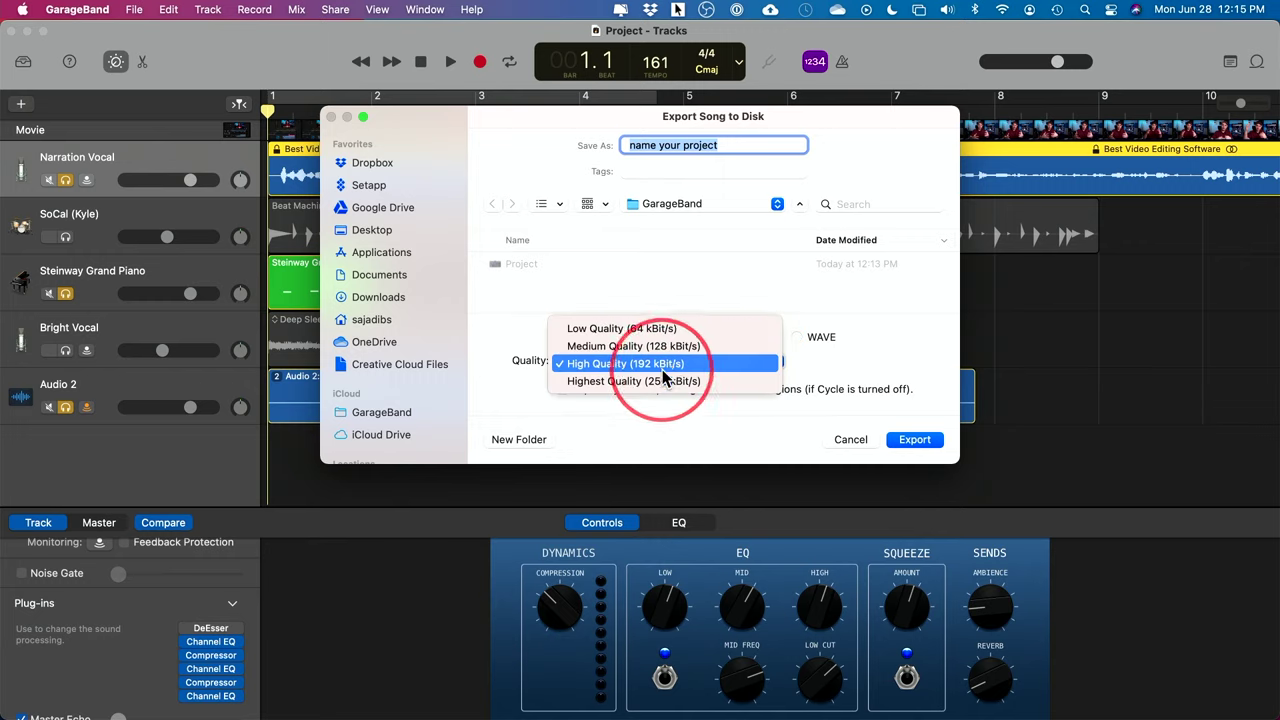
click(664, 366)
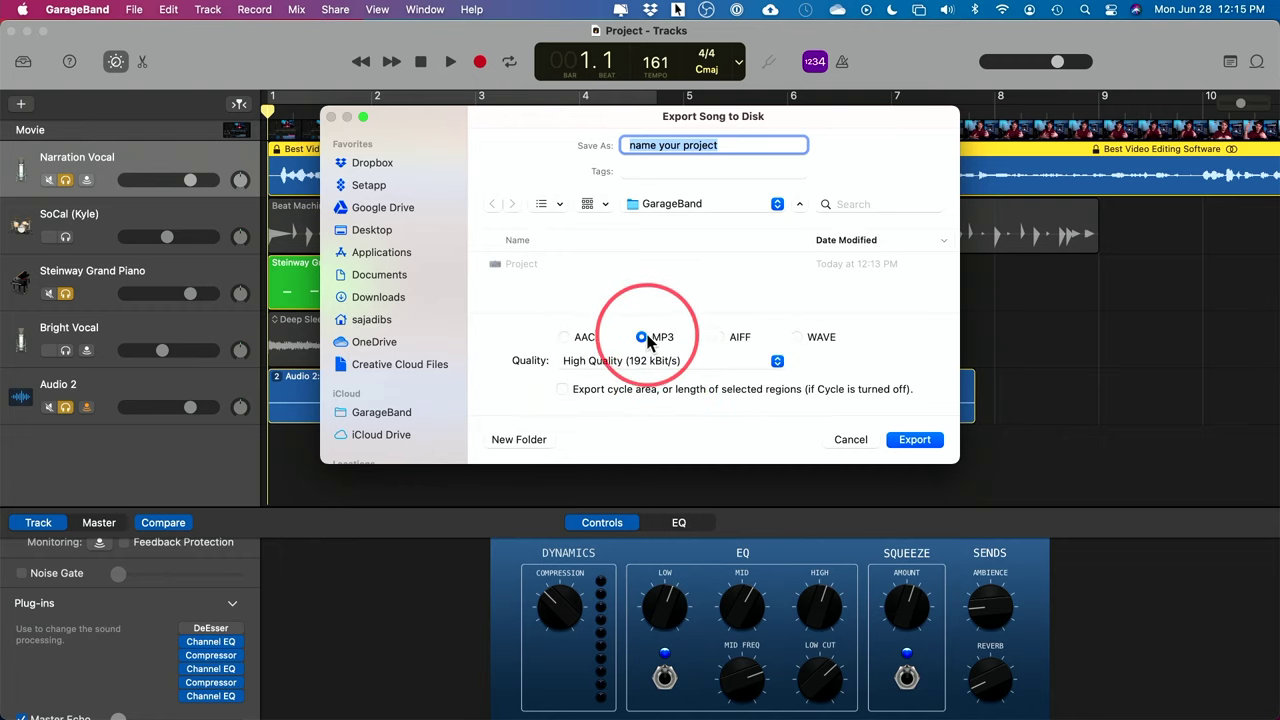
Export the song in WAVE format at Uncompressed 16-bit (CD Quality).
click(700, 364)
click(712, 366)
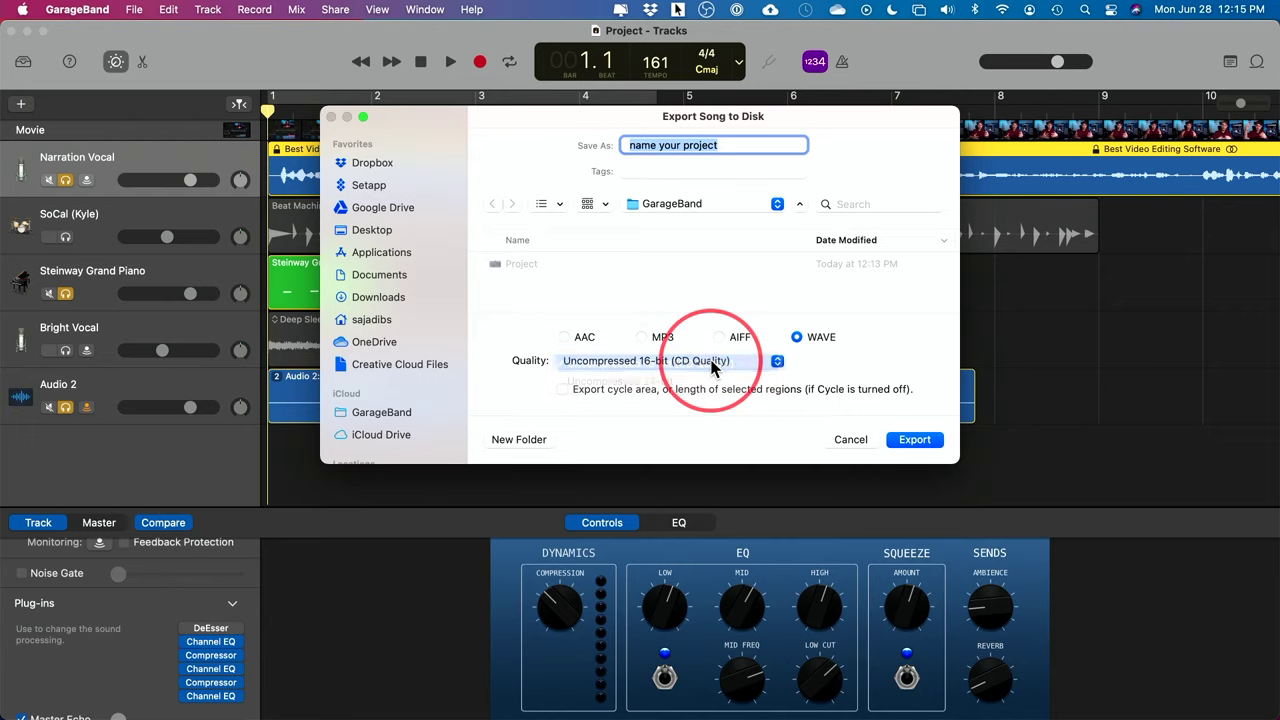
click(912, 442)
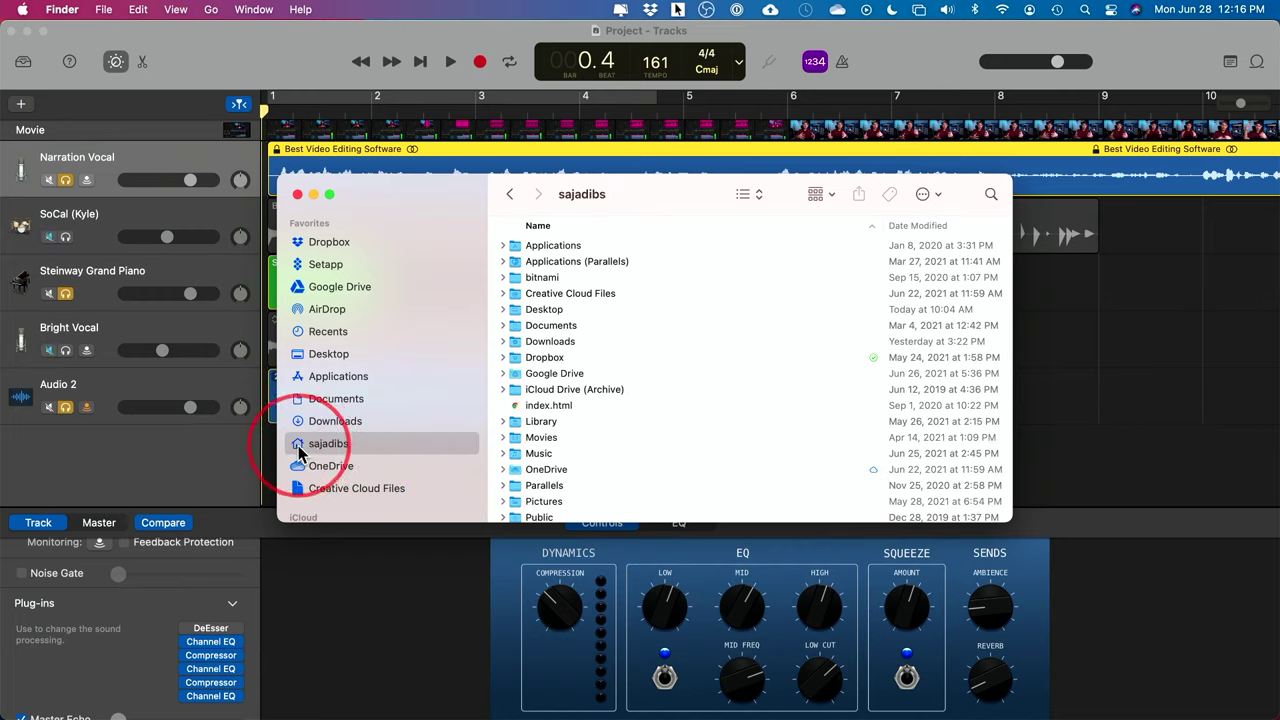
In Finder, locate the exported "name your project.wav" in the GarageBand folder inside Music, preview it and close the preview.
double_click(541, 453)
double_click(578, 266)
click(598, 252)
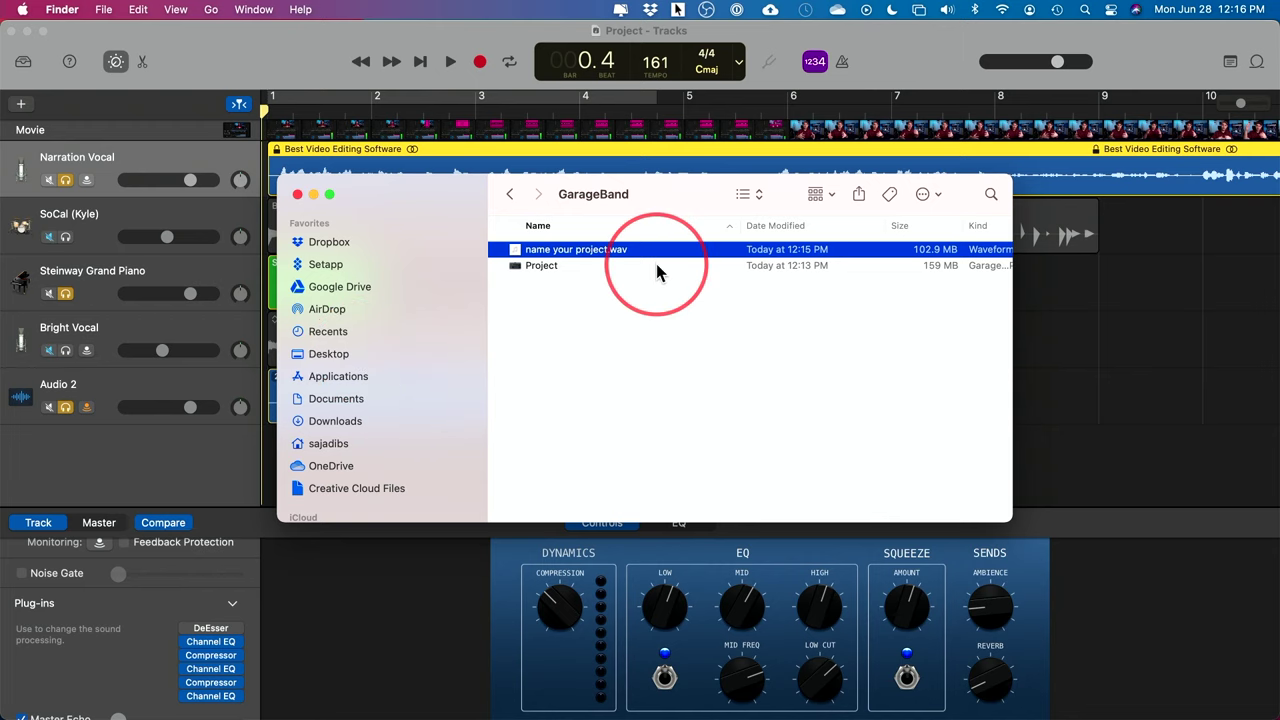
key(space)
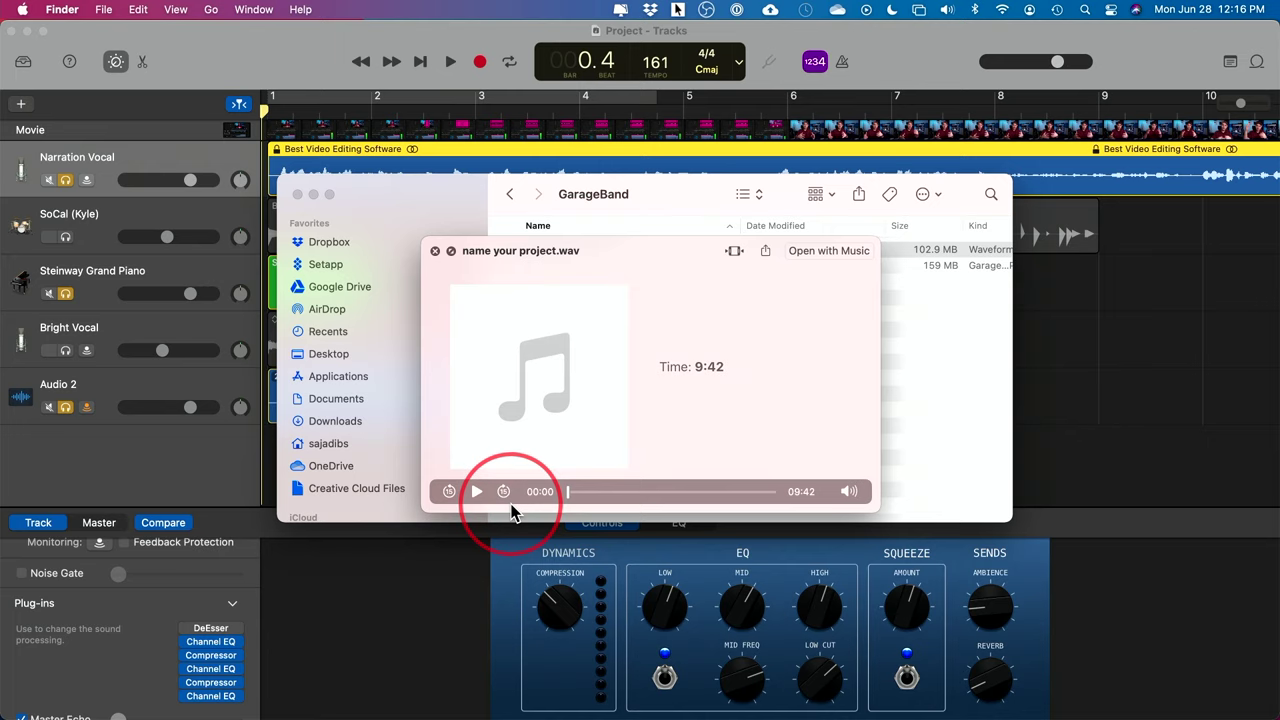
key(space)
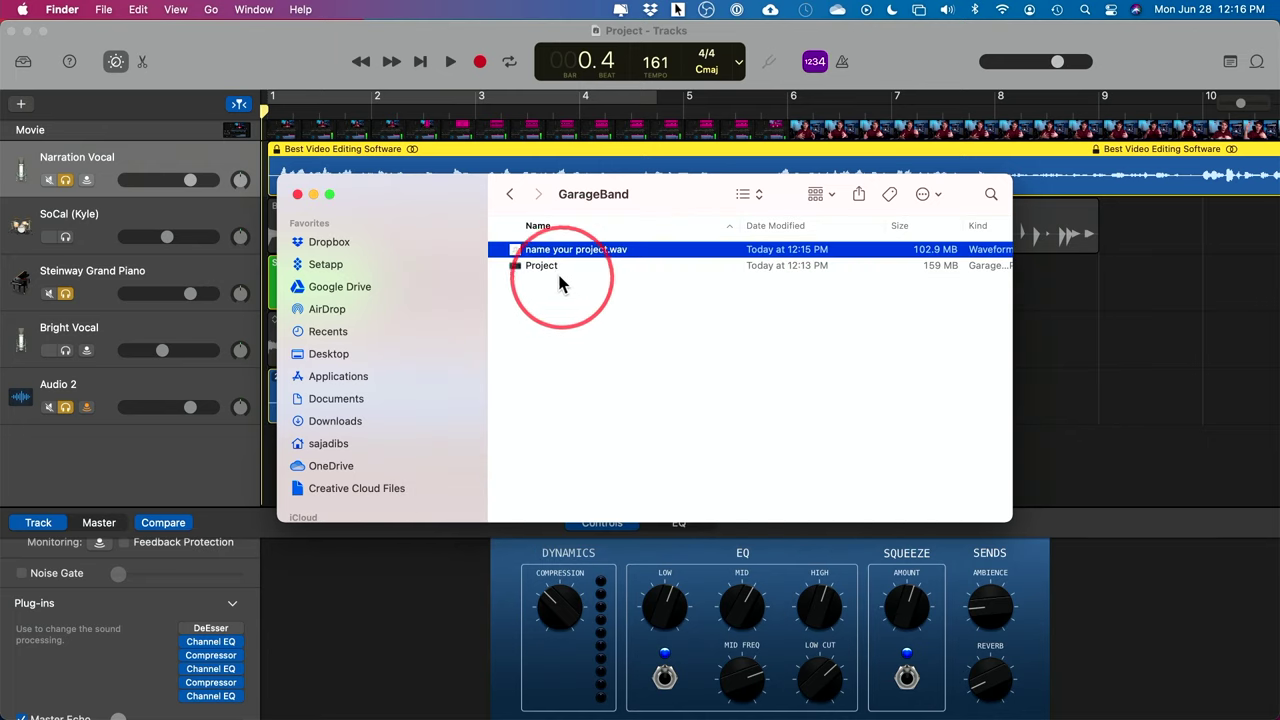
Open the saved Project file from Finder to return to it in GarageBand.
click(557, 270)
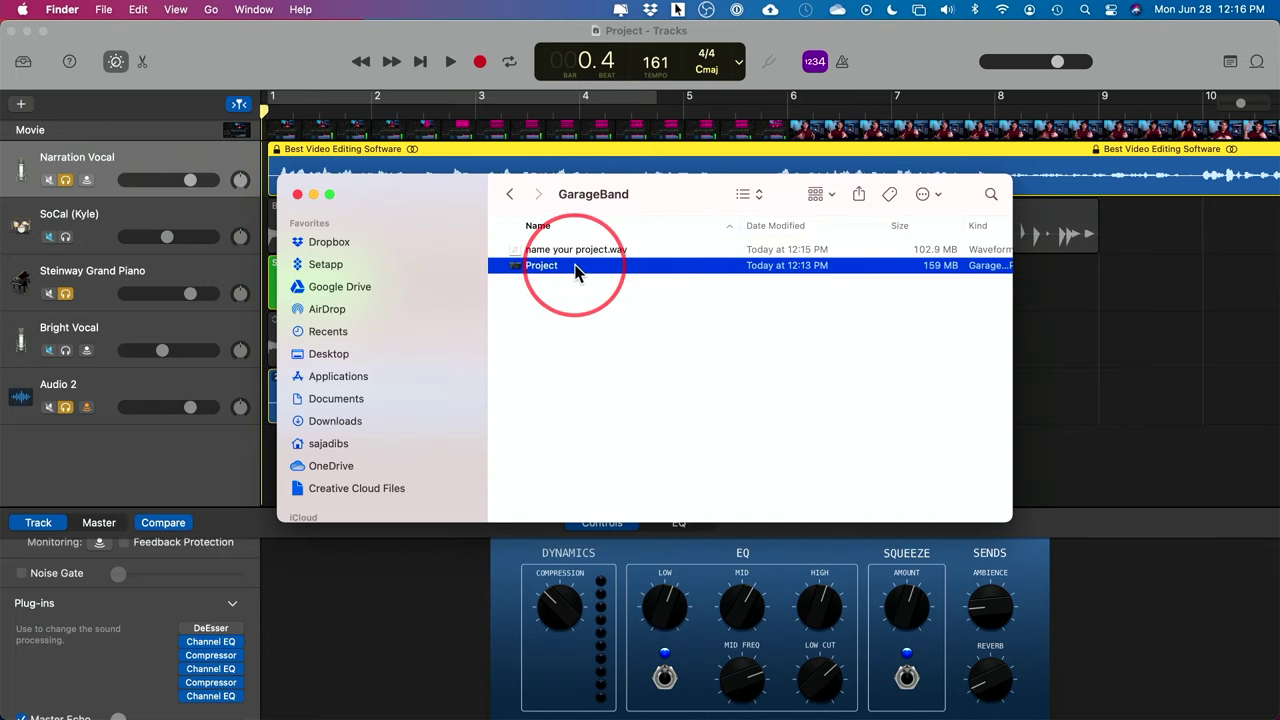
double_click(575, 268)
click(732, 432)
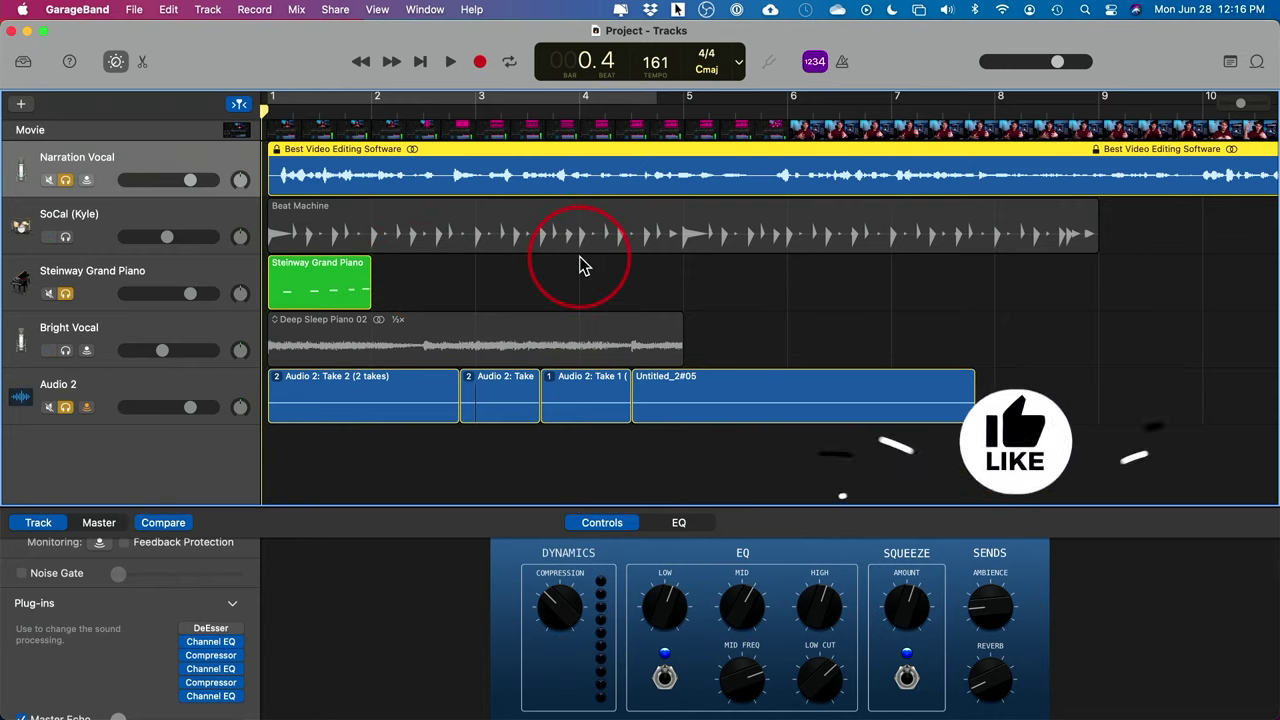